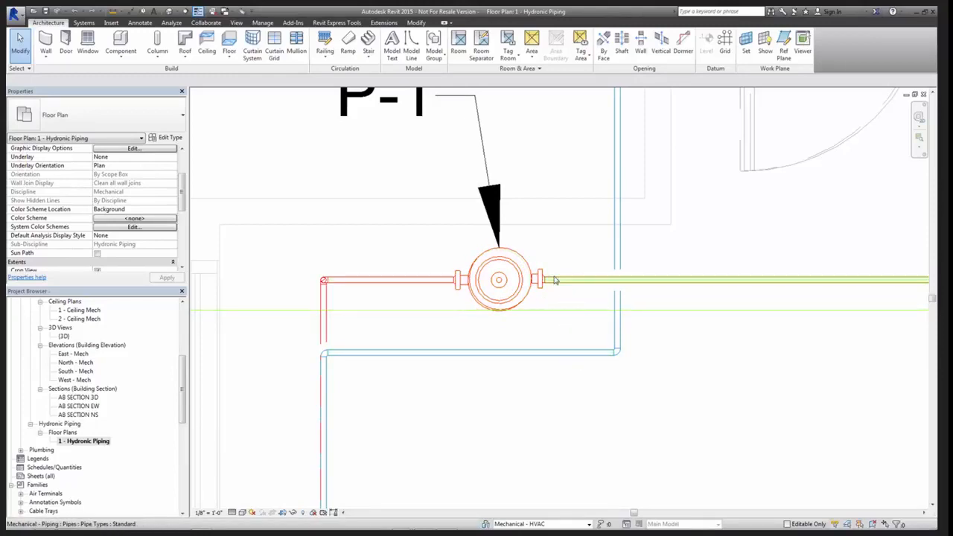
# Move the AB SECTION EW section line clear of pump P-1 in the floor plan and open its section view
pyautogui.scroll(4, 550, 280)
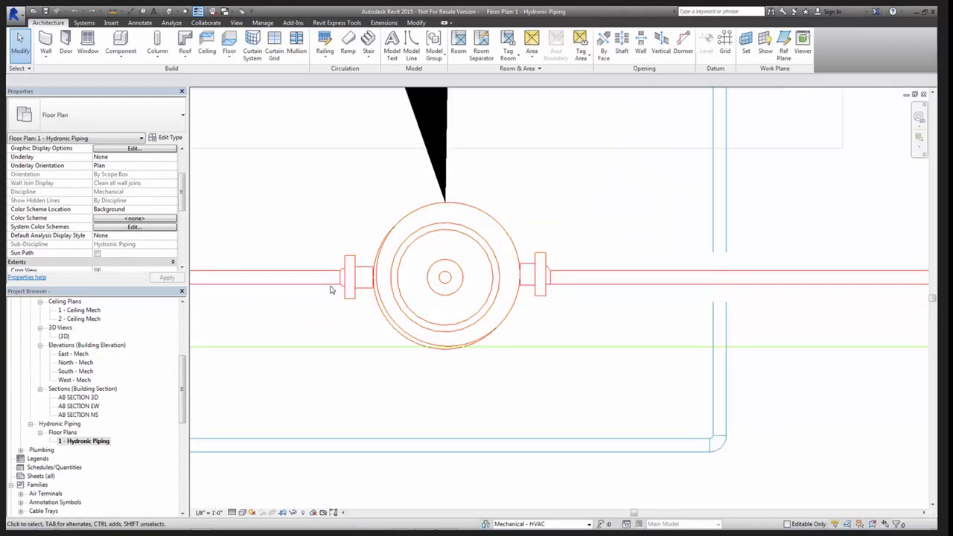
pyautogui.click(530, 347)
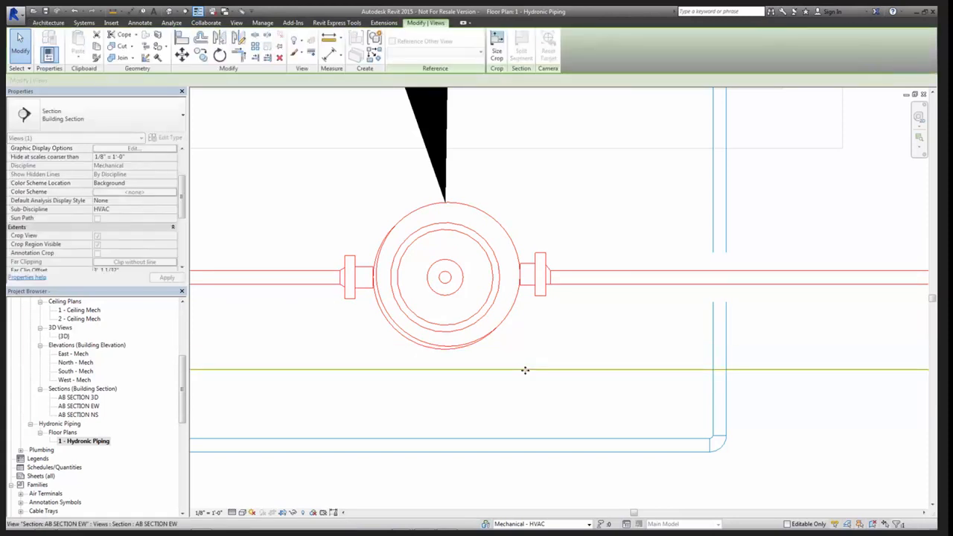
pyautogui.rightClick(525, 371)
pyautogui.click(568, 171)
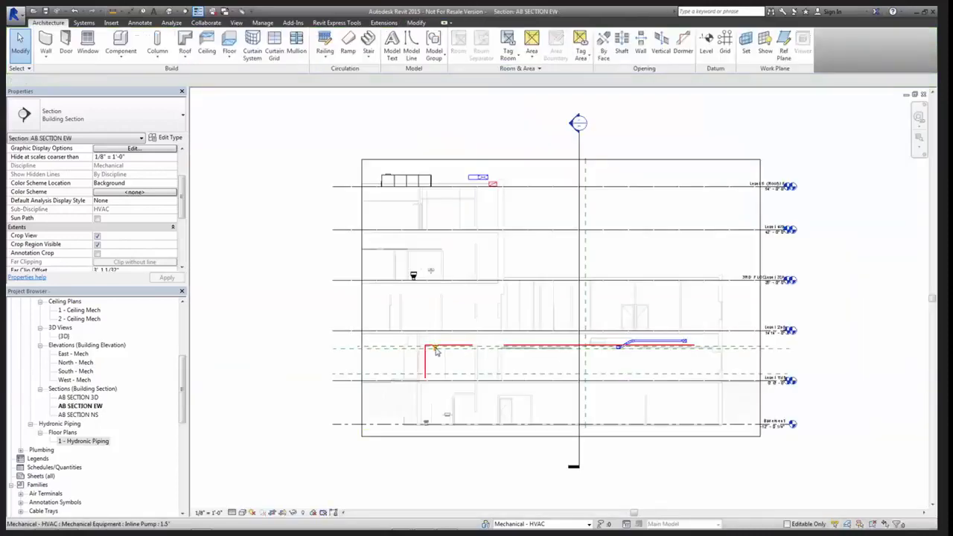
# Examine the offset transition fittings between the inline pump's flanges and the pipes on both sides in the section
pyautogui.scroll(10, 436, 349)
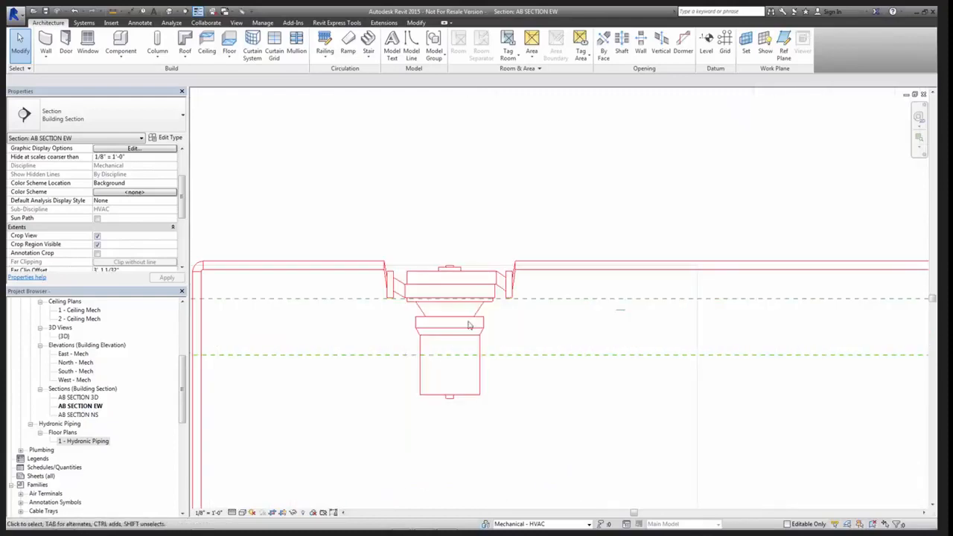
pyautogui.moveTo(469, 325); pyautogui.dragTo(582, 282, button='middle')
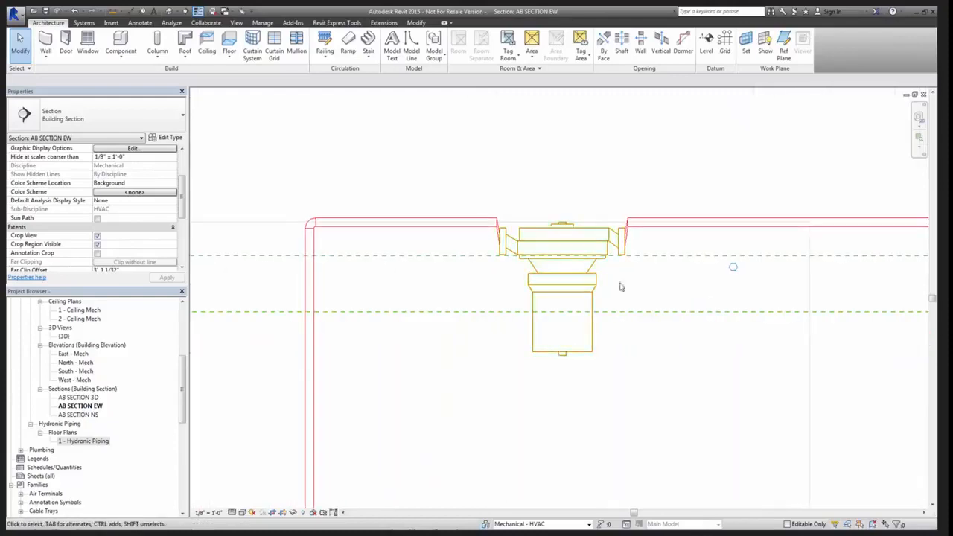
pyautogui.scroll(4, 538, 291)
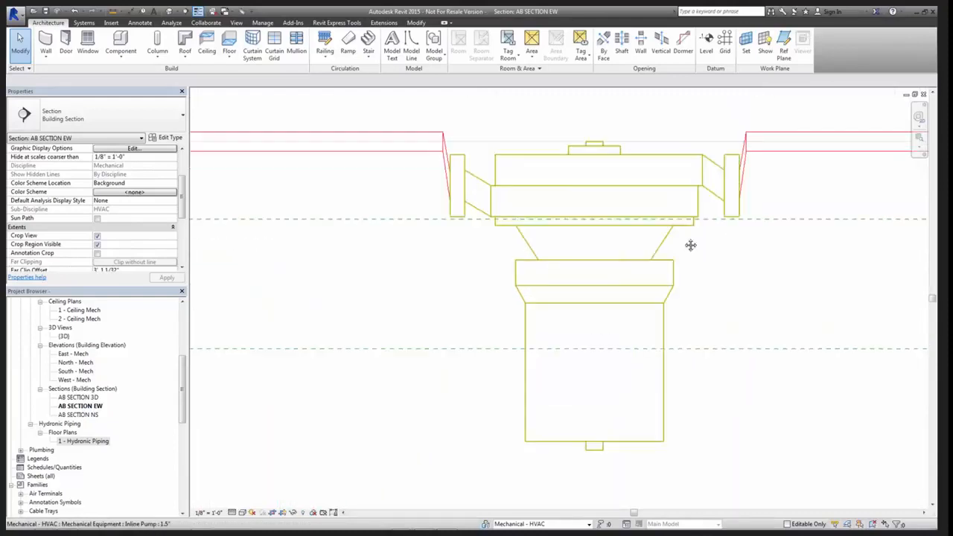
pyautogui.moveTo(691, 245); pyautogui.dragTo(680, 304, button='middle')
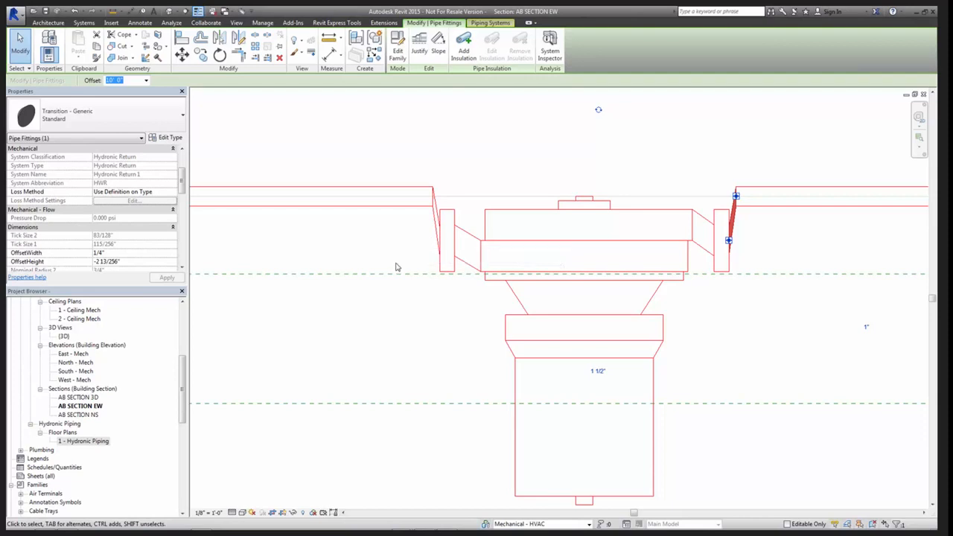
pyautogui.click(436, 245)
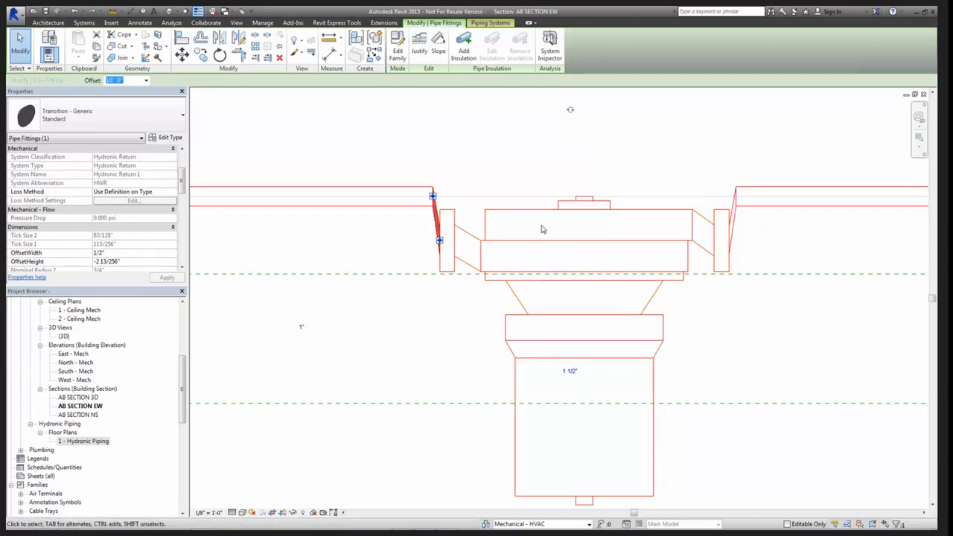
pyautogui.click(733, 221)
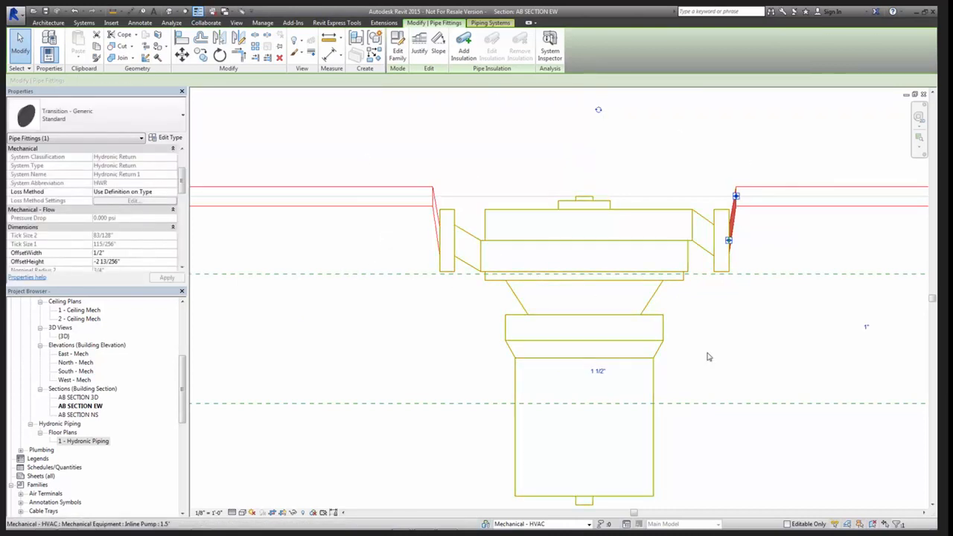
pyautogui.click(764, 359)
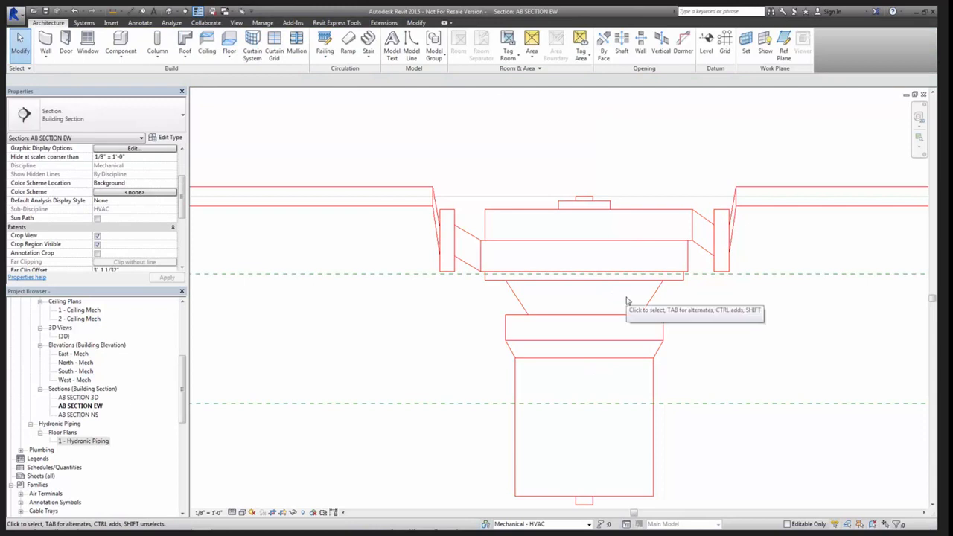
pyautogui.click(650, 302)
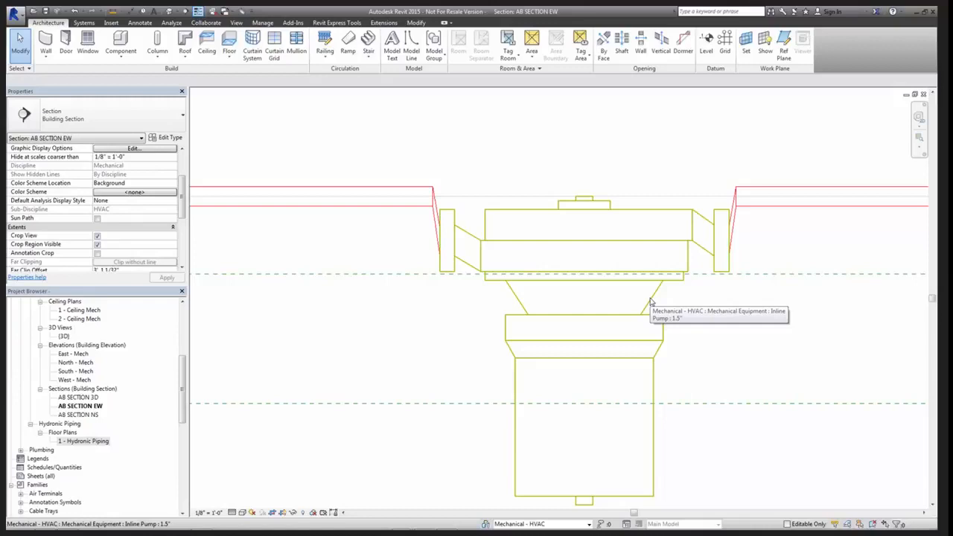
# Try to draw a horizontal thin detail line about 9 1/2" long from the pump's top center to the adjacent pipe's centerline
pyautogui.press('d')
pyautogui.press('l')
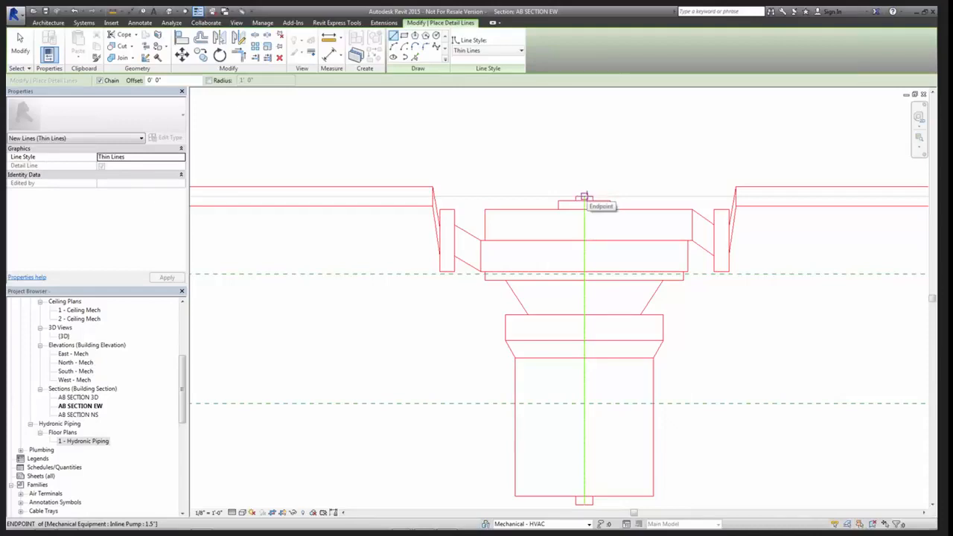
pyautogui.click(584, 197)
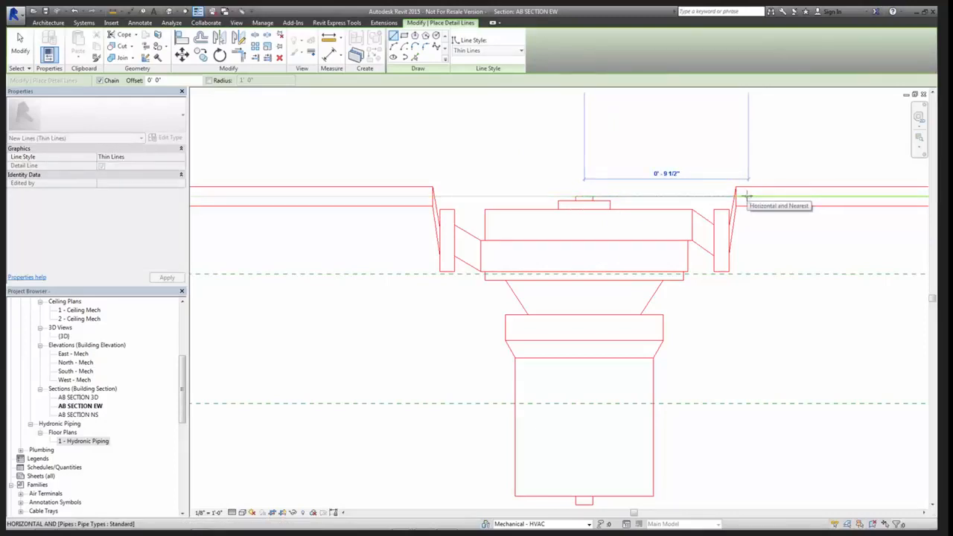
pyautogui.click(746, 195)
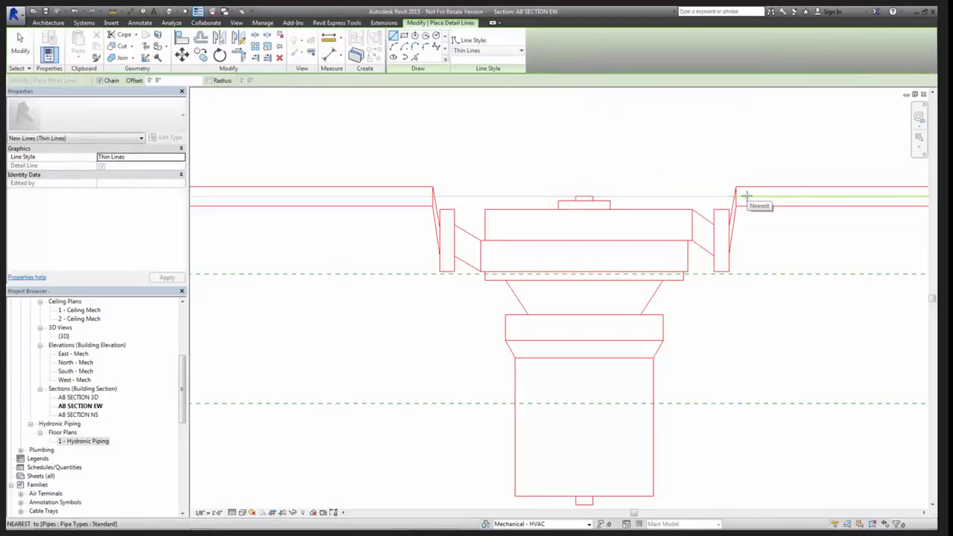
pyautogui.press('Escape')
pyautogui.press('Escape')
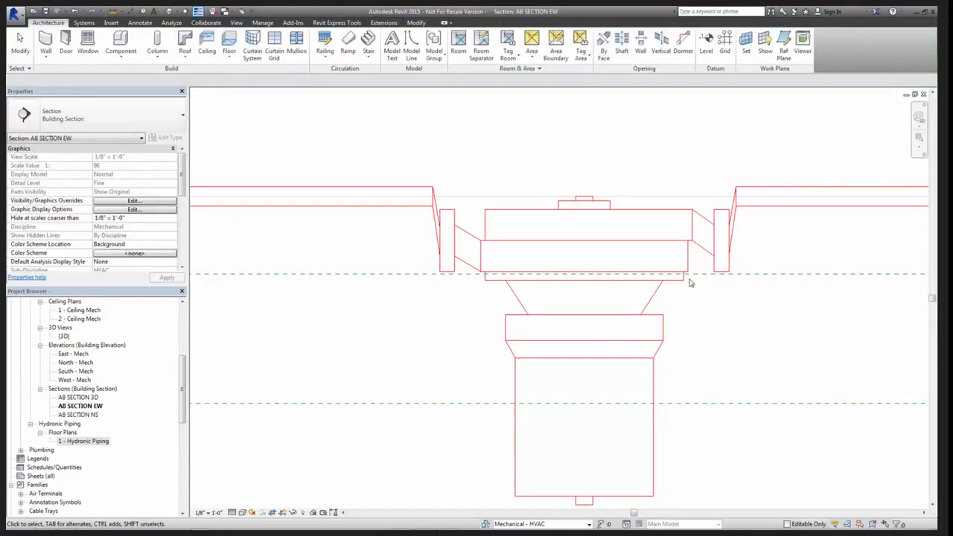
# Open the Inline Pump family for editing and display its Front elevation view
pyautogui.scroll(-3, 674, 300)
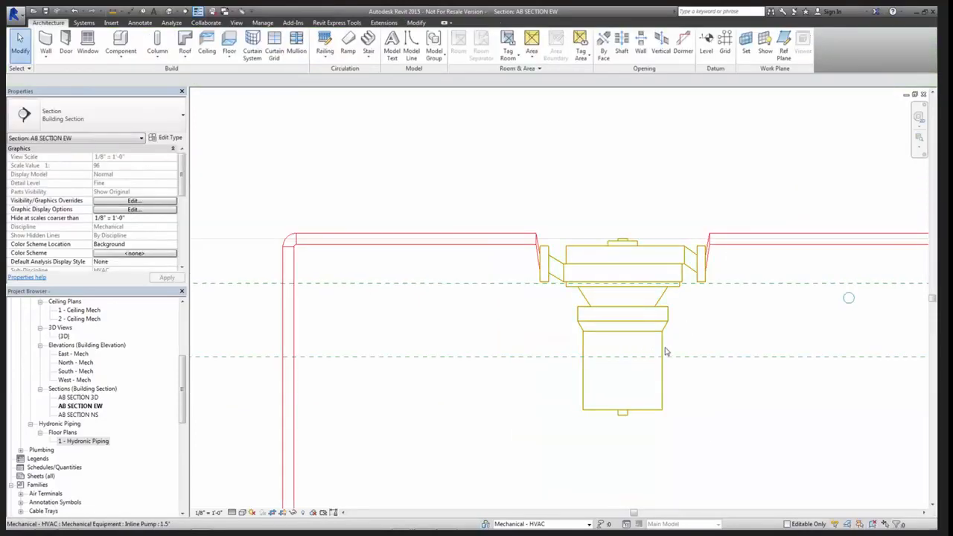
pyautogui.click(738, 306)
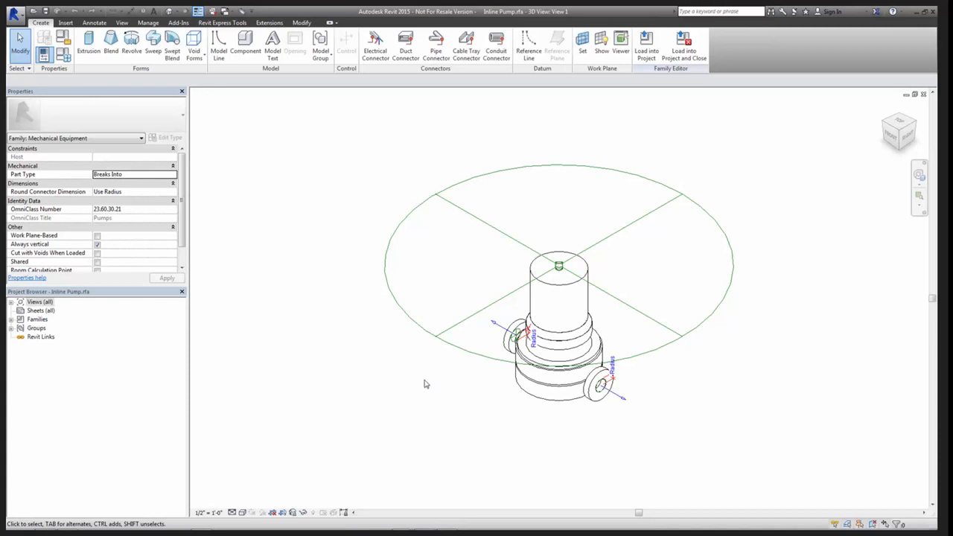
pyautogui.keyDown('shift'); pyautogui.moveTo(436, 362); pyautogui.dragTo(489, 288, button='middle'); pyautogui.keyUp('shift')
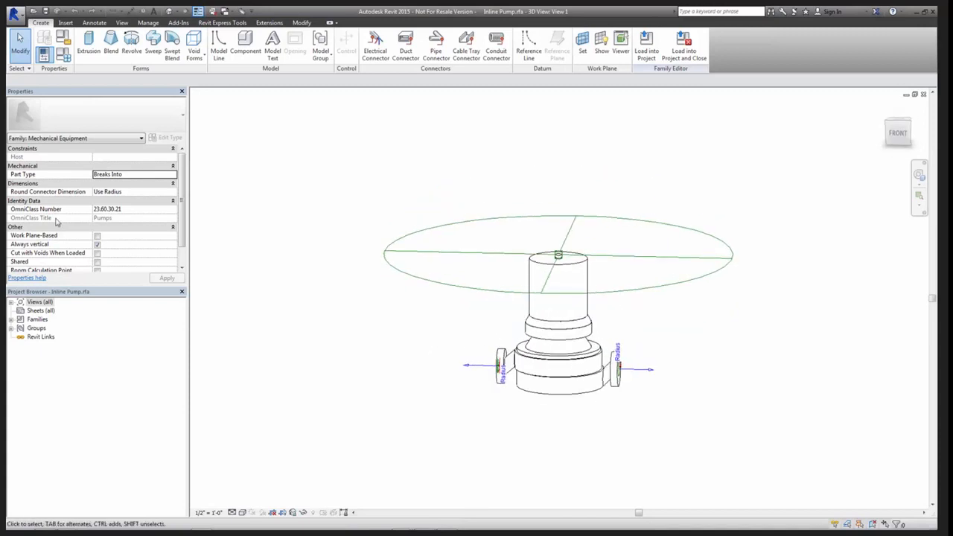
pyautogui.click(13, 301)
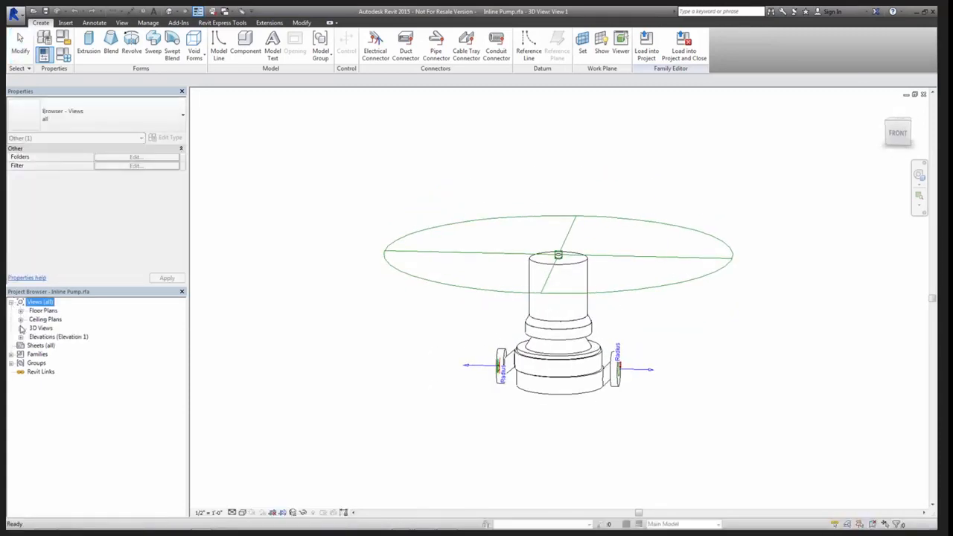
pyautogui.click(21, 337)
pyautogui.doubleClick(45, 355)
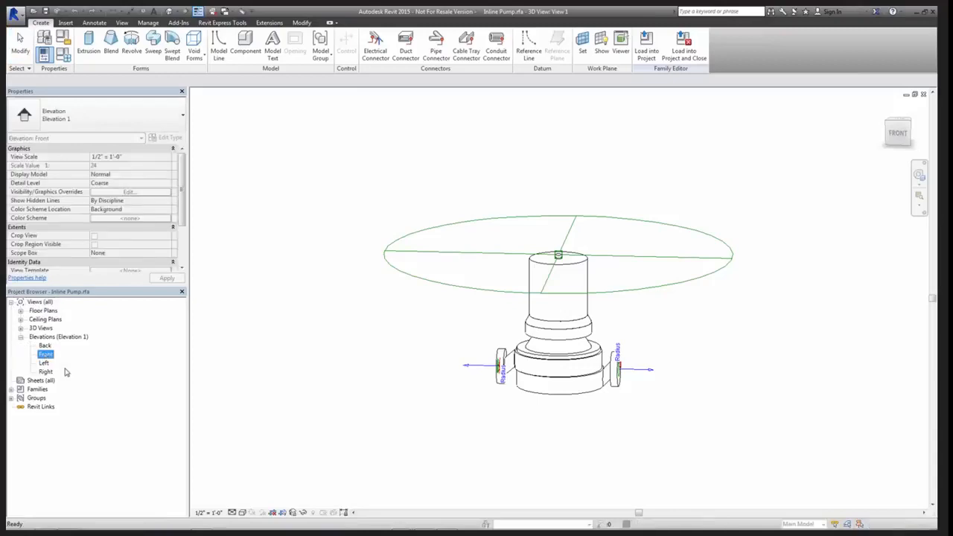
# Temporarily hide the two overlapping Height dimensions beside the pump in the Front elevation
pyautogui.moveTo(401, 399); pyautogui.dragTo(346, 328, button='middle')
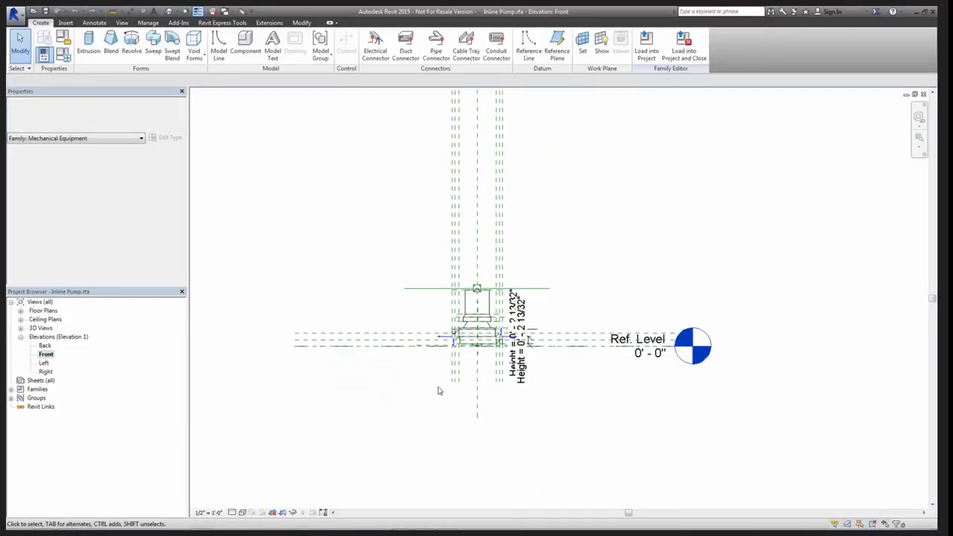
pyautogui.moveTo(547, 389); pyautogui.dragTo(521, 373)
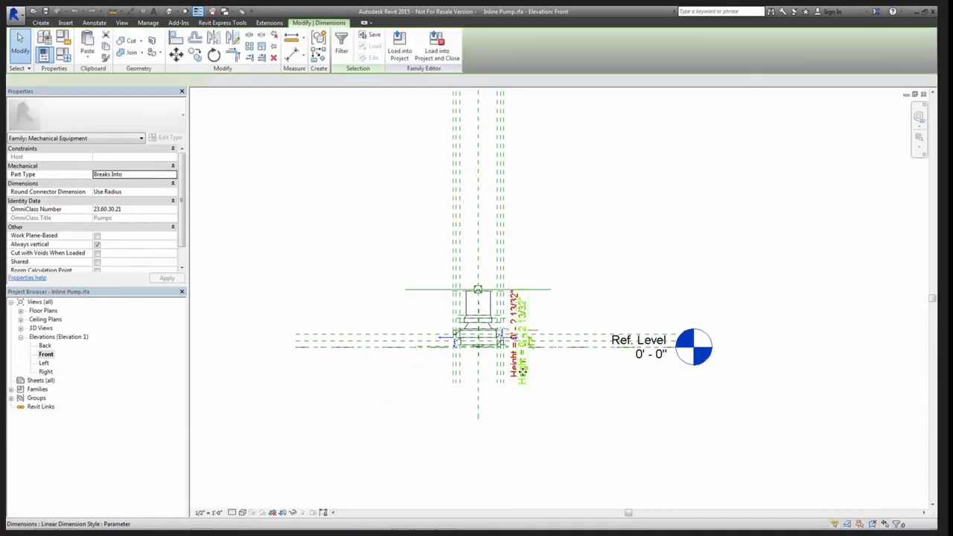
pyautogui.press('h')
pyautogui.press('h')
pyautogui.scroll(5, 518, 378)
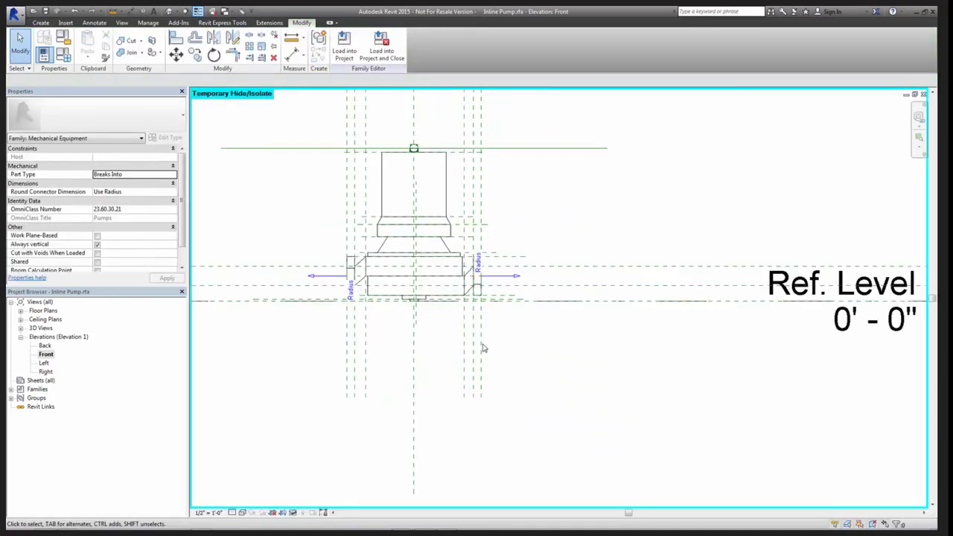
# Stretch the Ref. Level head farther out and pull its other end past the pump so the level line clears the geometry
pyautogui.moveTo(504, 359); pyautogui.dragTo(563, 358, button='middle')
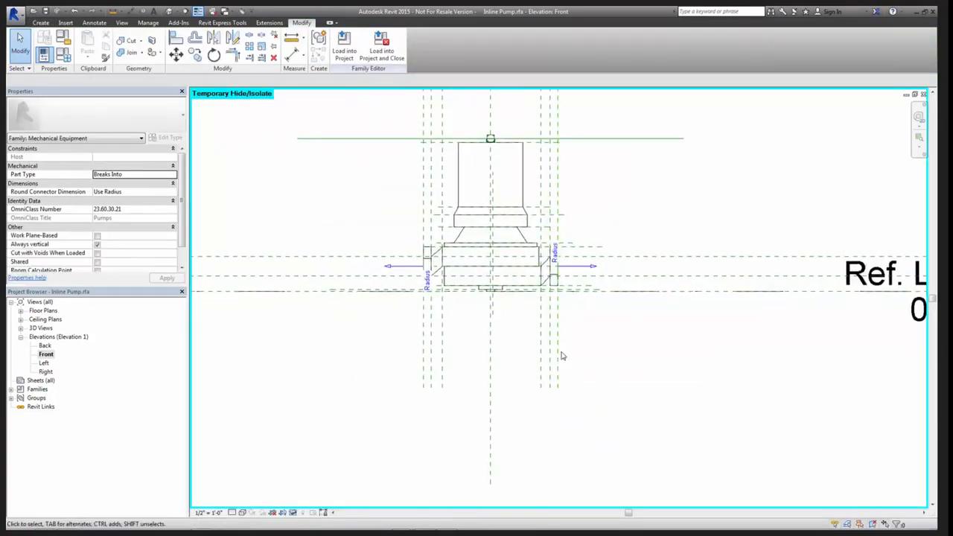
pyautogui.scroll(-2, 614, 347)
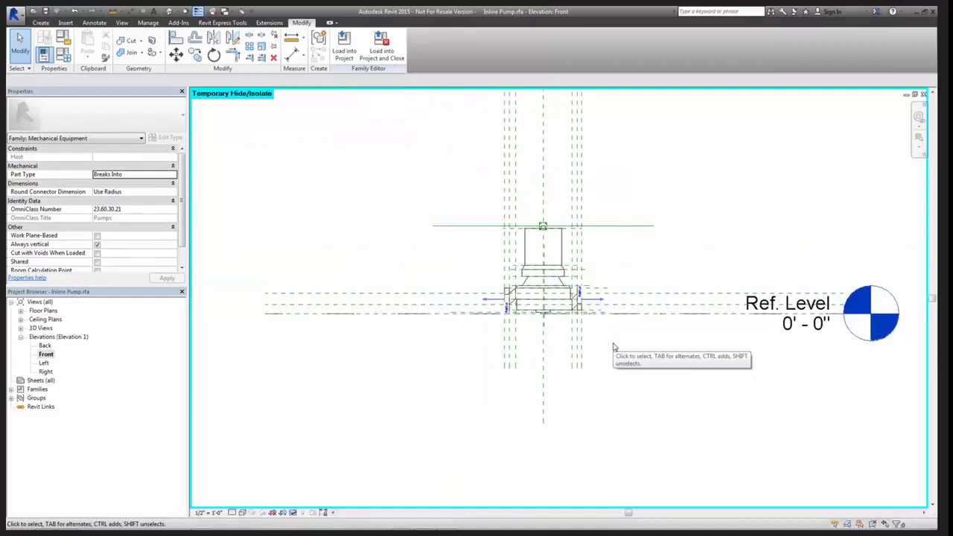
pyautogui.scroll(-2, 678, 330)
pyautogui.moveTo(647, 329); pyautogui.dragTo(488, 318, button='middle')
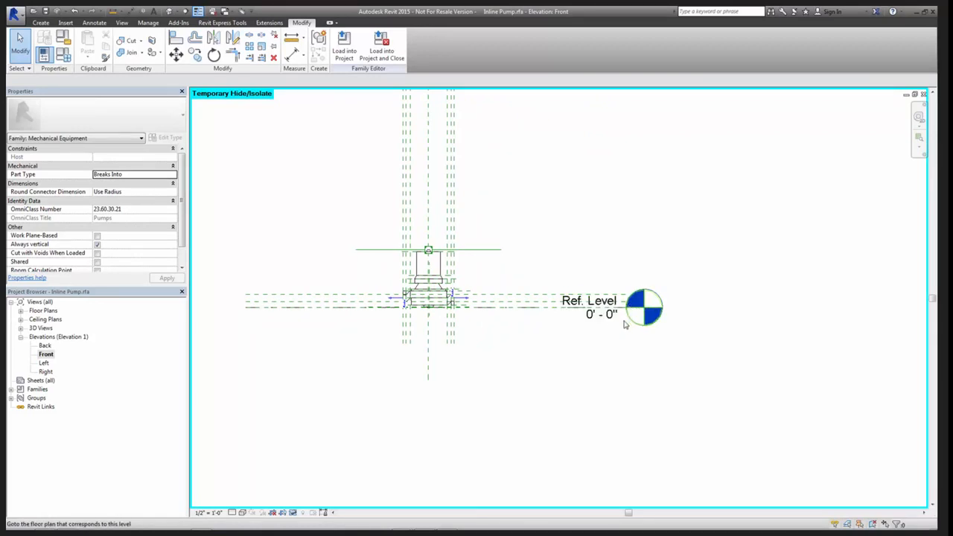
pyautogui.click(630, 314)
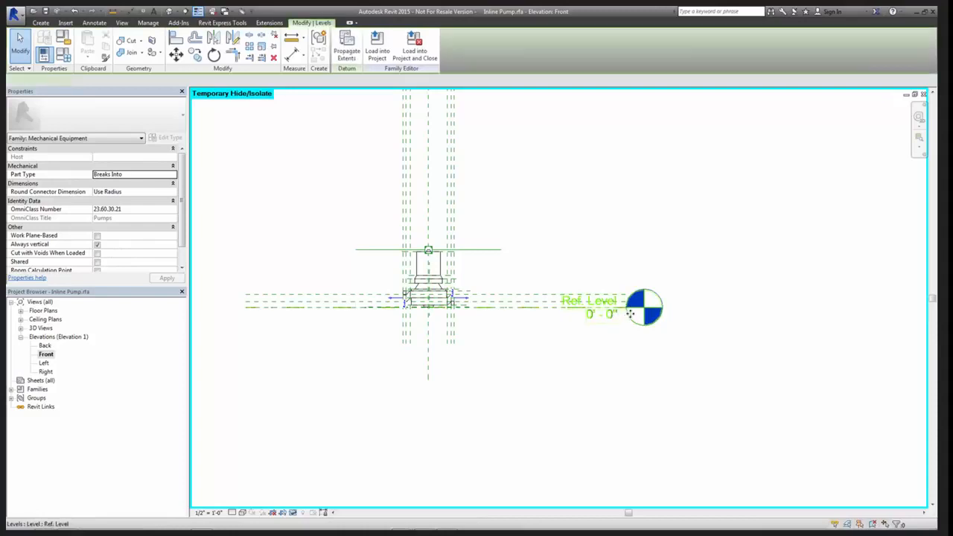
pyautogui.keyDown('ctrl'); pyautogui.moveTo(630, 314); pyautogui.dragTo(823, 303); pyautogui.keyUp('ctrl')
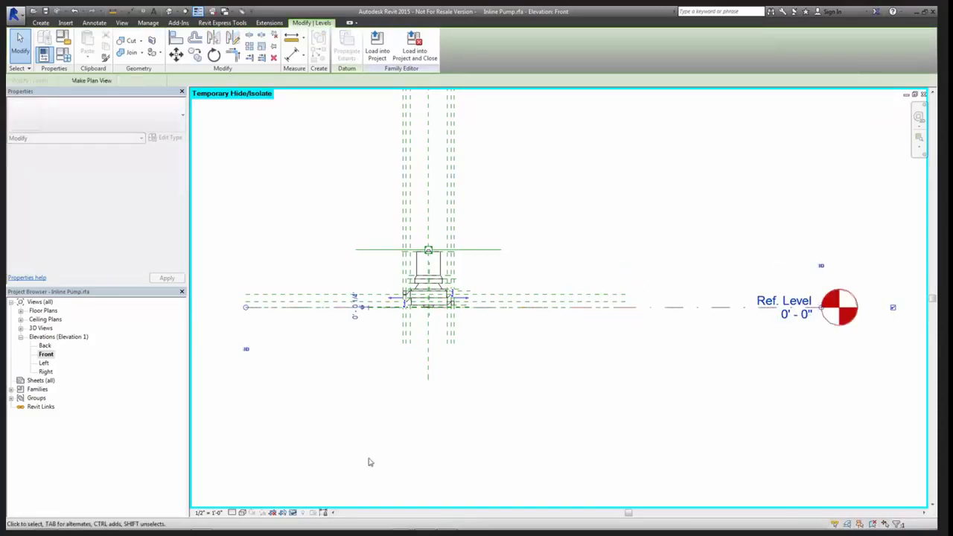
pyautogui.click(245, 308)
pyautogui.moveTo(626, 333); pyautogui.dragTo(689, 316)
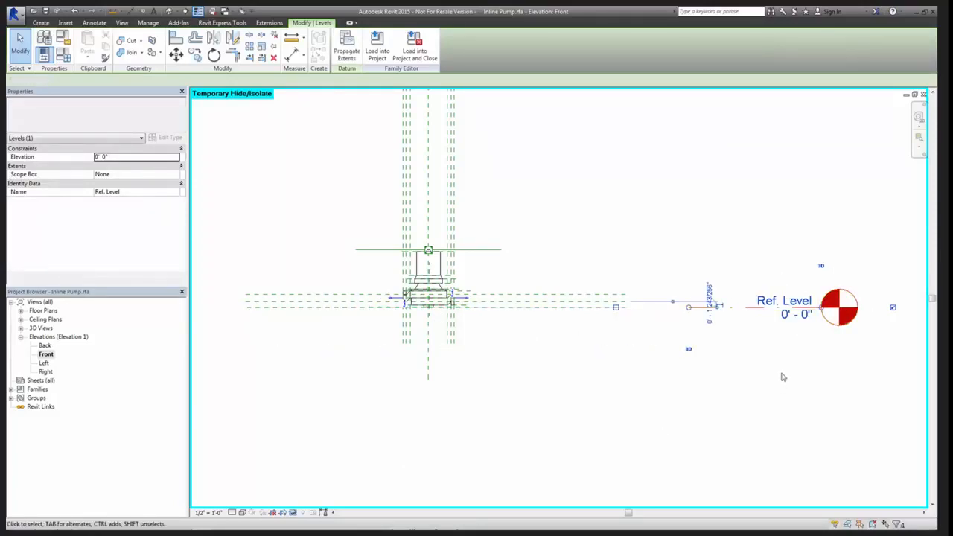
pyautogui.click(687, 347)
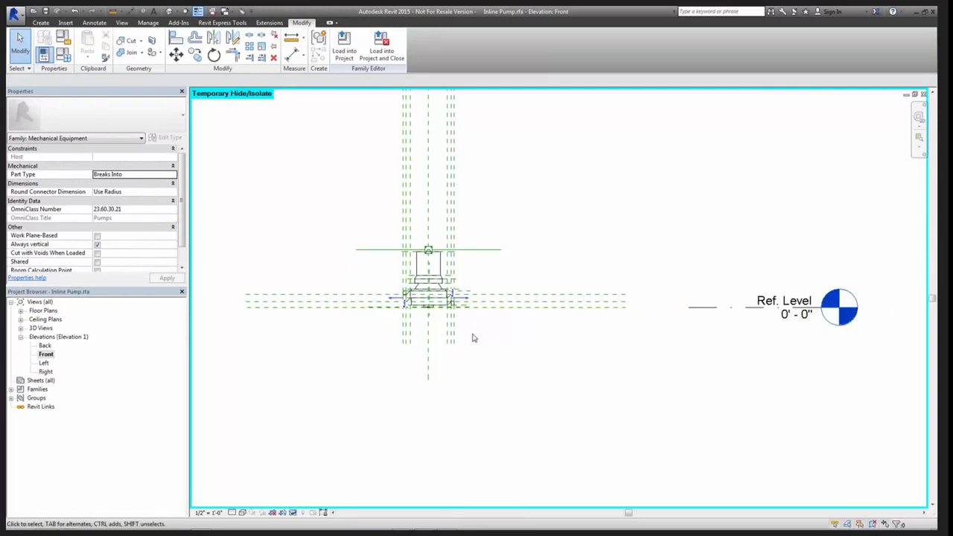
# Extend both ends of the horizontal reference plane through the pipe connectors beyond the connector arrows
pyautogui.scroll(2, 480, 331)
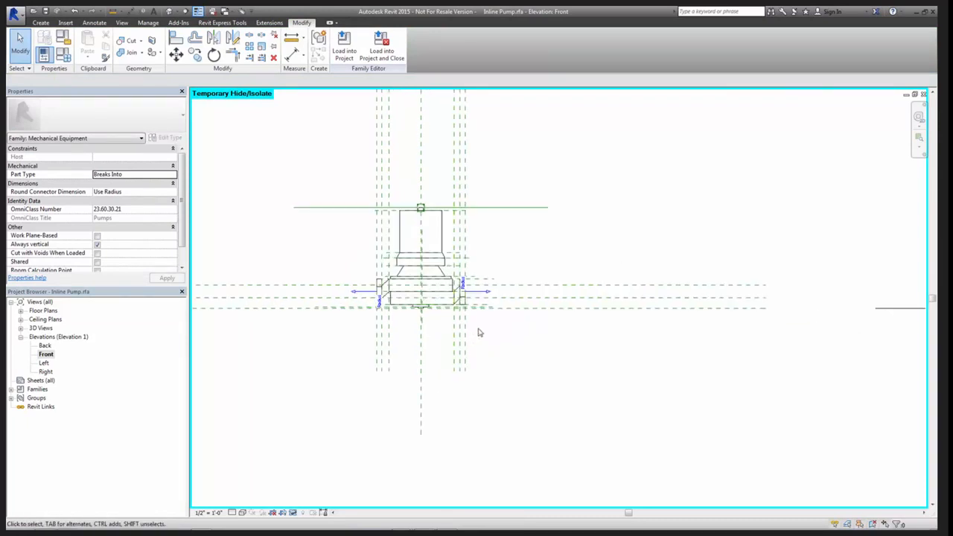
pyautogui.scroll(3, 419, 332)
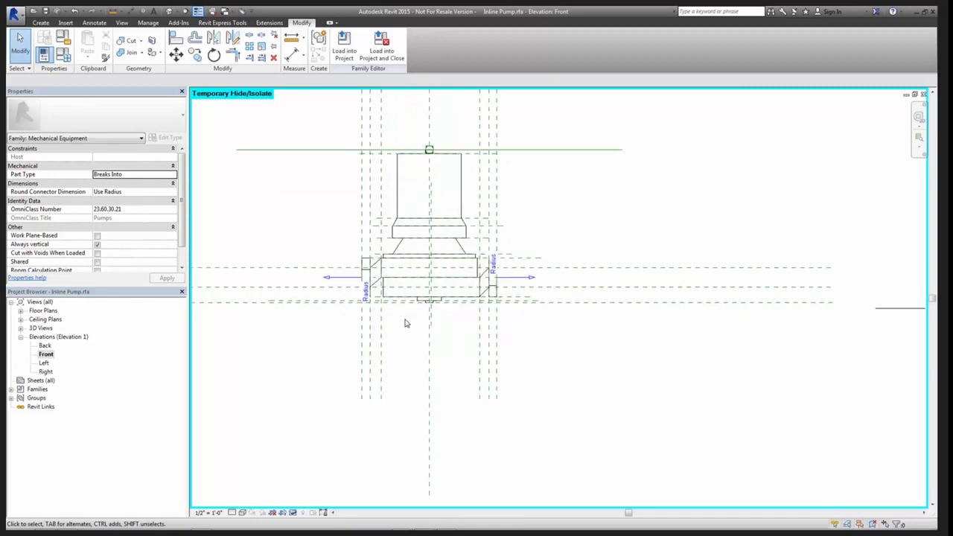
pyautogui.click(547, 248)
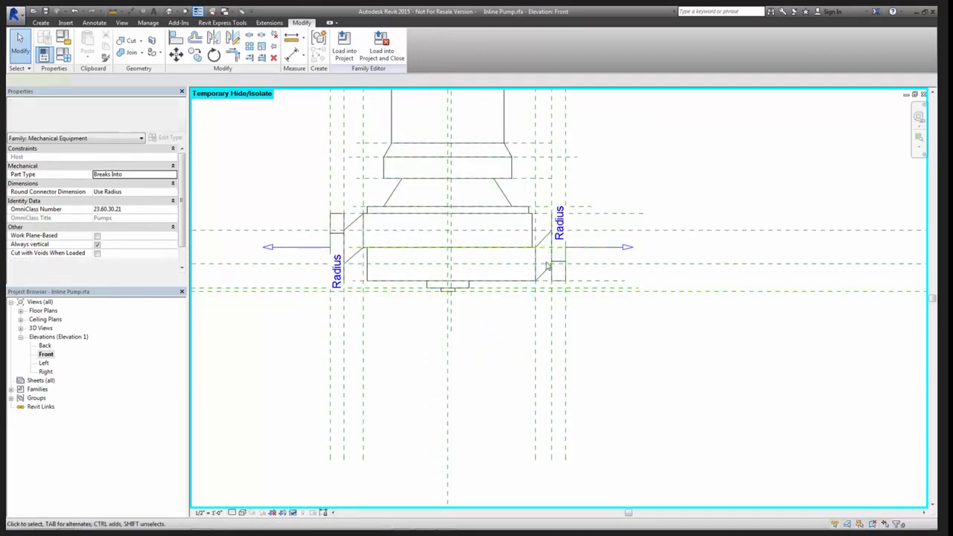
pyautogui.moveTo(613, 248); pyautogui.dragTo(748, 247)
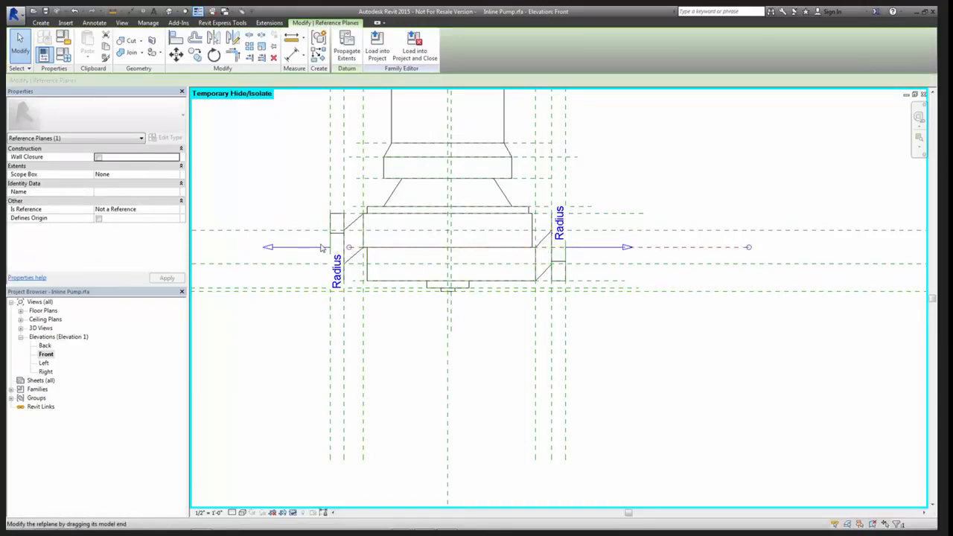
pyautogui.moveTo(321, 248); pyautogui.dragTo(219, 247)
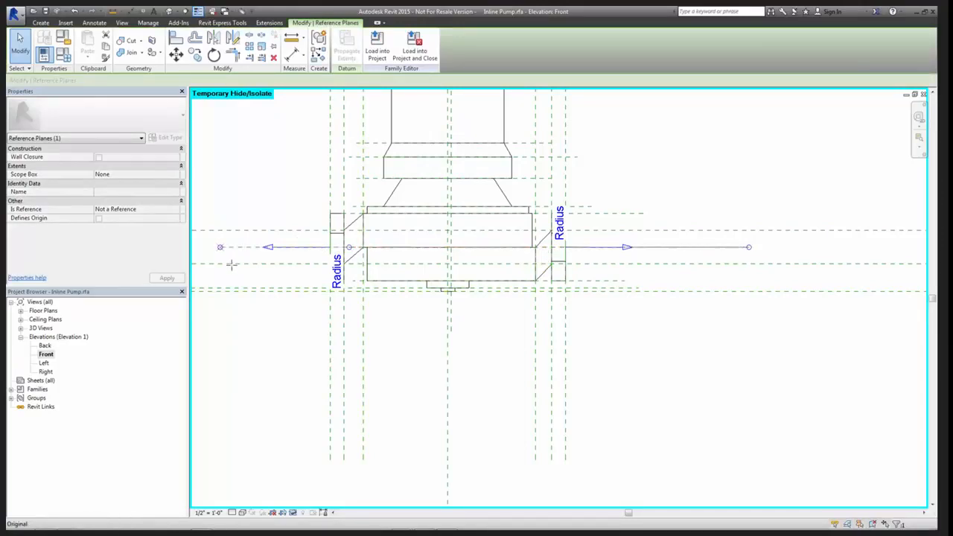
# Review the Is Reference options available for the horizontal reference plane running through the pipe connectors
pyautogui.click(685, 380)
pyautogui.scroll(-2, 647, 305)
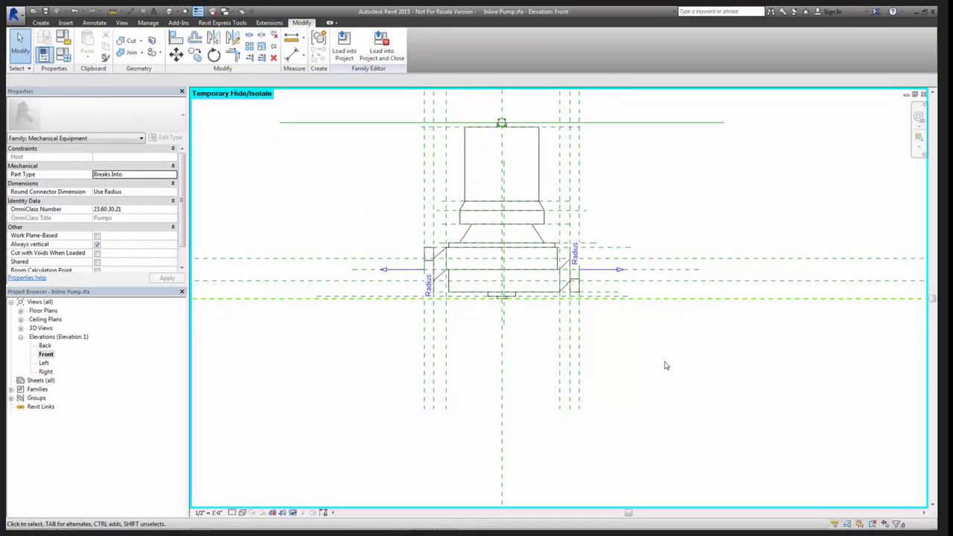
pyautogui.scroll(-2, 606, 342)
pyautogui.moveTo(610, 337)
pyautogui.mouseDown(button='middle')
pyautogui.moveTo(588, 326)
pyautogui.moveTo(464, 349)
pyautogui.moveTo(418, 342)
pyautogui.mouseUp(button='middle')
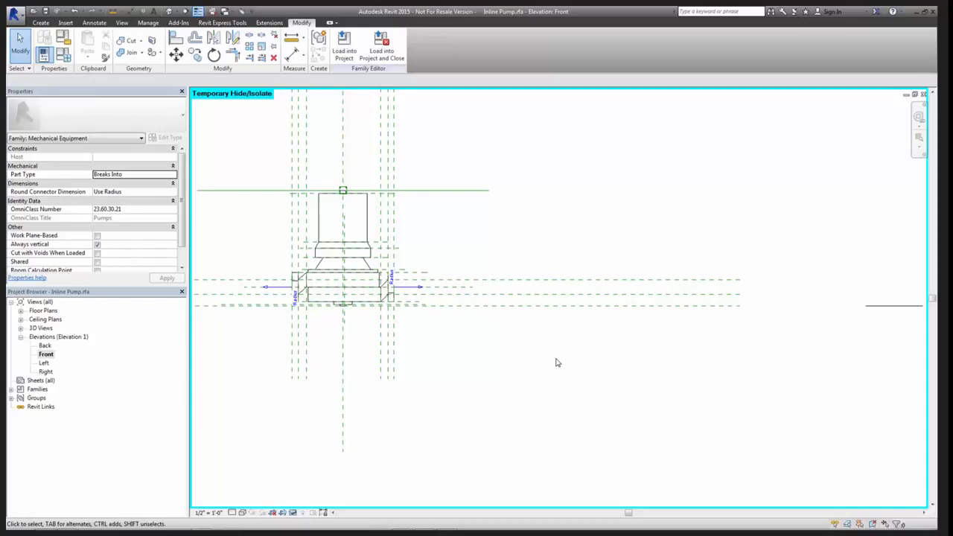
pyautogui.click(440, 292)
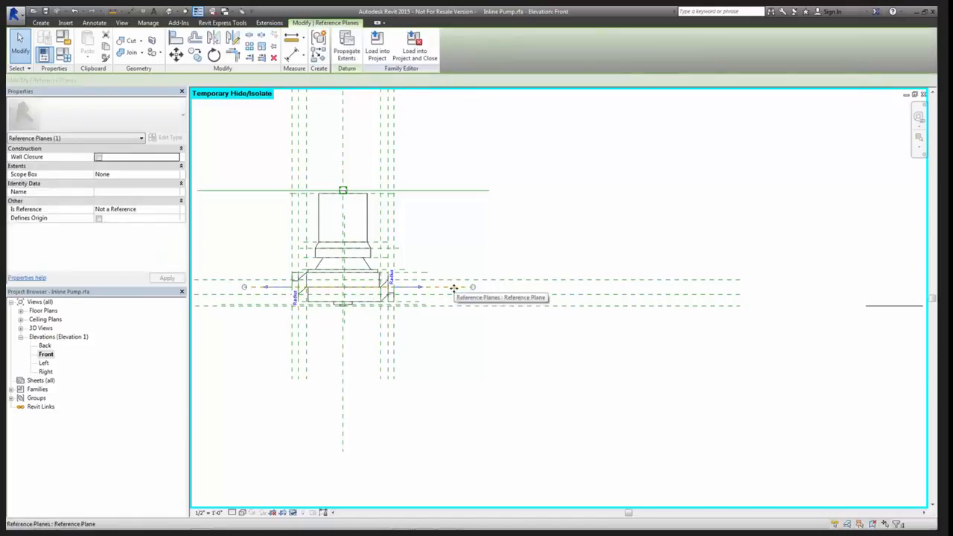
pyautogui.click(125, 211)
pyautogui.click(176, 210)
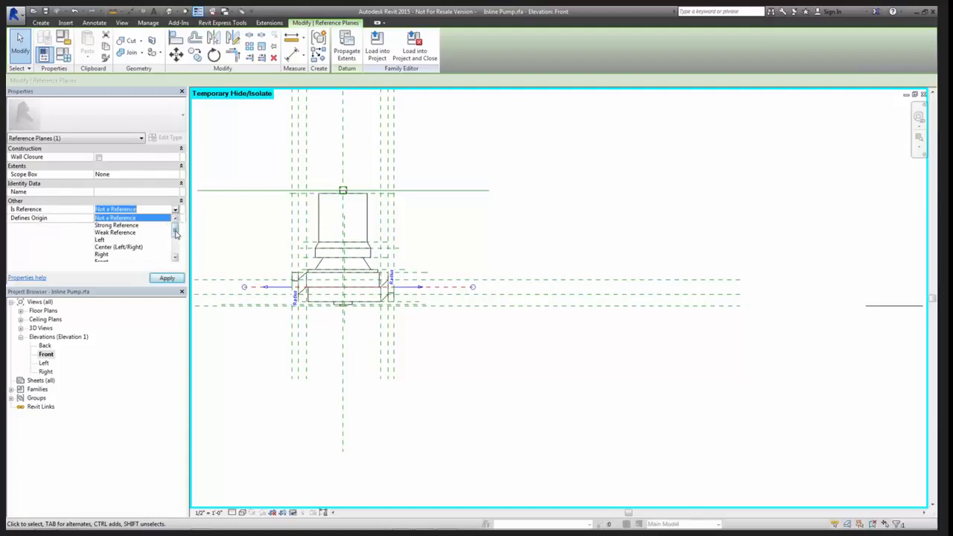
pyautogui.scroll(-1, 160, 240)
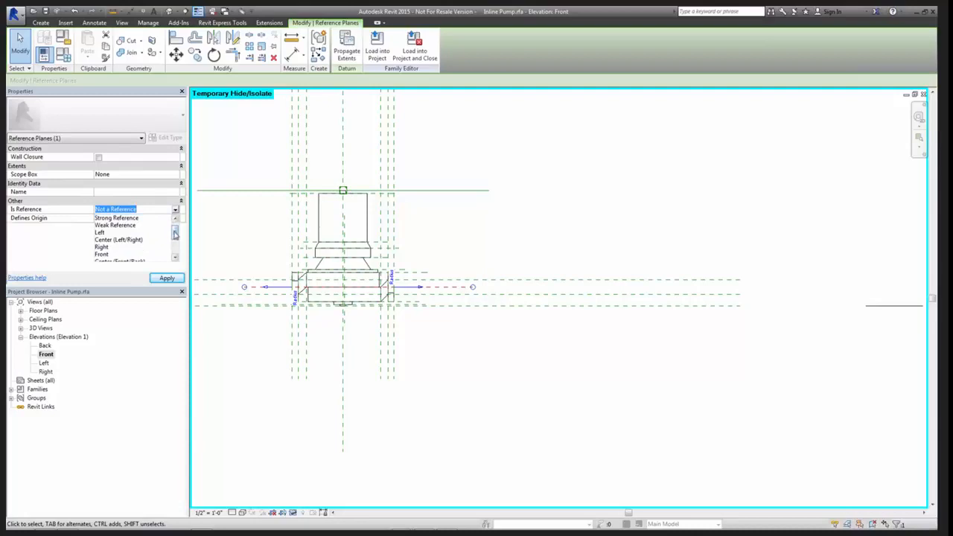
pyautogui.scroll(-3, 125, 248)
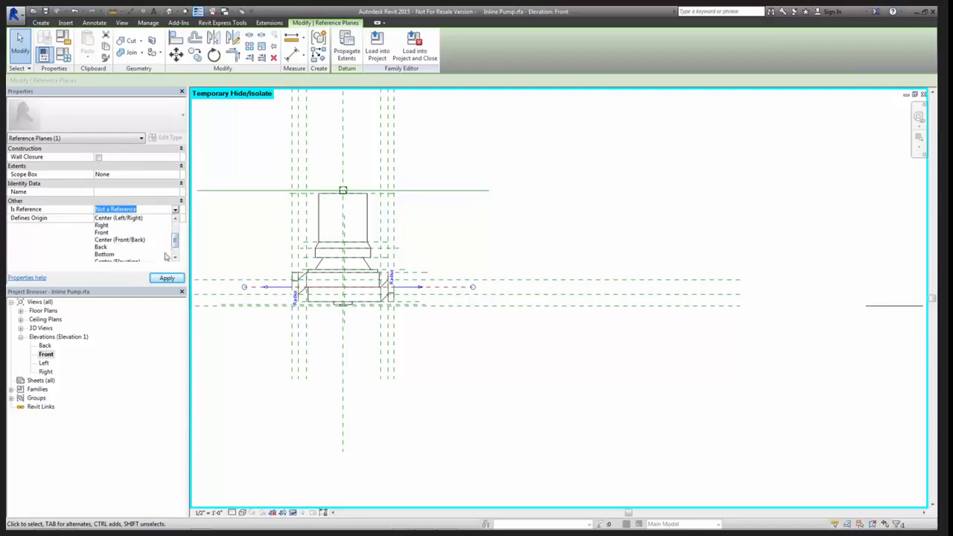
pyautogui.scroll(-1, 175, 252)
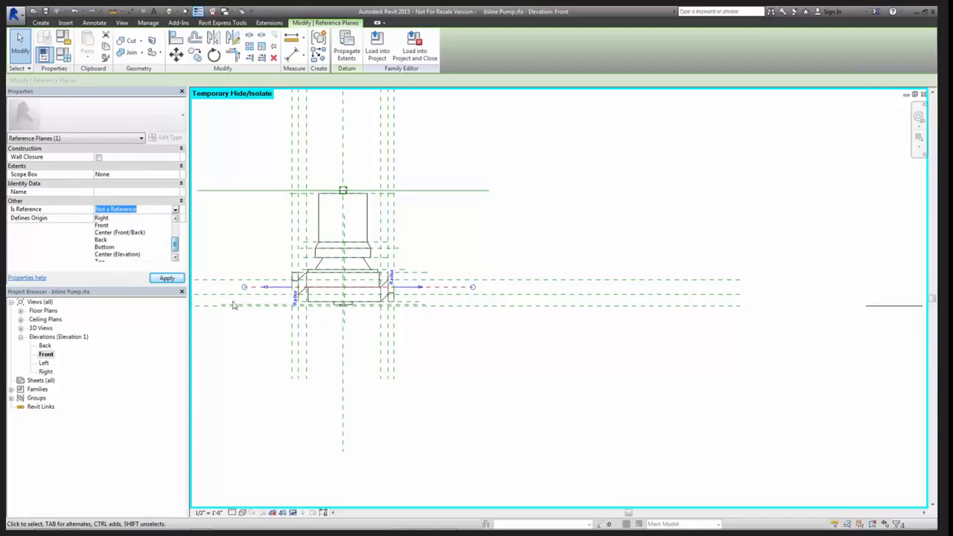
pyautogui.click(558, 384)
pyautogui.click(554, 389)
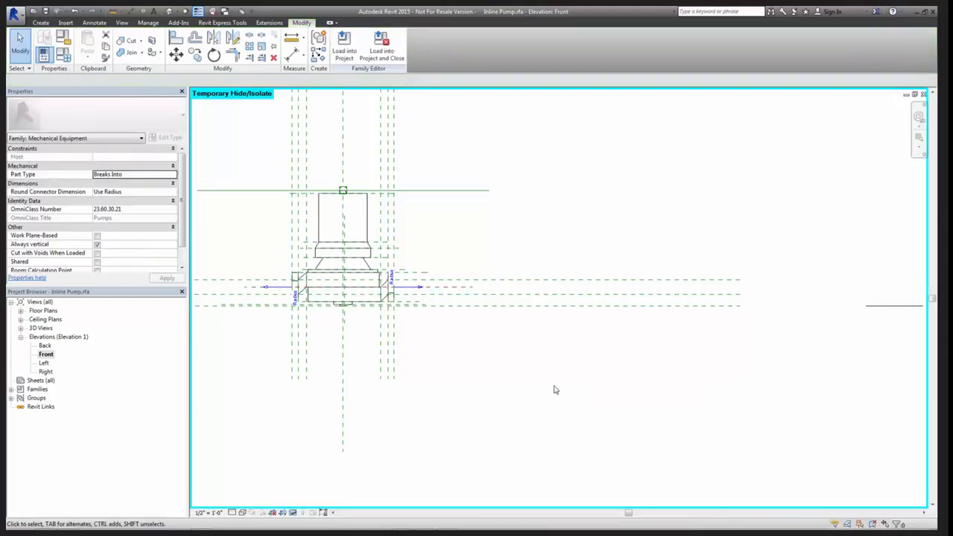
# Check the Is Reference and Defines Origin settings of the other horizontal reference planes, including the one at the pump's top
pyautogui.scroll(-2, 530, 387)
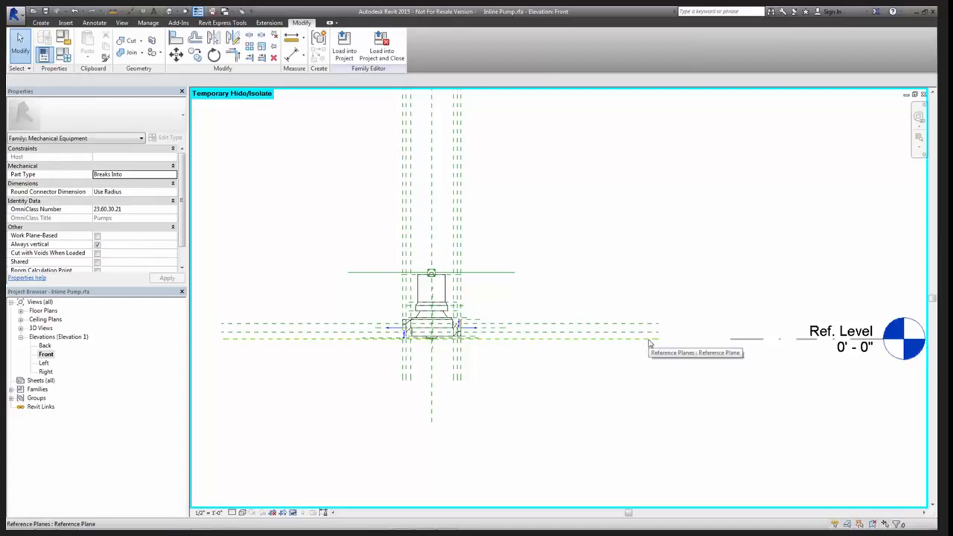
pyautogui.click(613, 327)
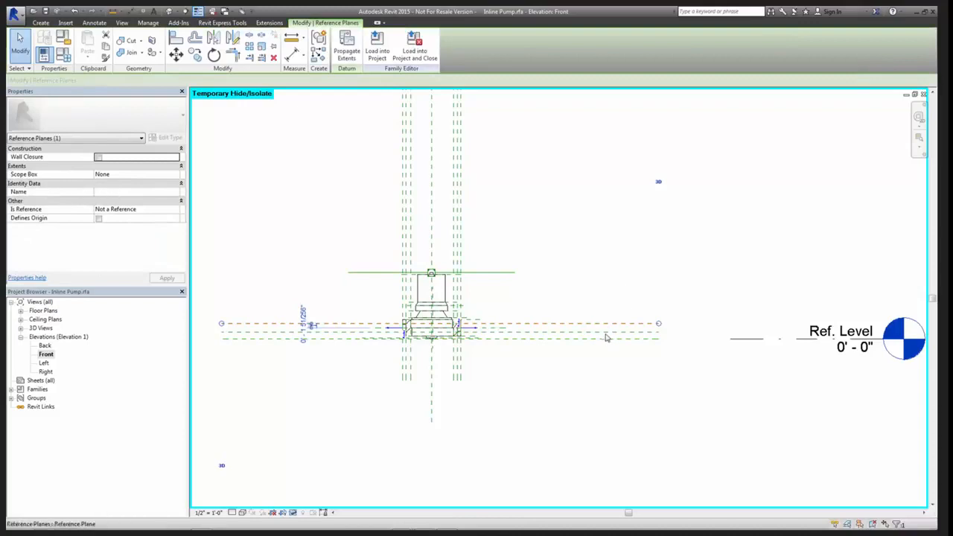
pyautogui.moveTo(607, 323); pyautogui.dragTo(607, 332)
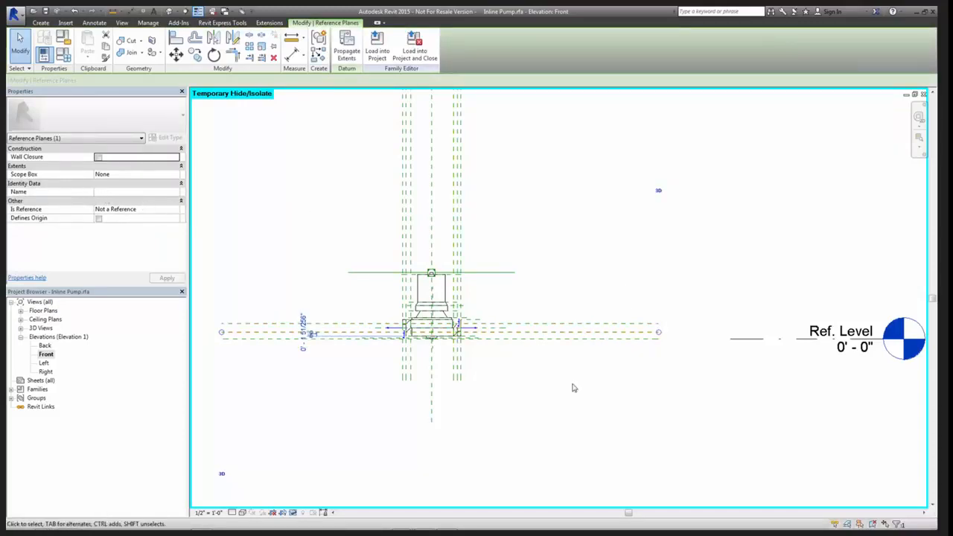
pyautogui.click(583, 339)
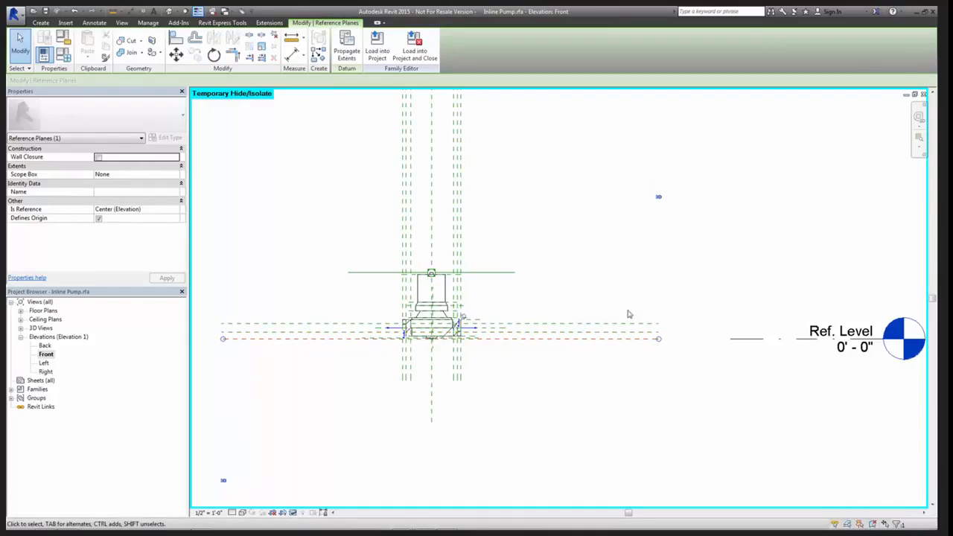
pyautogui.click(566, 414)
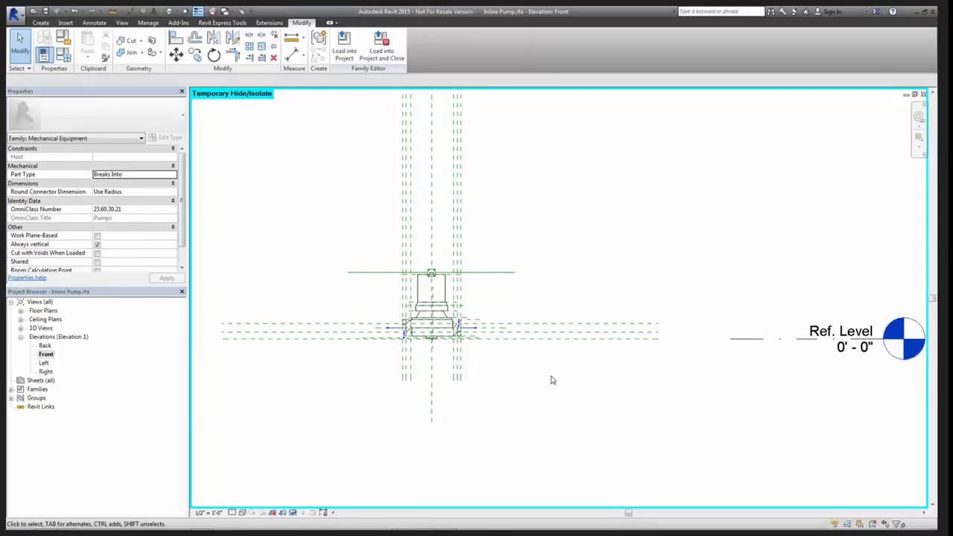
pyautogui.scroll(3, 454, 337)
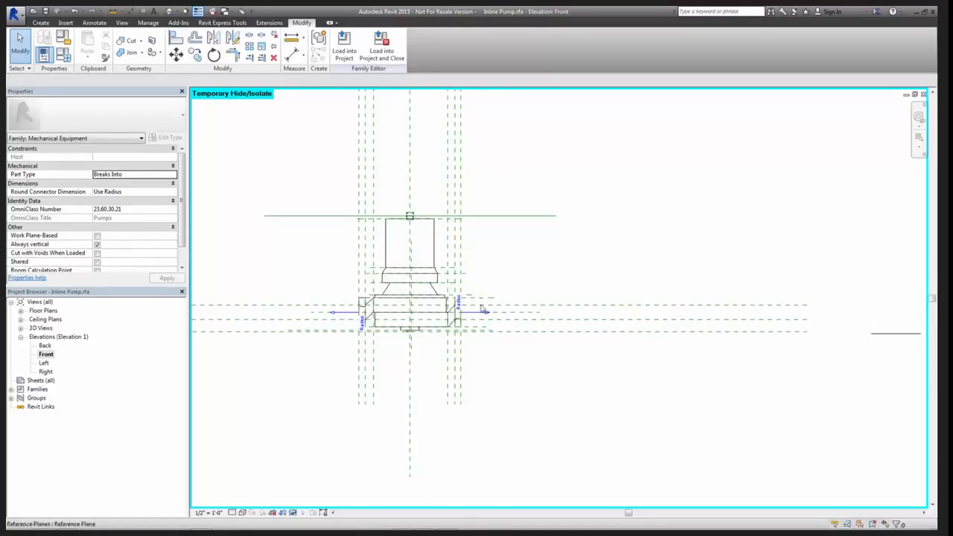
pyautogui.scroll(3, 514, 285)
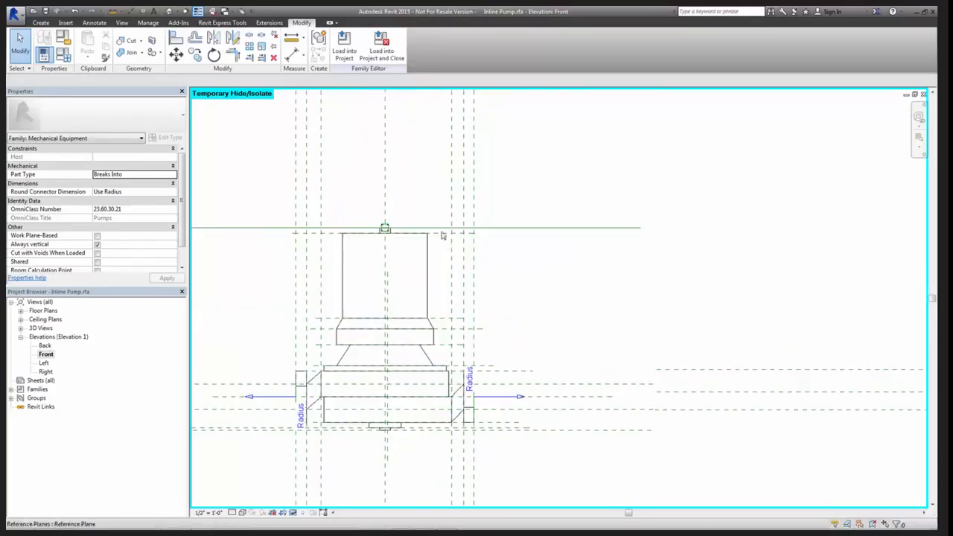
pyautogui.click(444, 235)
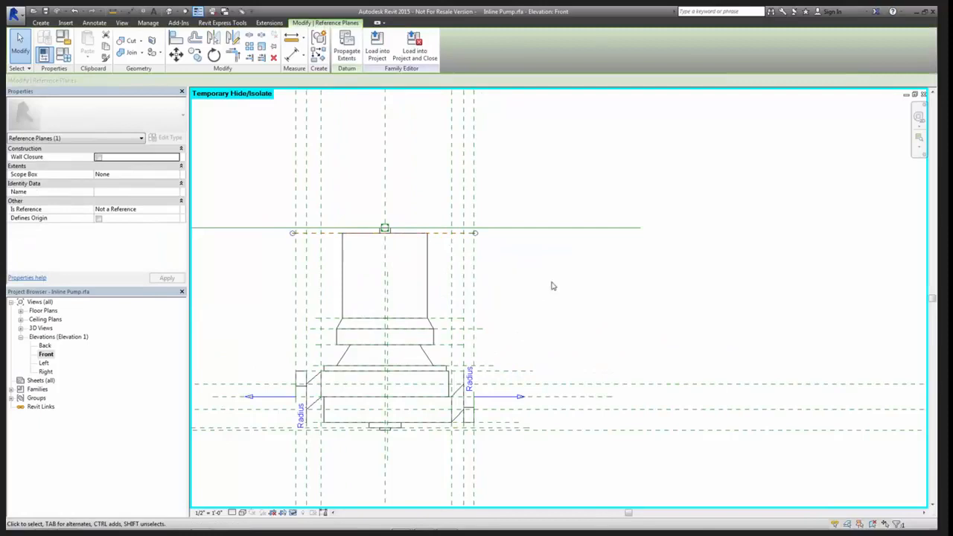
pyautogui.click(552, 285)
# Select the whole pump with all its reference planes, leaving out Ref. Level, and clear the selection
pyautogui.scroll(-2, 554, 287)
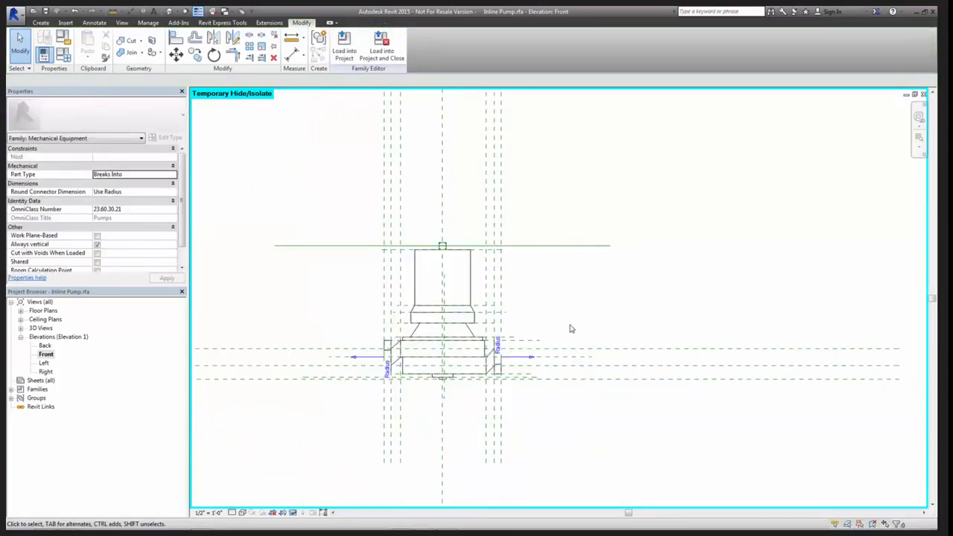
pyautogui.scroll(-5, 571, 329)
pyautogui.moveTo(381, 125); pyautogui.dragTo(642, 427)
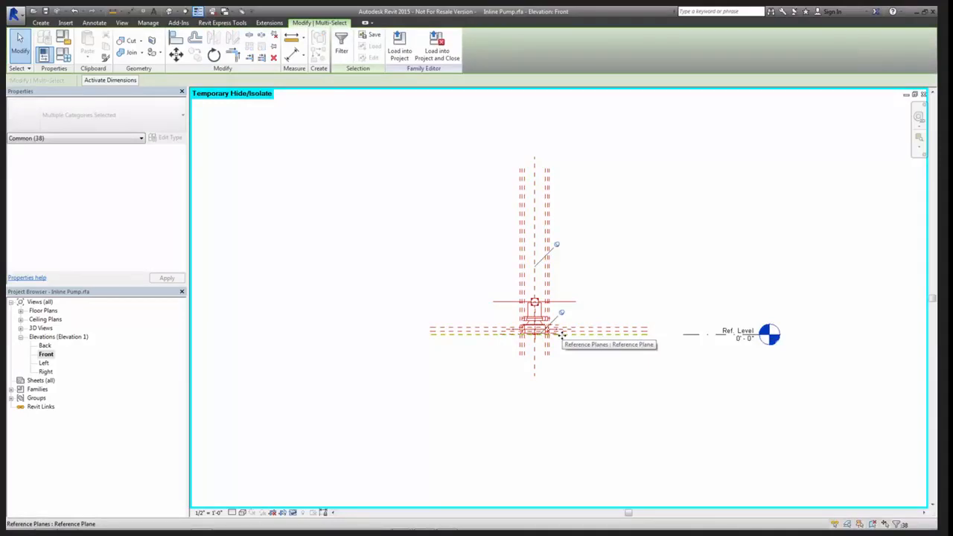
pyautogui.click(633, 419)
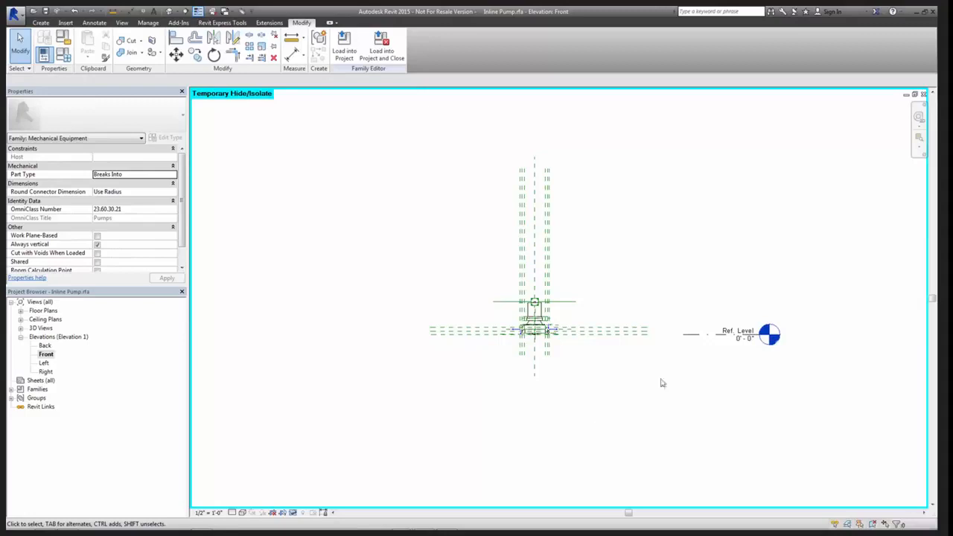
pyautogui.scroll(2, 664, 367)
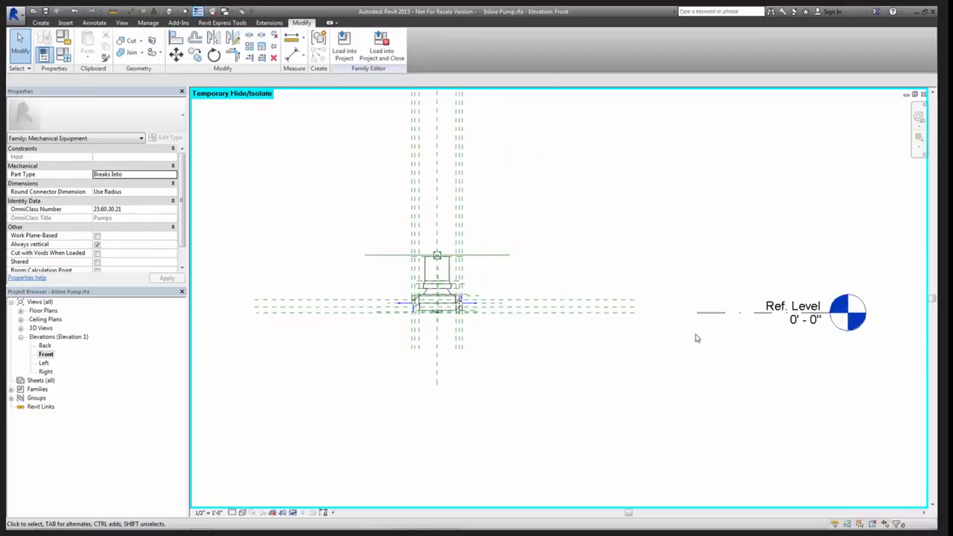
pyautogui.scroll(2, 672, 341)
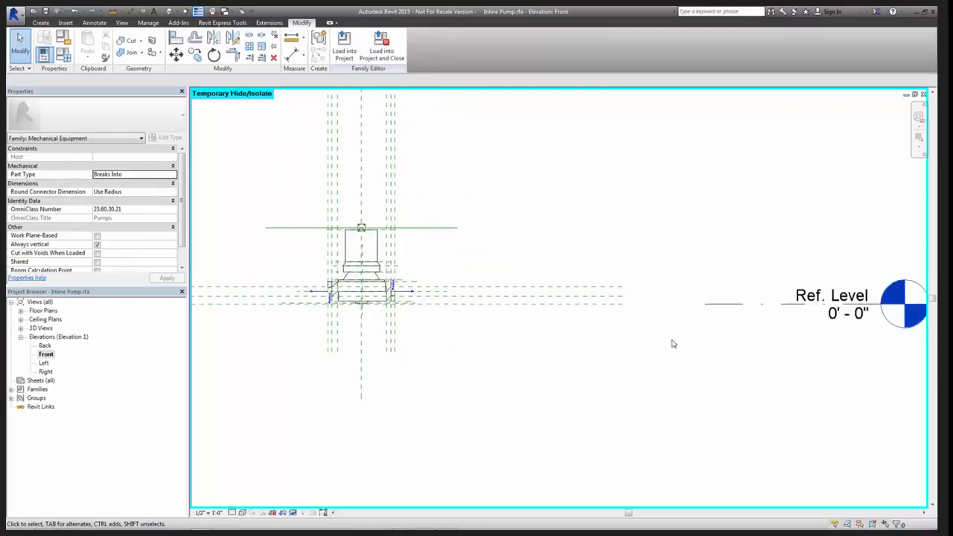
# Select Ref. Level and examine its position against the base of the pump
pyautogui.click(714, 303)
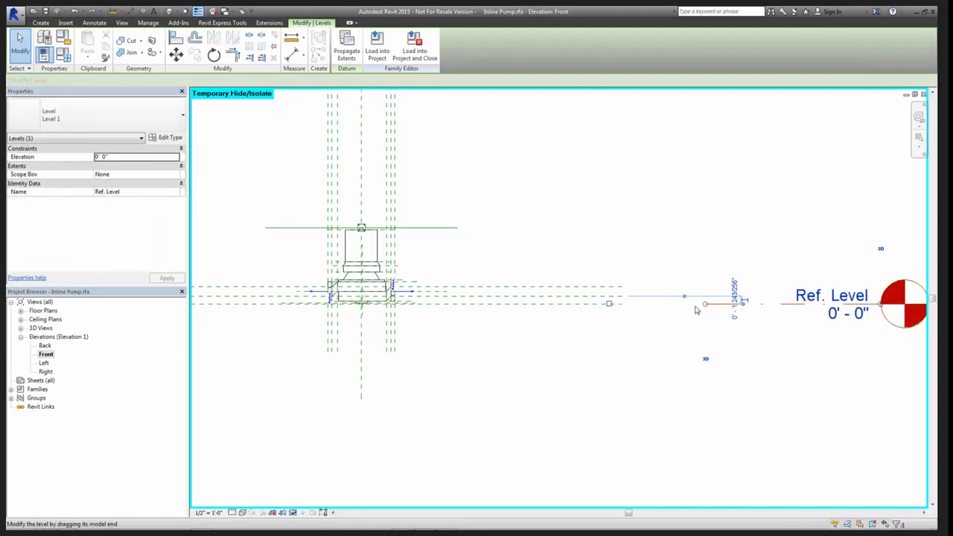
pyautogui.scroll(5, 362, 302)
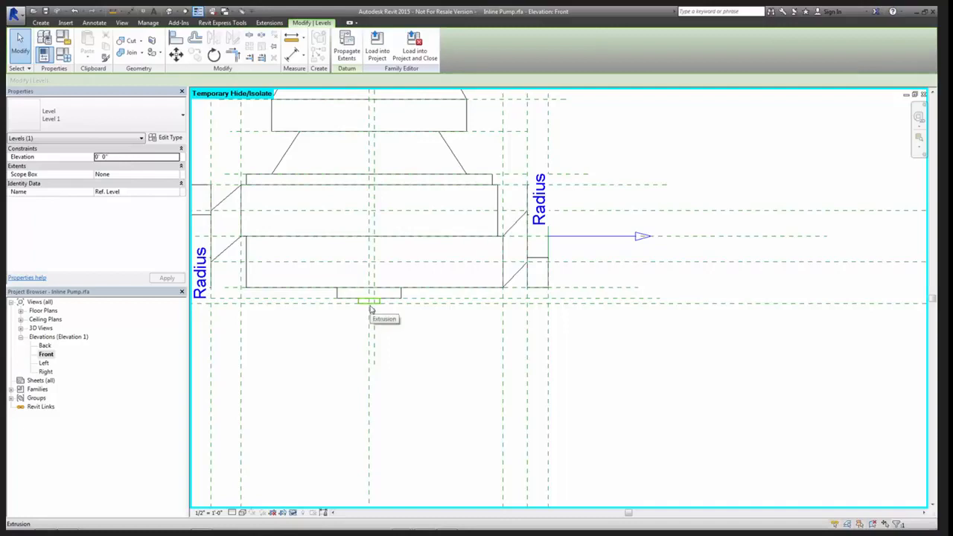
pyautogui.scroll(-4, 371, 309)
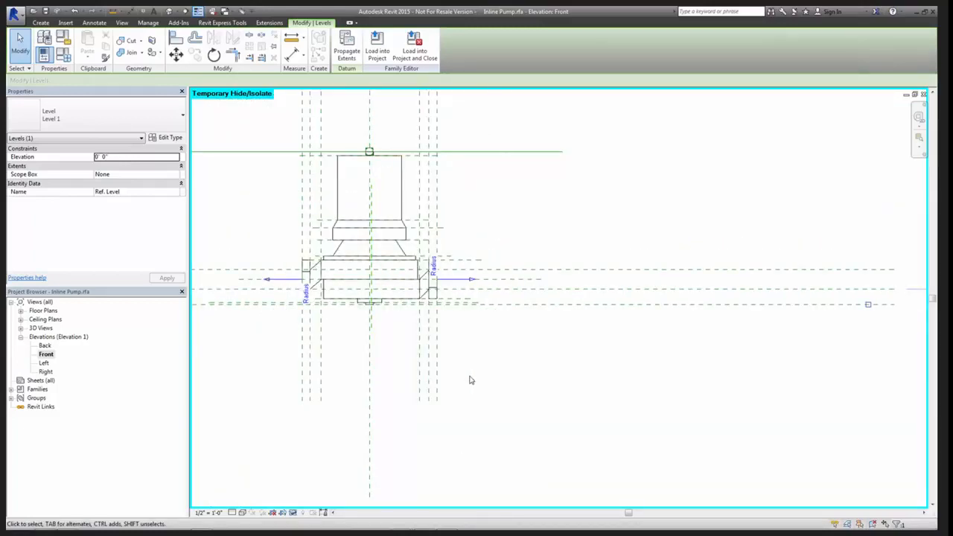
pyautogui.scroll(-5, 522, 381)
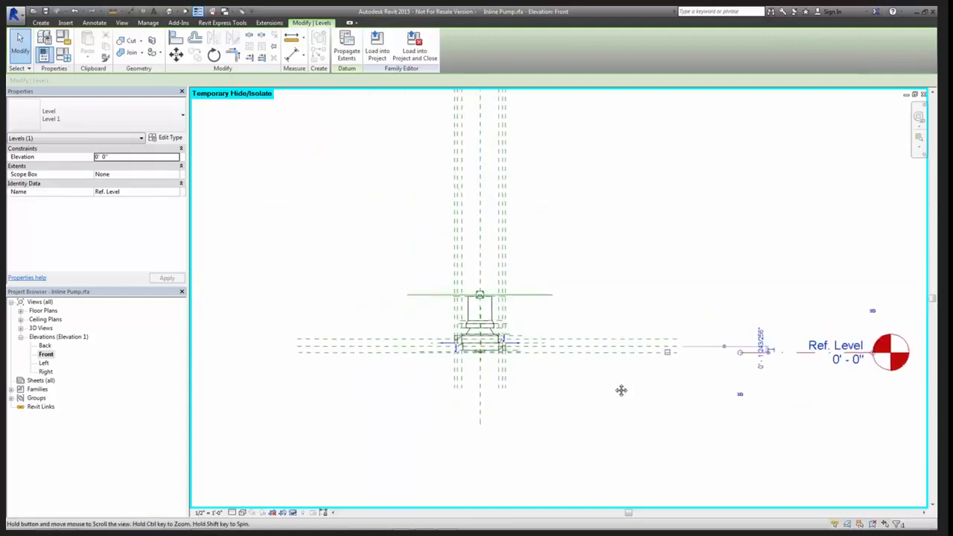
pyautogui.scroll(-3, 617, 389)
# Examine the pinned elements among the pump geometry and its reference planes by selecting them together, and clear the selection
pyautogui.moveTo(382, 174); pyautogui.dragTo(657, 460)
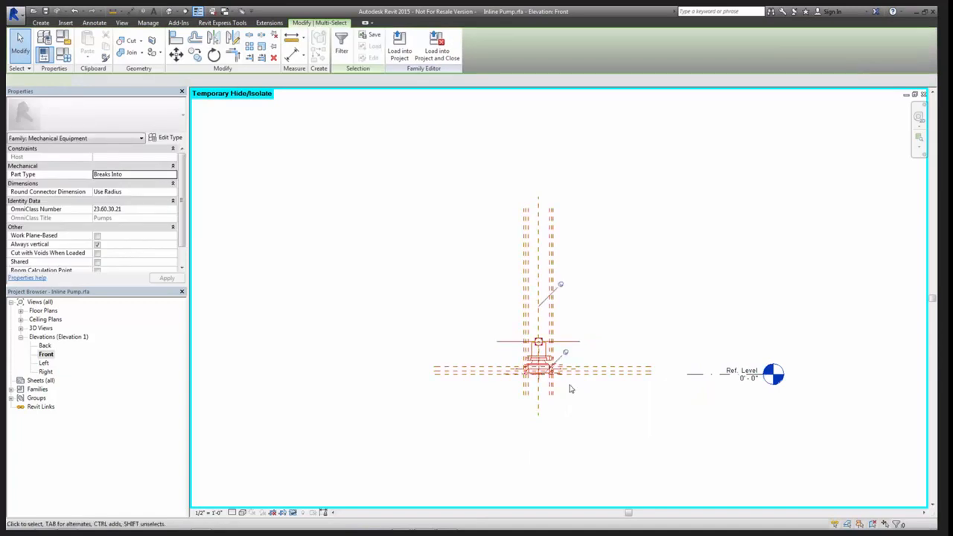
pyautogui.scroll(2, 564, 340)
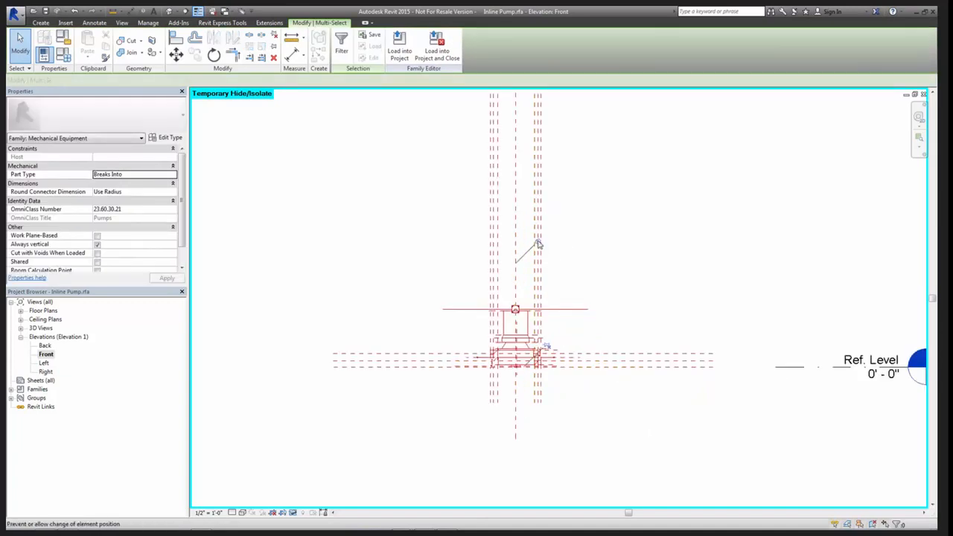
pyautogui.click(673, 459)
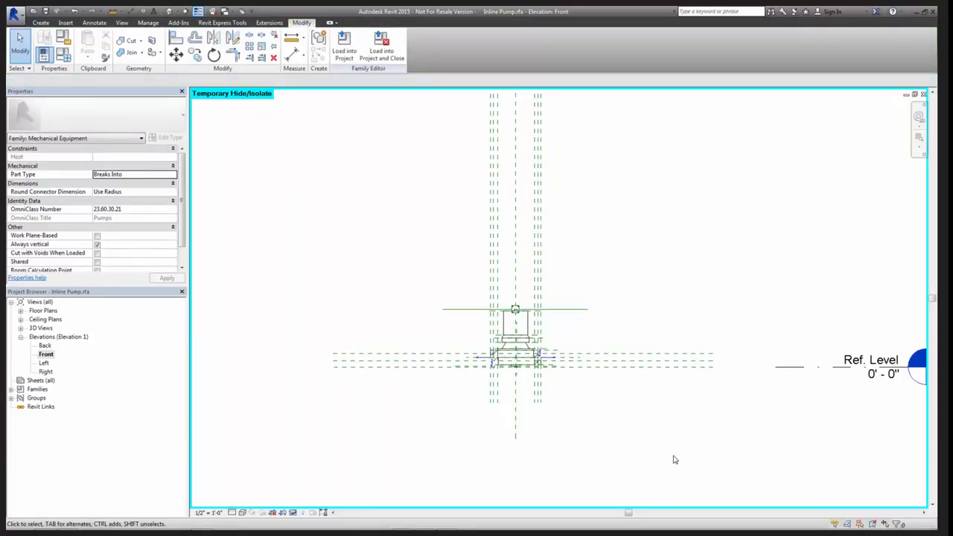
pyautogui.scroll(-3, 679, 453)
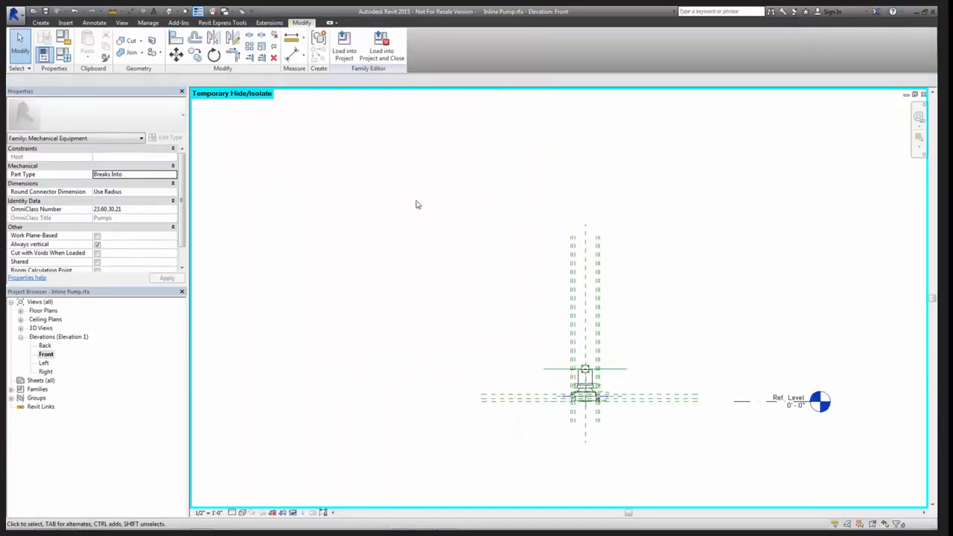
pyautogui.moveTo(415, 200); pyautogui.dragTo(515, 312)
# Align the horizontal reference plane through the pump's pipe connectors to Ref. Level
pyautogui.scroll(3, 770, 432)
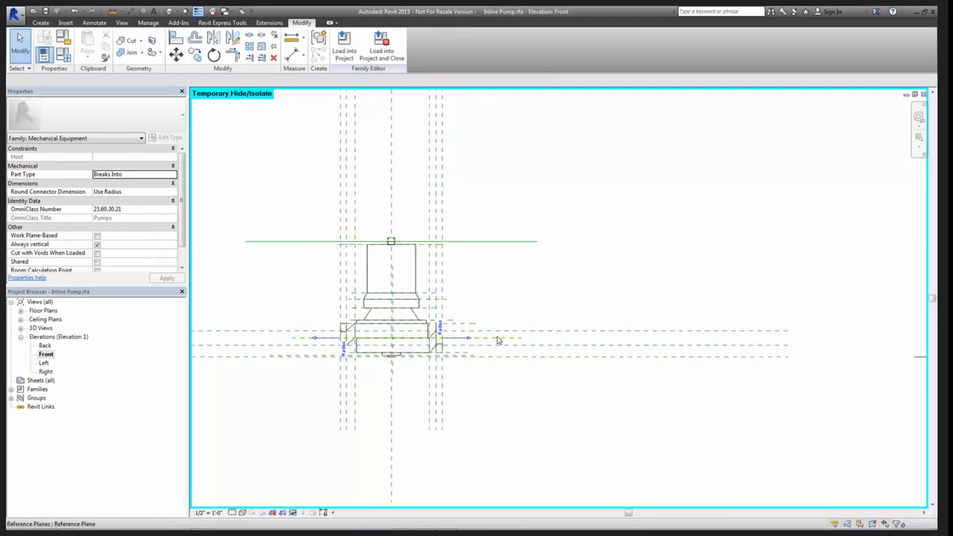
pyautogui.scroll(3, 440, 341)
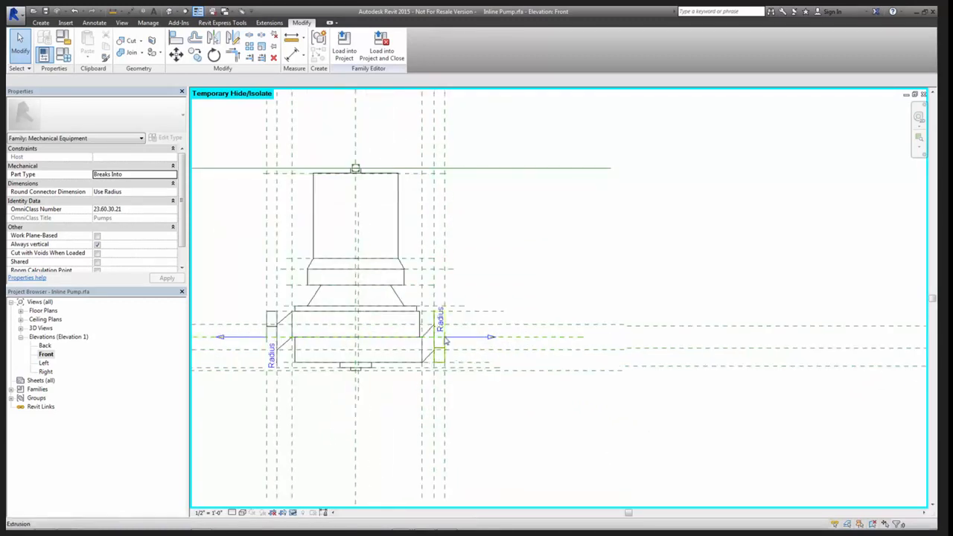
pyautogui.scroll(-3, 445, 341)
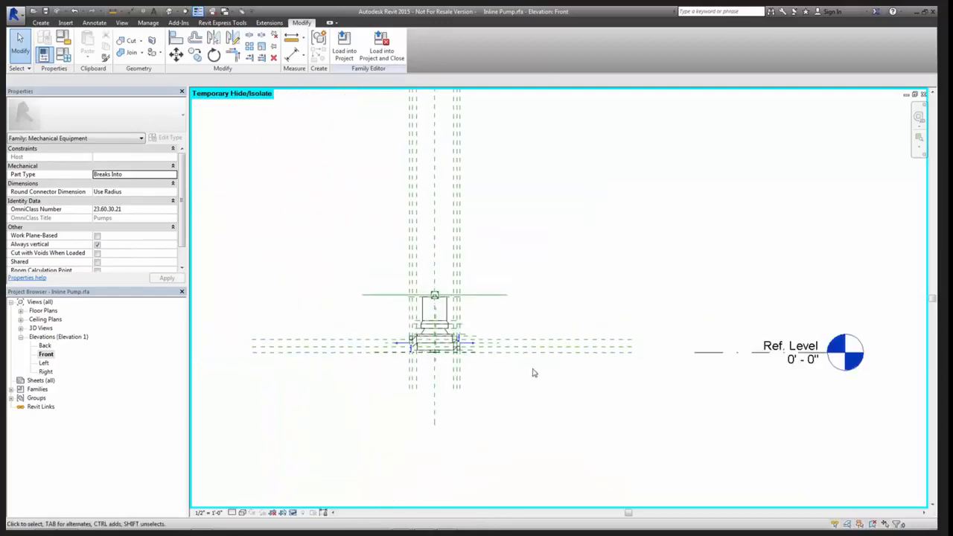
pyautogui.press('a')
pyautogui.press('l')
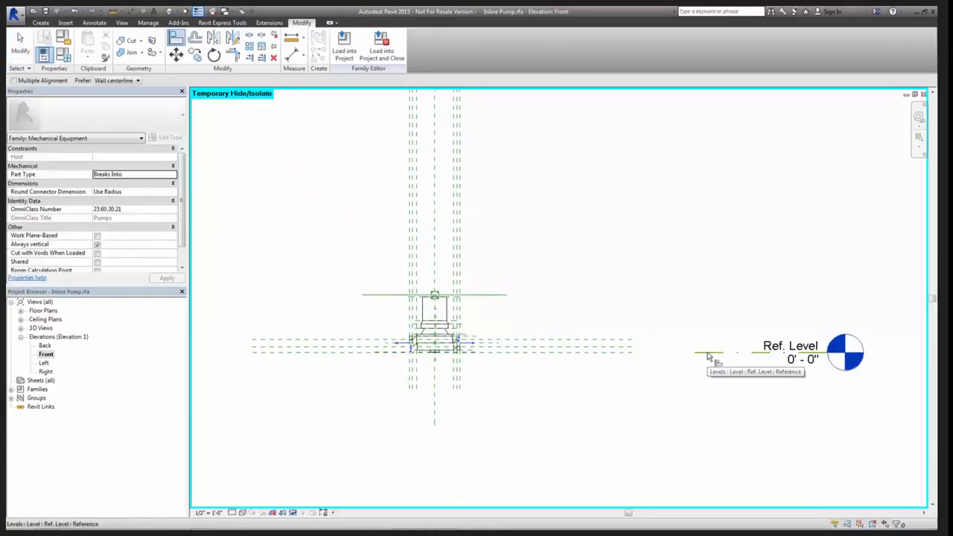
pyautogui.click(709, 357)
pyautogui.scroll(3, 508, 365)
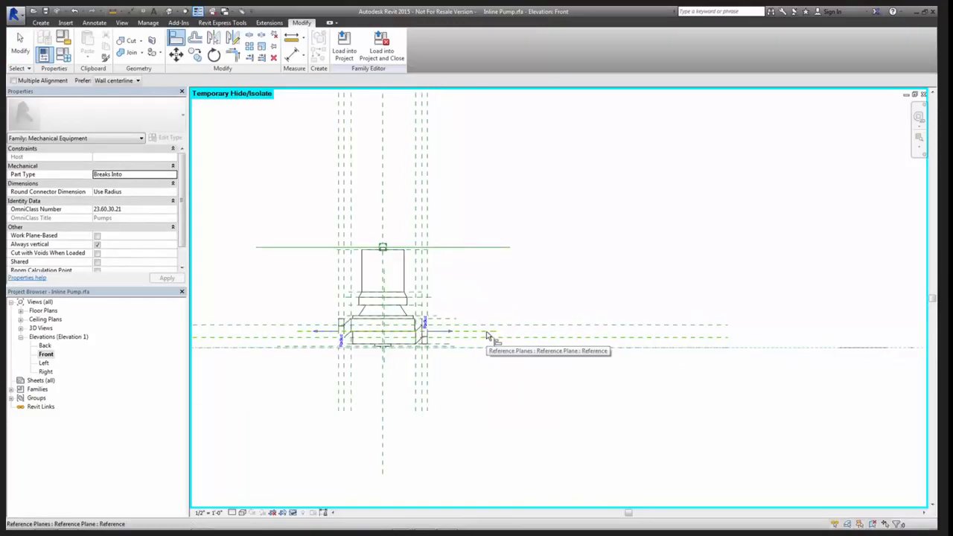
pyautogui.scroll(-3, 703, 393)
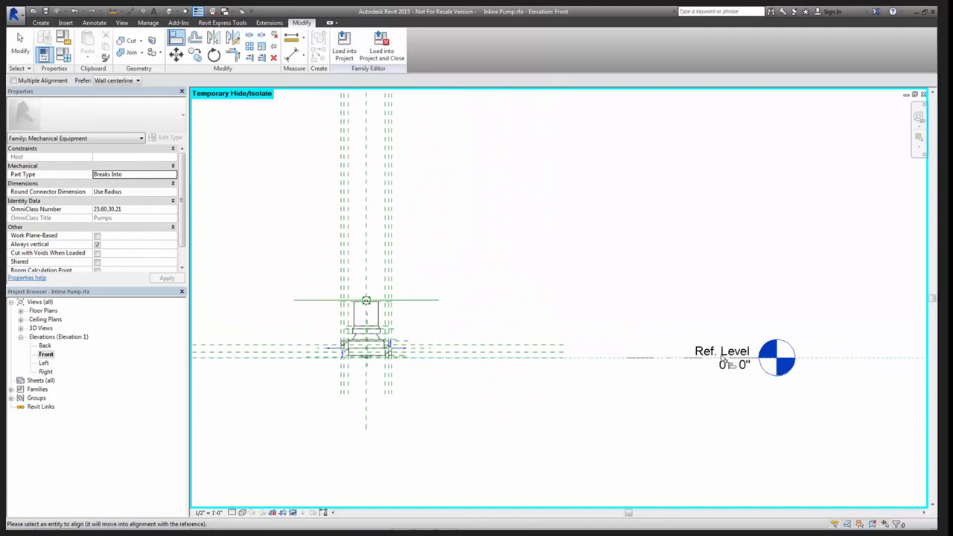
pyautogui.scroll(2, 432, 356)
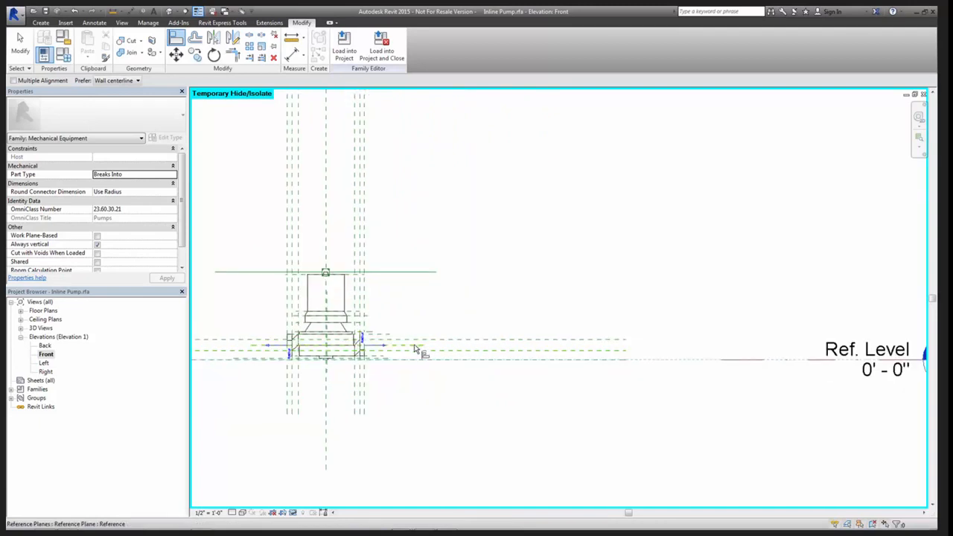
pyautogui.click(414, 350)
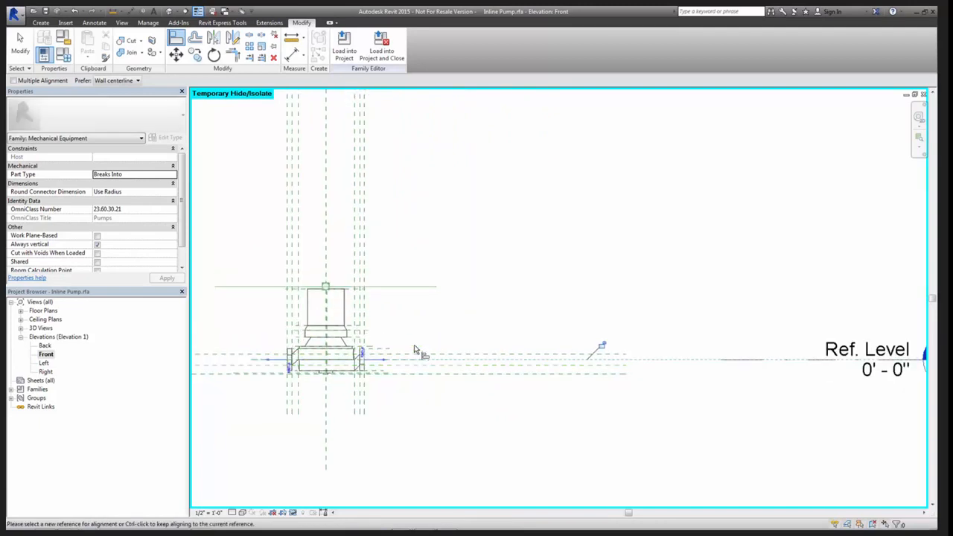
# Lock the alignment between the connectors' reference plane and Ref. Level, and finish aligning
pyautogui.click(602, 346)
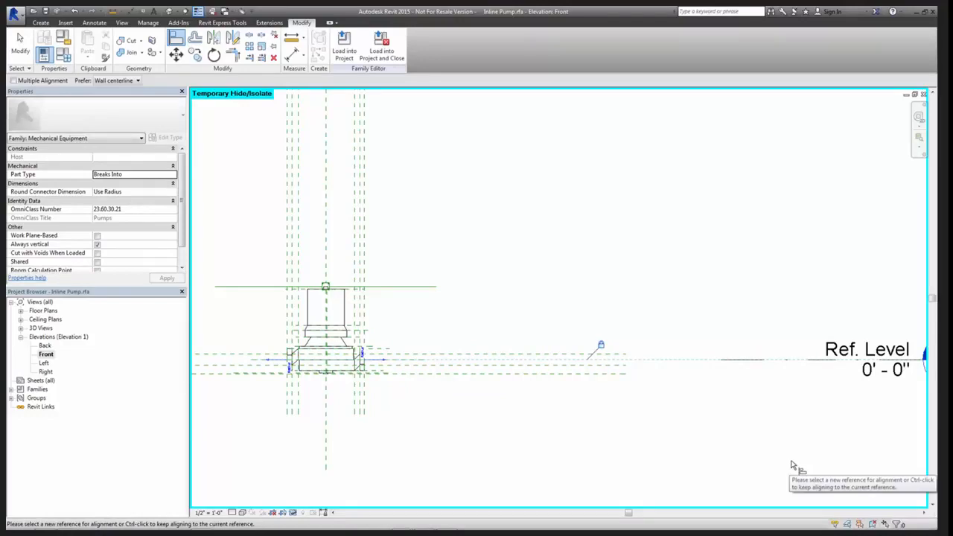
pyautogui.scroll(-2, 829, 436)
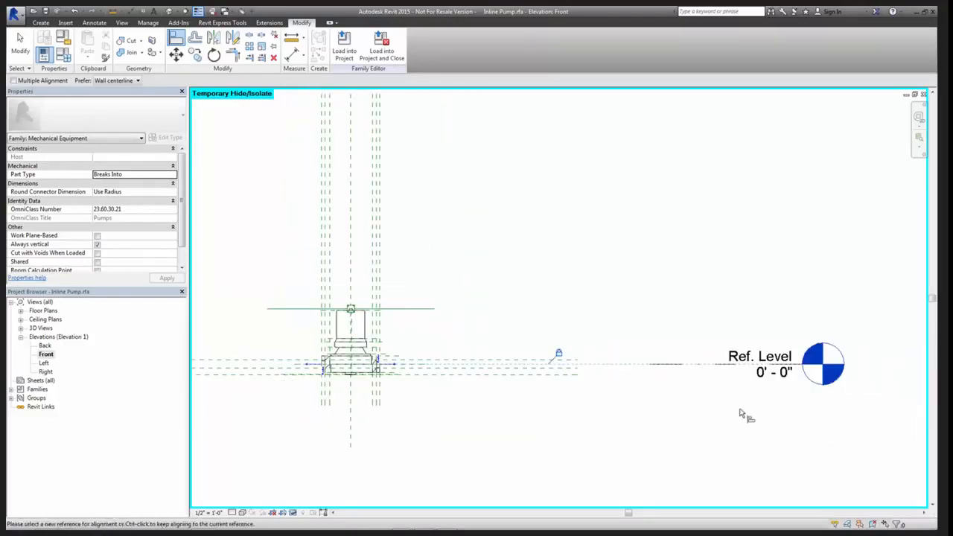
pyautogui.click(774, 373)
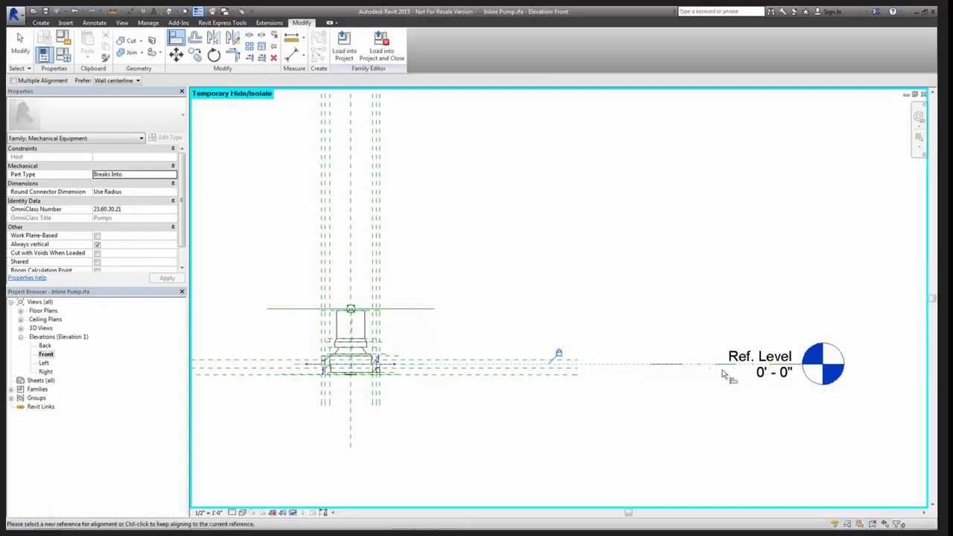
pyautogui.scroll(-2, 729, 377)
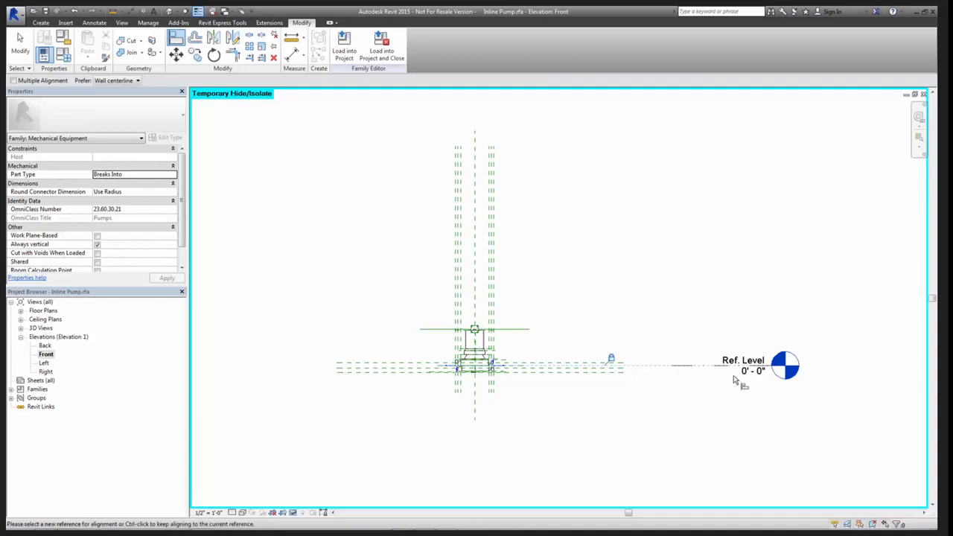
pyautogui.scroll(3, 723, 378)
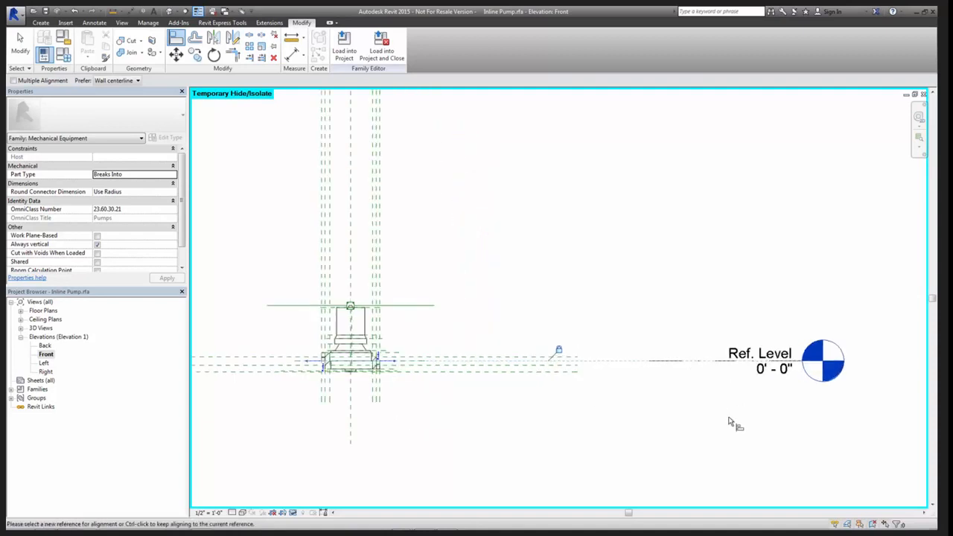
pyautogui.press('Escape')
pyautogui.press('Escape')
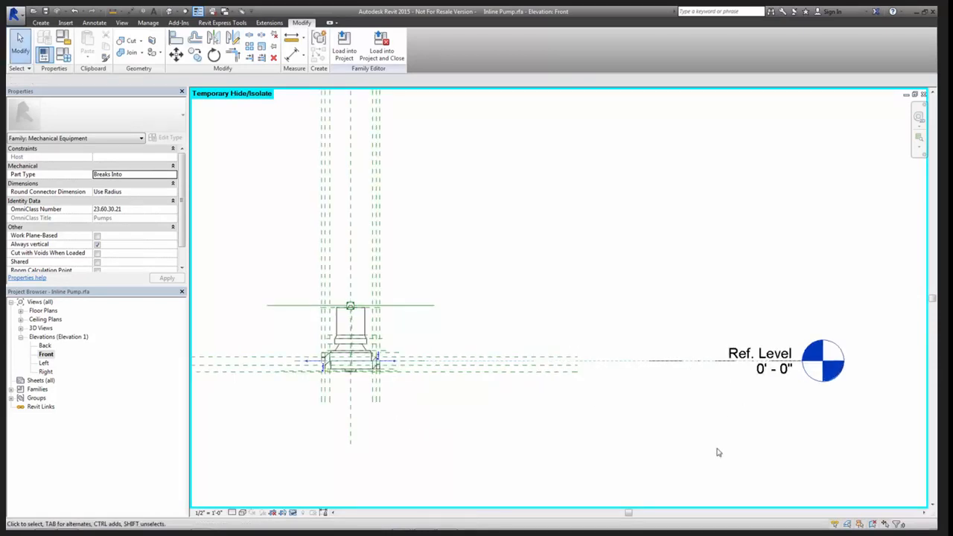
# Load the edited Inline Pump family into the project, overwriting the existing version without its parameter values
pyautogui.click(344, 46)
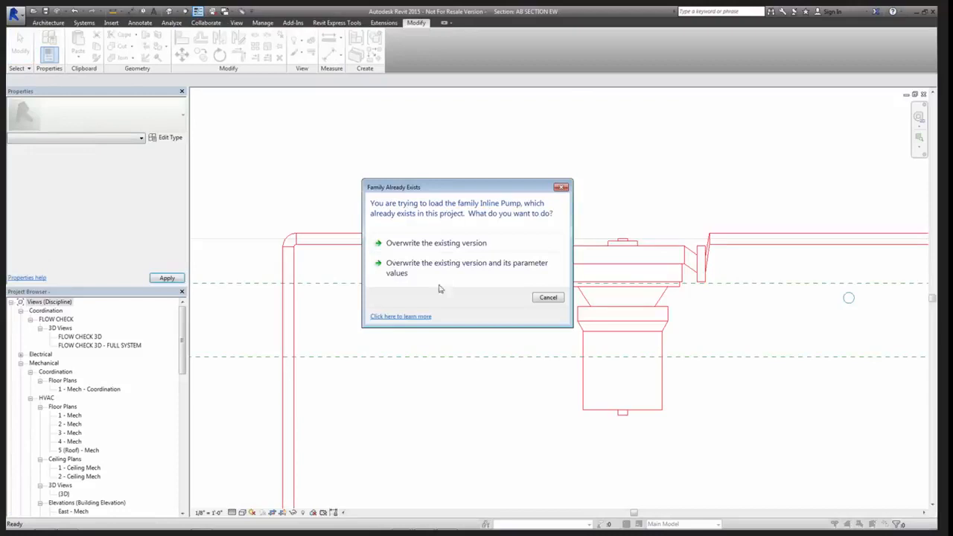
pyautogui.click(436, 244)
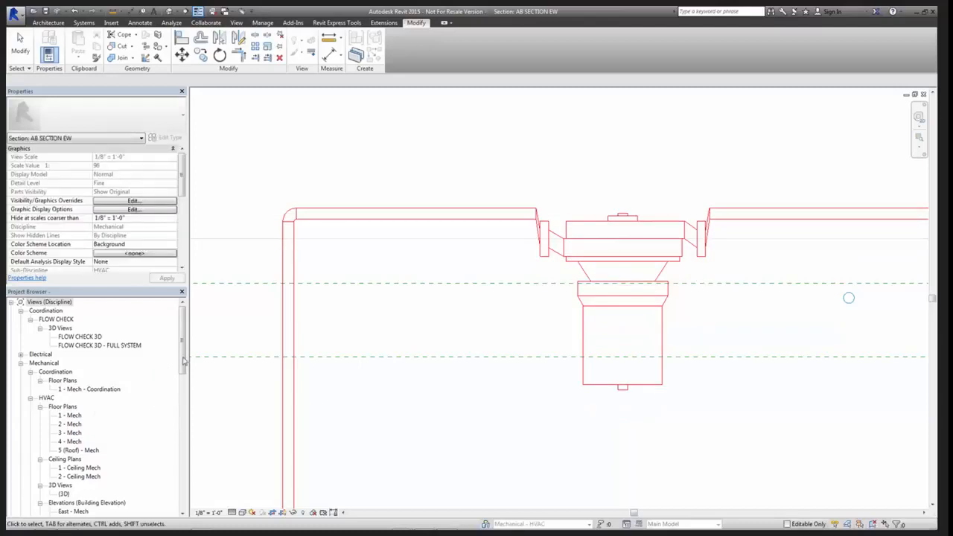
# Open the 1 - Hydronic Piping floor plan
pyautogui.moveTo(183, 356)
pyautogui.mouseDown()
pyautogui.moveTo(186, 375)
pyautogui.moveTo(187, 342)
pyautogui.mouseUp()
pyautogui.click(97, 388)
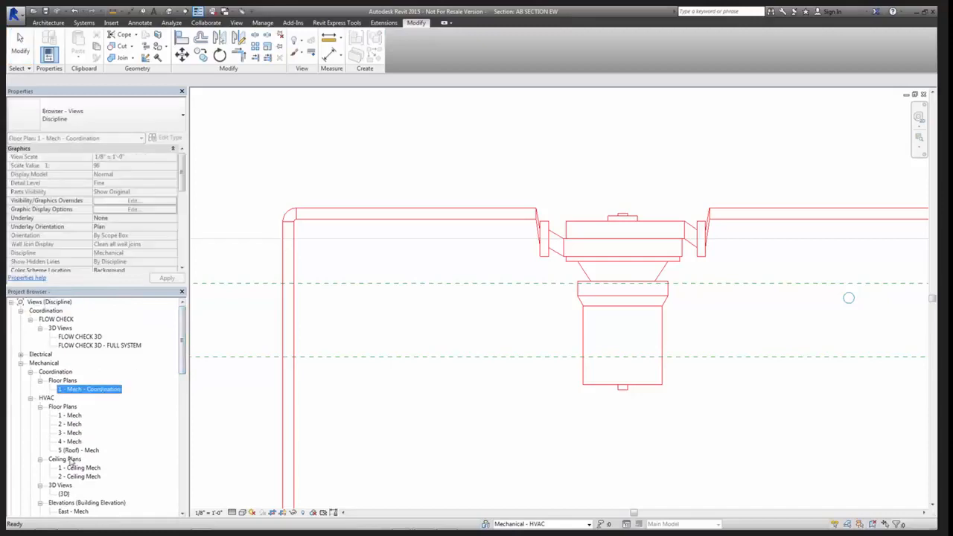
pyautogui.click(80, 476)
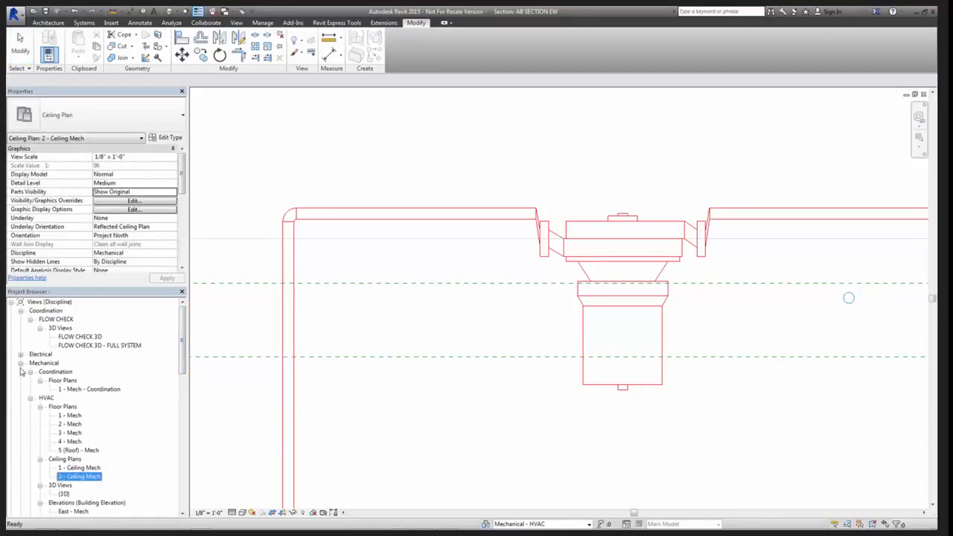
pyautogui.click(73, 388)
pyautogui.scroll(-3, 75, 391)
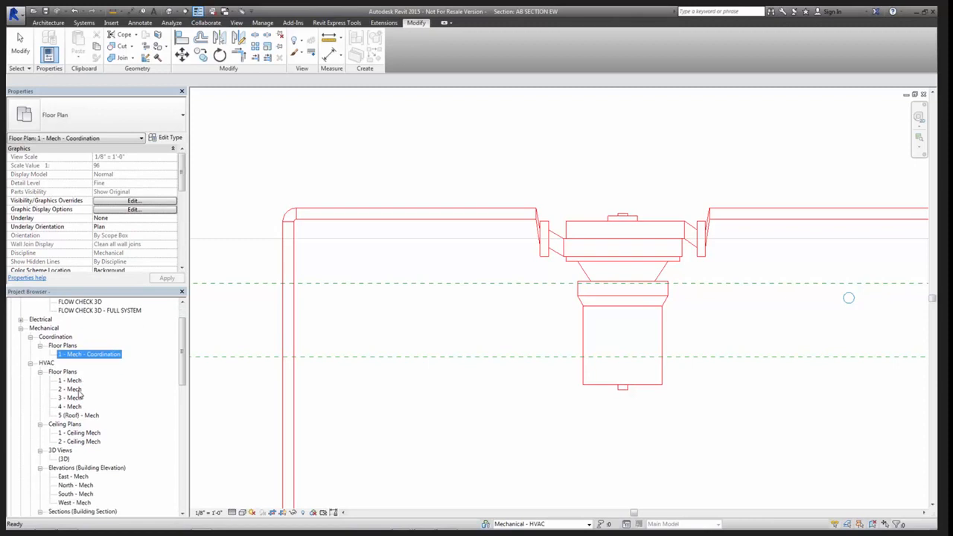
pyautogui.scroll(-3, 78, 394)
pyautogui.doubleClick(83, 484)
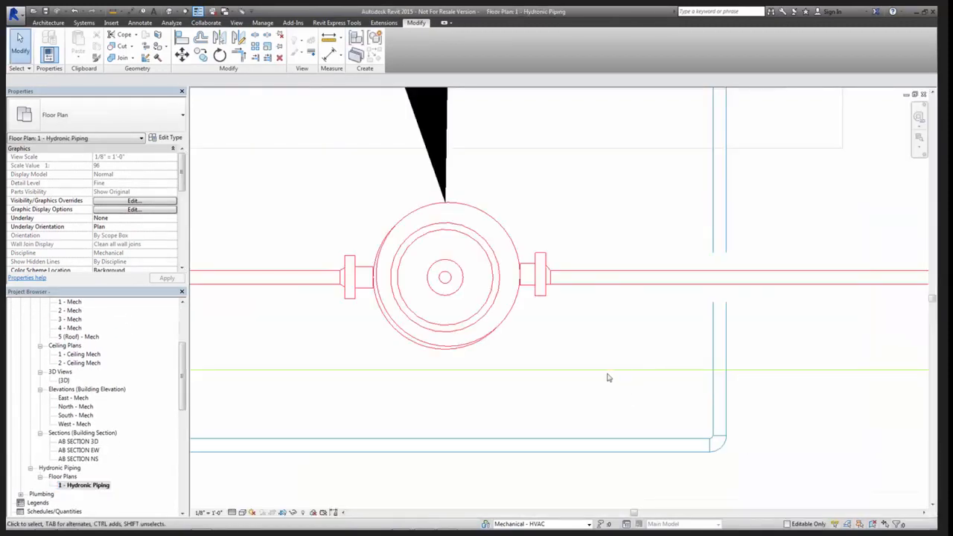
pyautogui.scroll(-2, 605, 374)
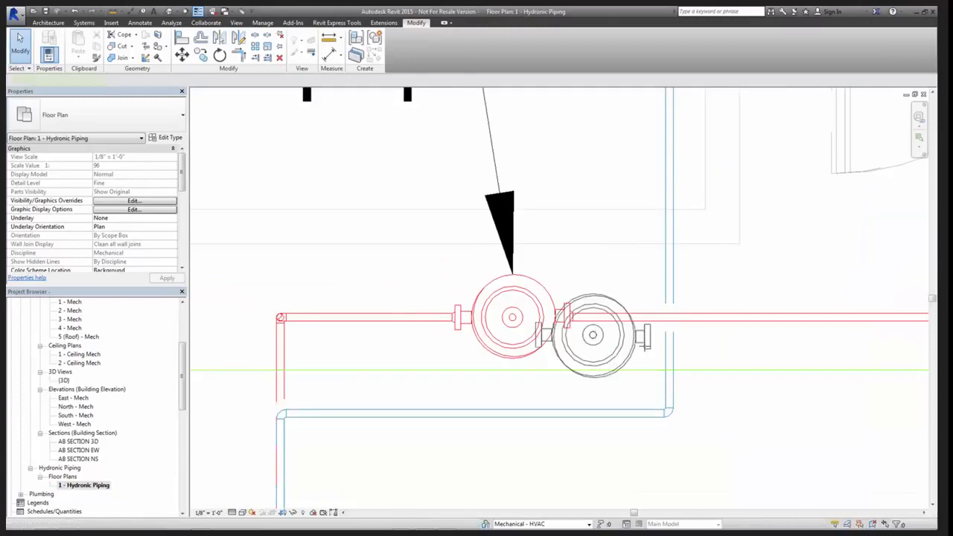
pyautogui.scroll(-2, 594, 335)
pyautogui.moveTo(643, 345); pyautogui.dragTo(422, 336, button='middle')
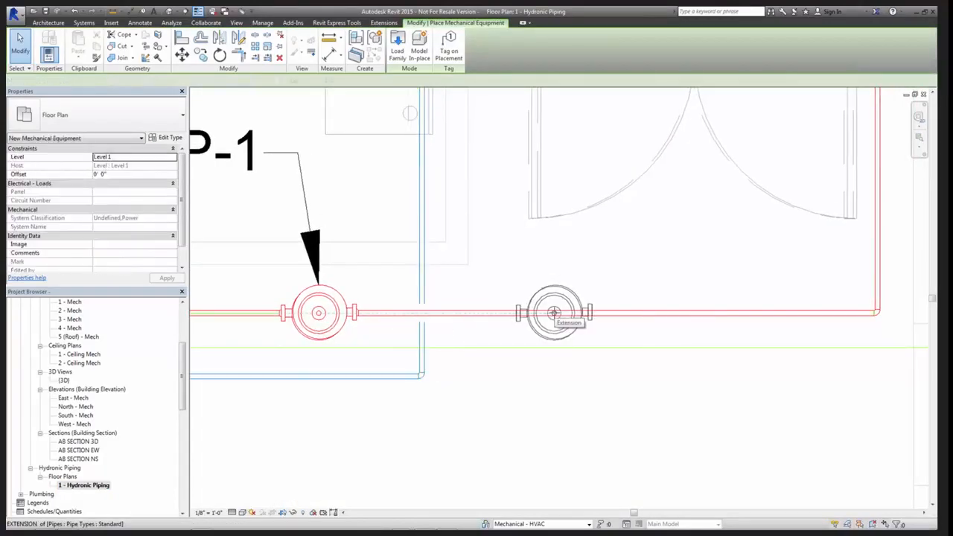
pyautogui.press('Escape')
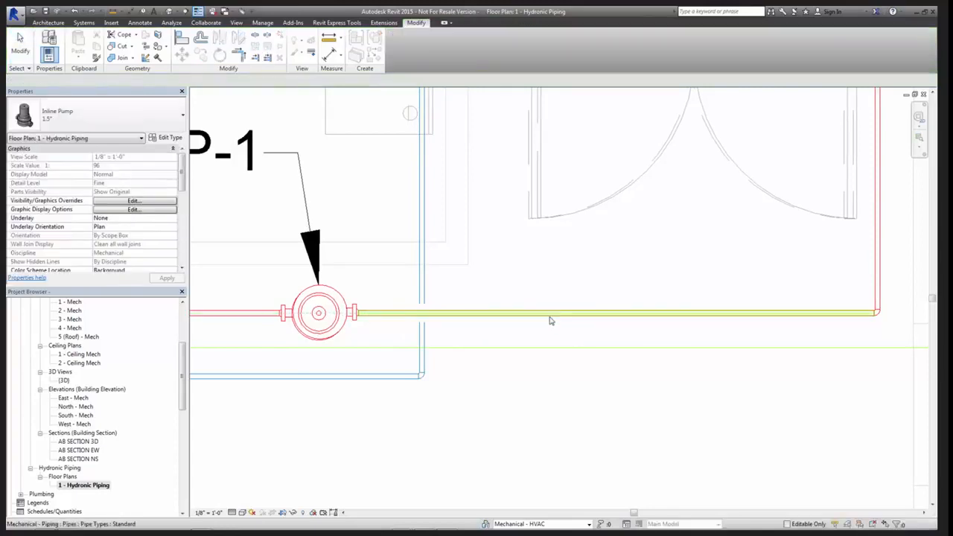
# Tile the 1 - Hydronic Piping plan beside AB SECTION EW, closing FLOW CHECK 3D - FULL SYSTEM and minimizing the Inline Pump family views
pyautogui.press('w')
pyautogui.press('t')
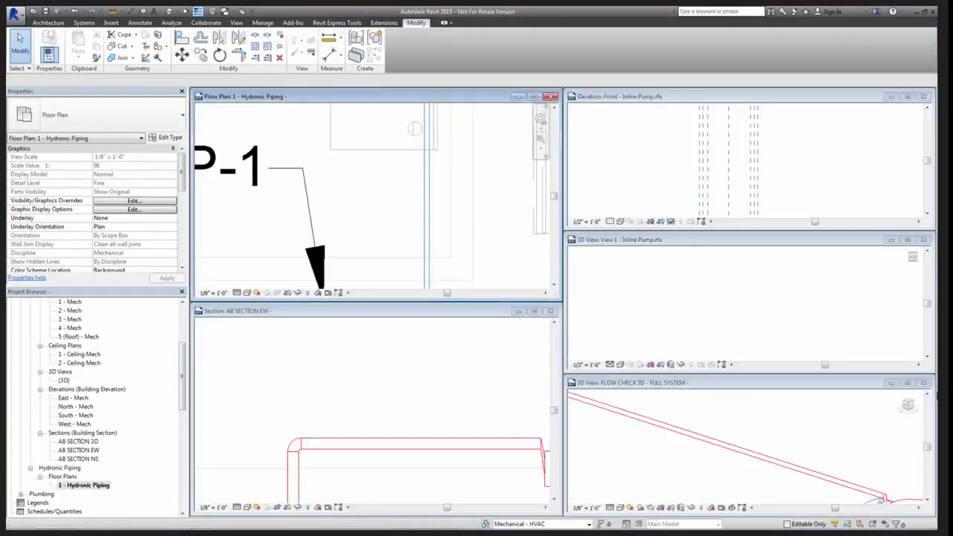
pyautogui.click(923, 383)
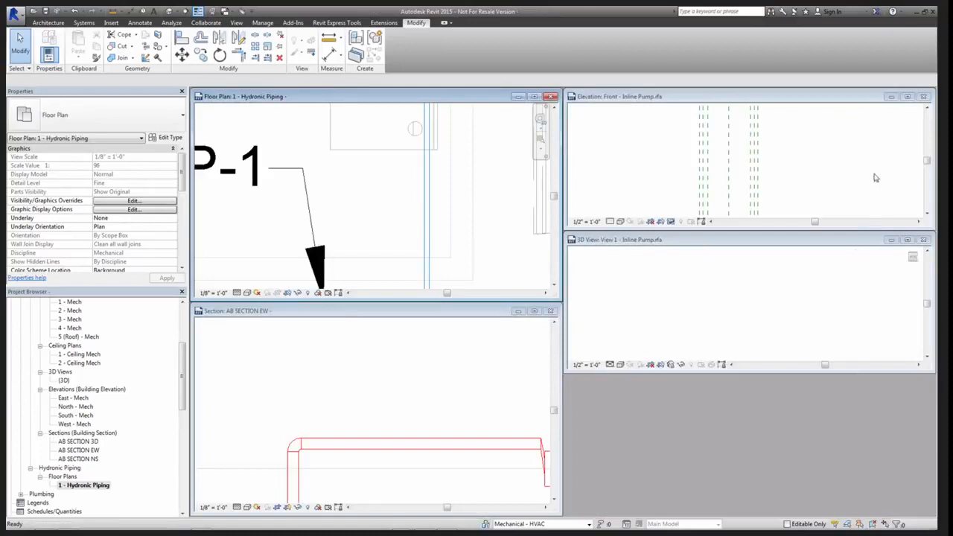
pyautogui.click(885, 242)
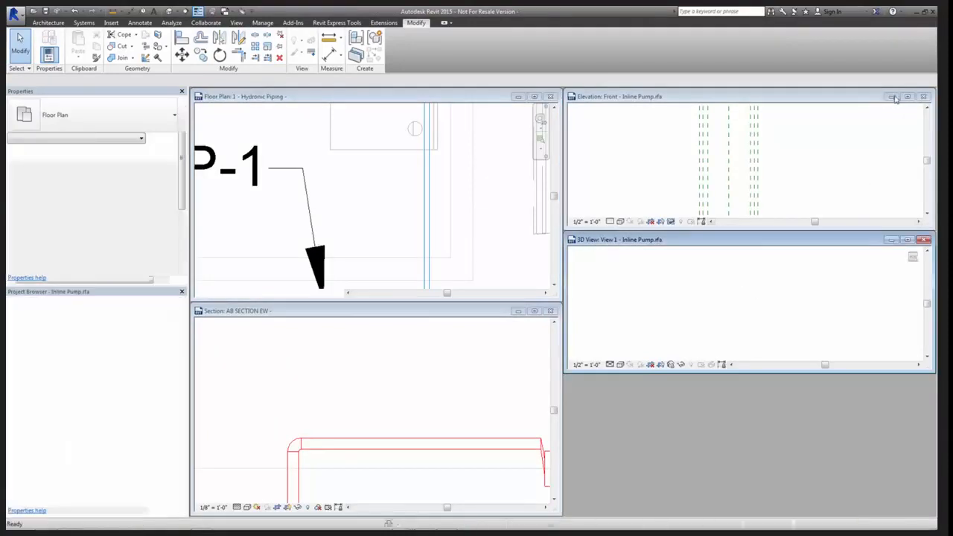
pyautogui.click(924, 240)
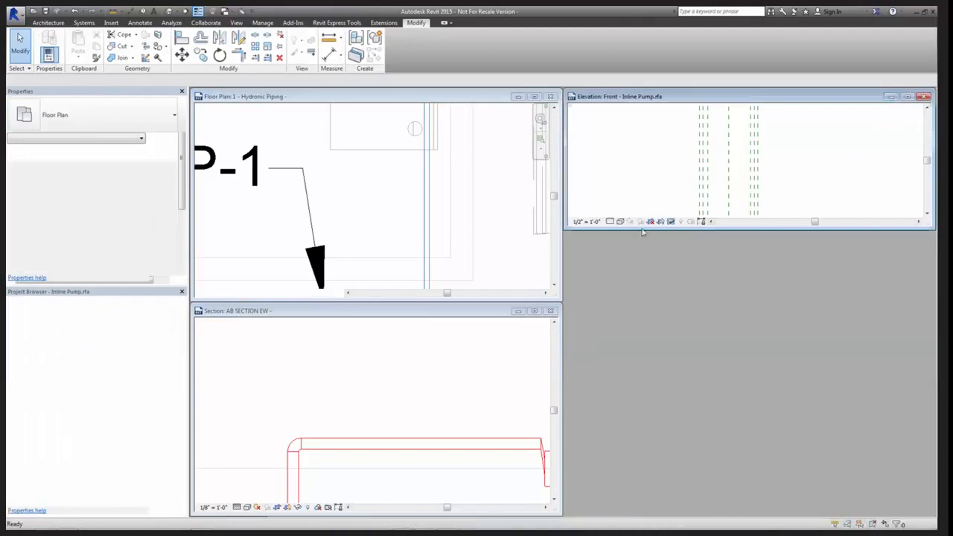
pyautogui.press('w')
pyautogui.press('t')
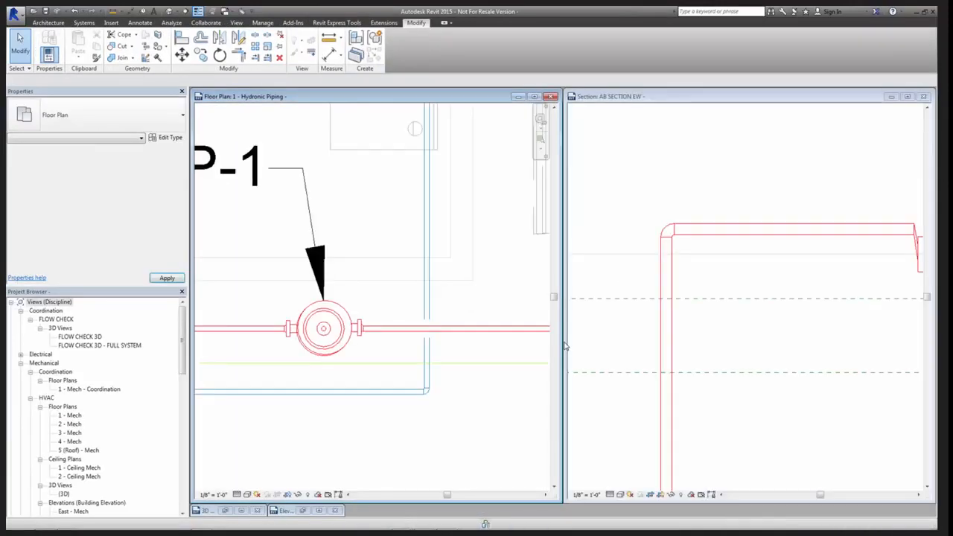
# Place a 1.5" Inline Pump in the plan on the red pipe run to the right of the existing pump
pyautogui.moveTo(457, 394); pyautogui.dragTo(338, 395, button='middle')
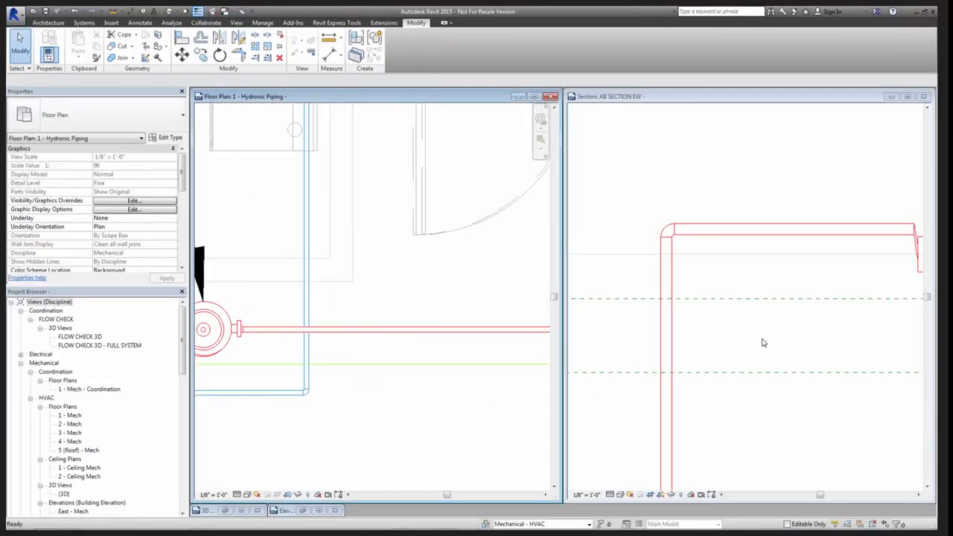
pyautogui.scroll(-4, 763, 343)
pyautogui.moveTo(793, 350); pyautogui.dragTo(557, 358, button='middle')
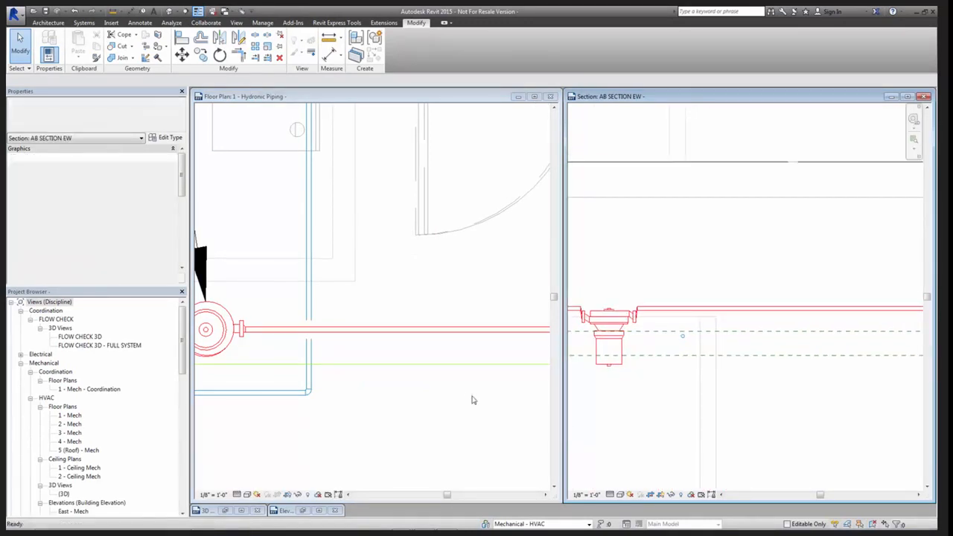
pyautogui.press('m')
pyautogui.press('e')
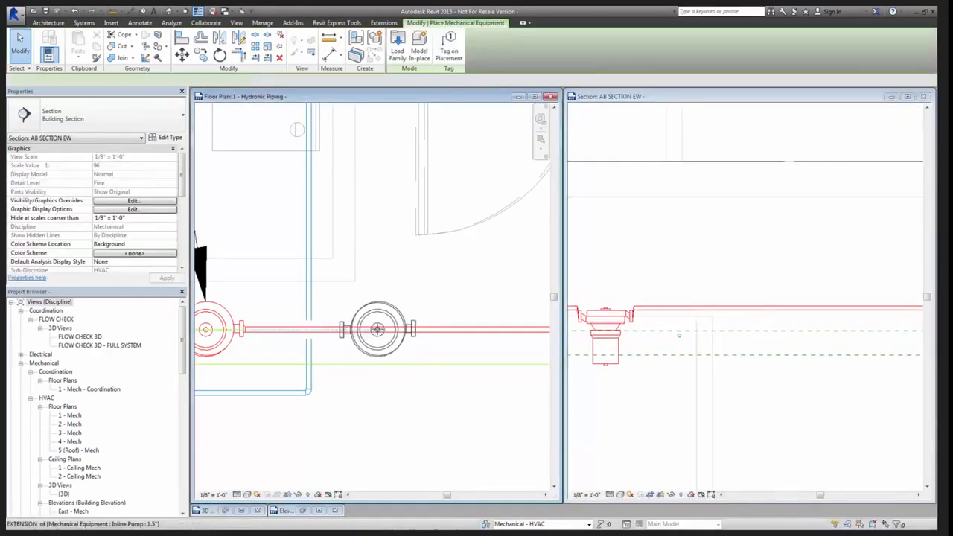
pyautogui.click(379, 329)
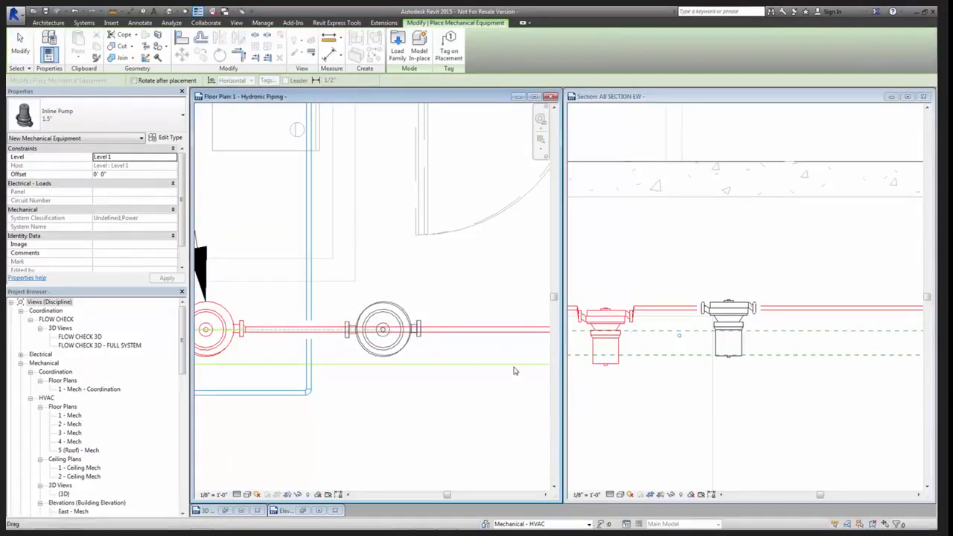
pyautogui.press('Escape')
pyautogui.press('Escape')
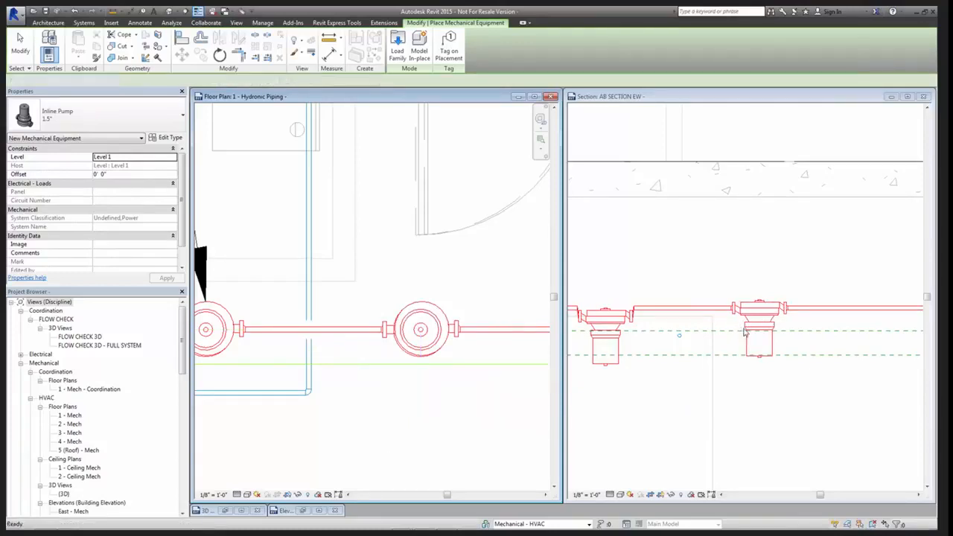
# Examine the new pump's pipe connections in AB SECTION EW
pyautogui.scroll(2, 760, 320)
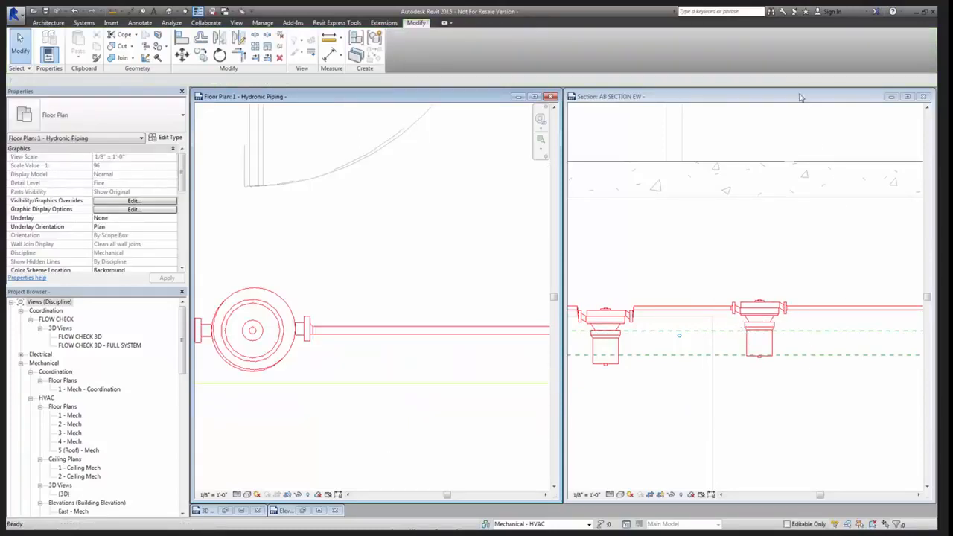
pyautogui.click(760, 372)
pyautogui.scroll(3, 759, 368)
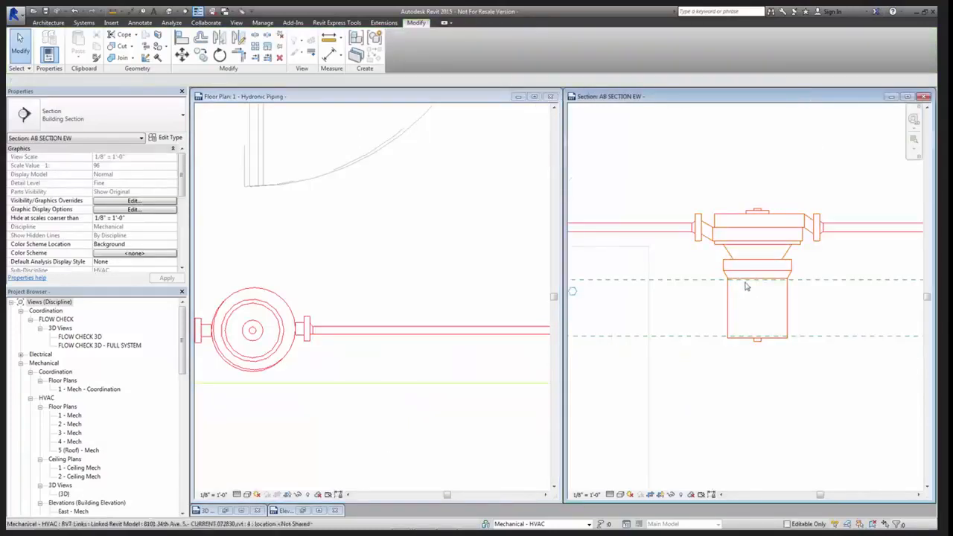
# Compare the pipe connections of the two inline pumps in AB SECTION EW
pyautogui.scroll(-3, 754, 328)
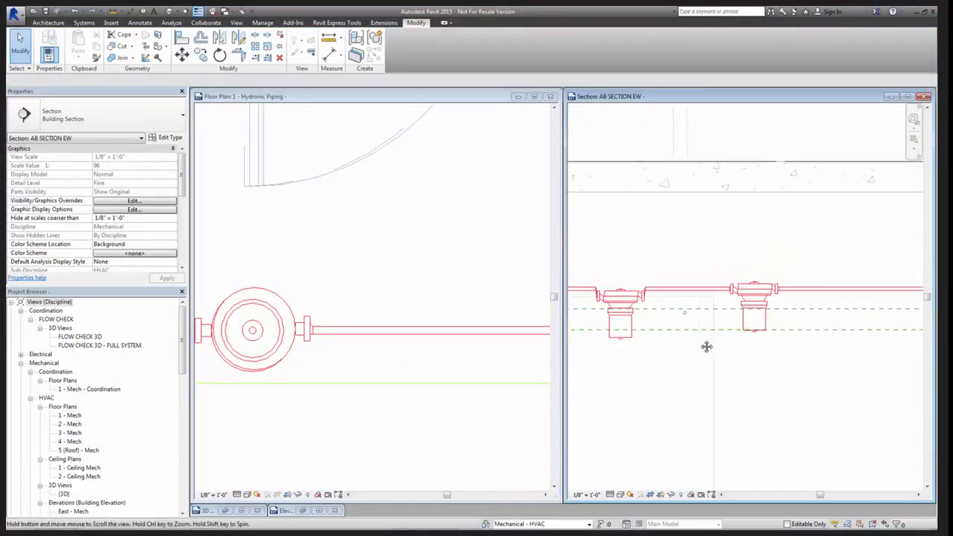
pyautogui.moveTo(707, 346); pyautogui.dragTo(692, 365, button='middle')
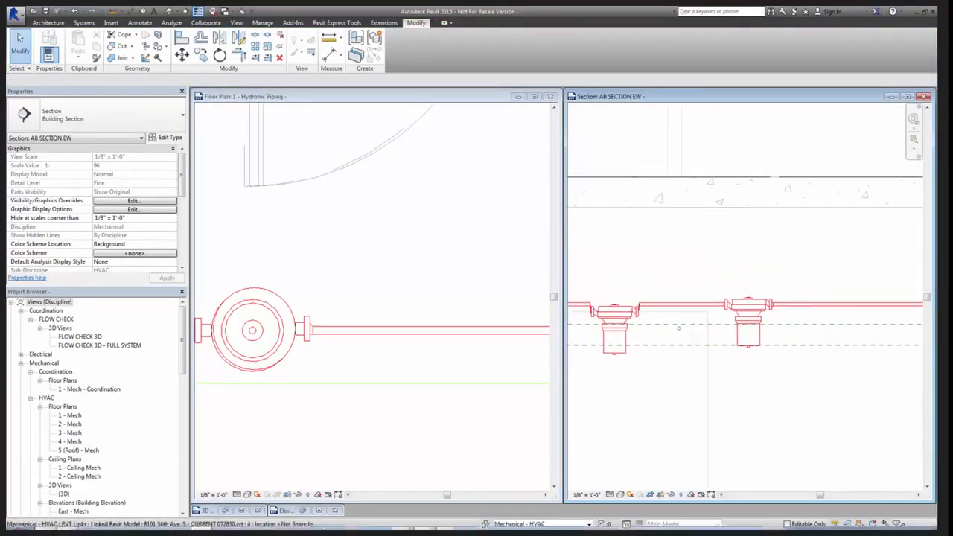
pyautogui.scroll(2, 618, 318)
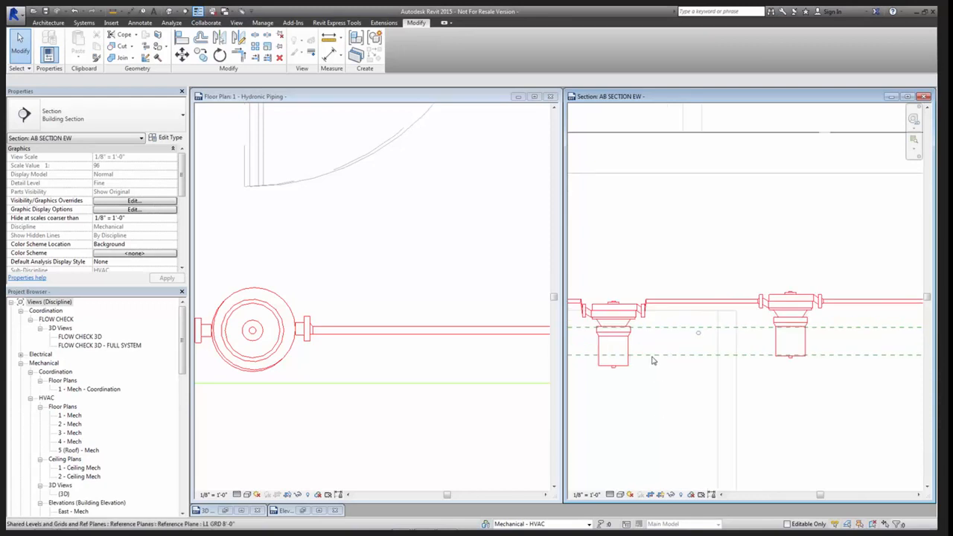
pyautogui.scroll(3, 652, 360)
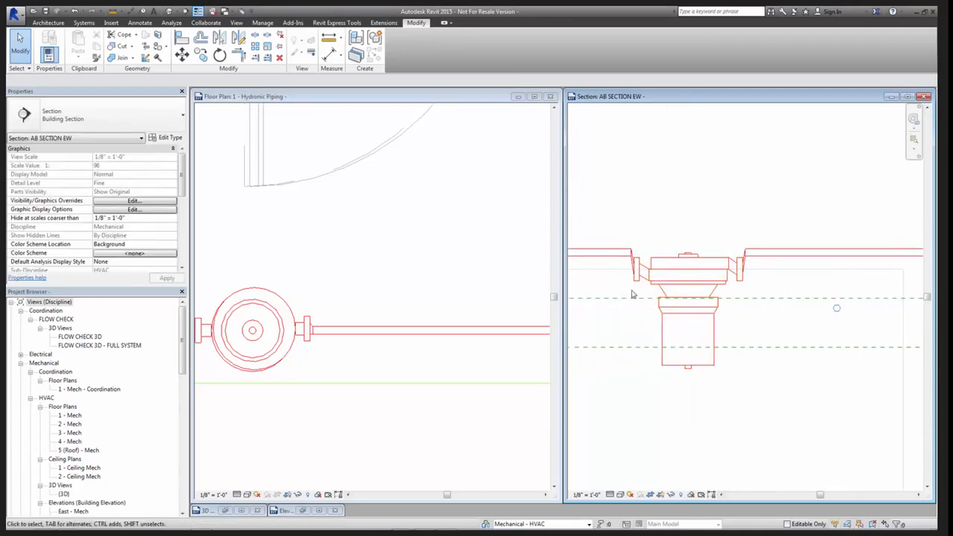
pyautogui.scroll(-2, 752, 328)
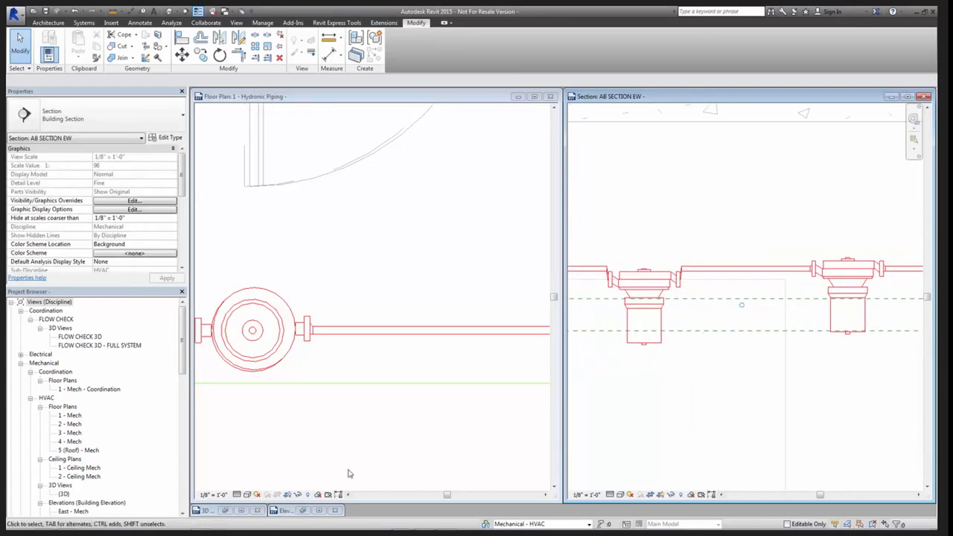
# Reopen the Inline Pump family's Front elevation and examine the pump geometry and reference planes relative to Ref. Level
pyautogui.click(321, 511)
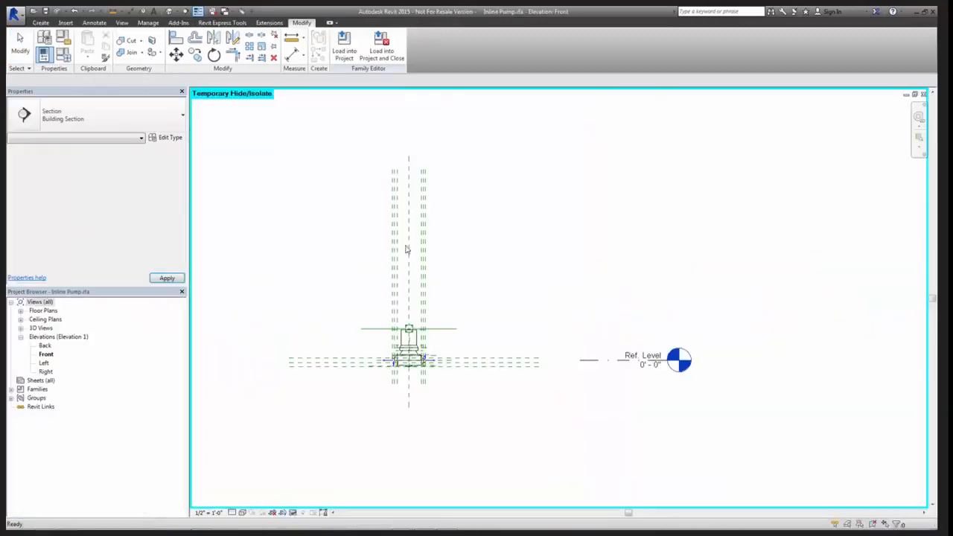
pyautogui.scroll(4, 421, 382)
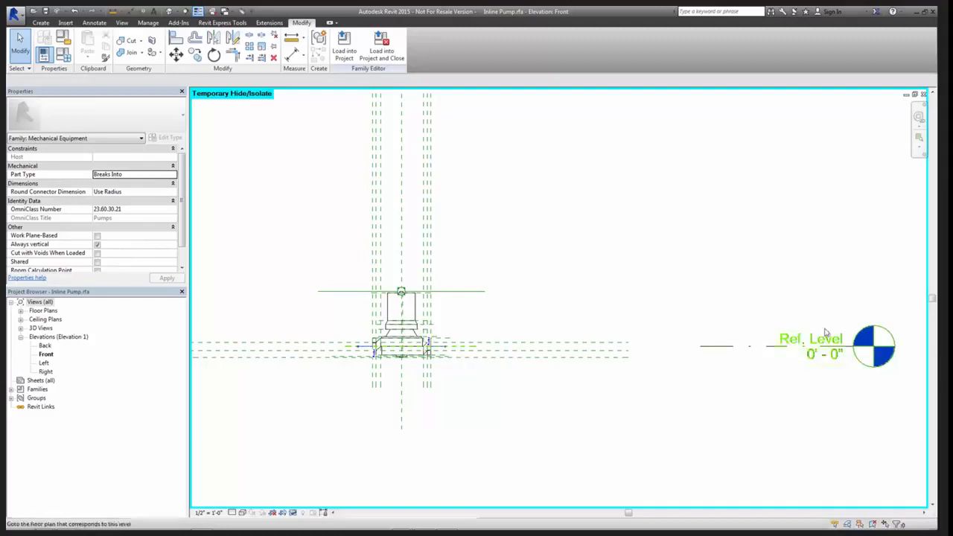
pyautogui.scroll(-3, 714, 385)
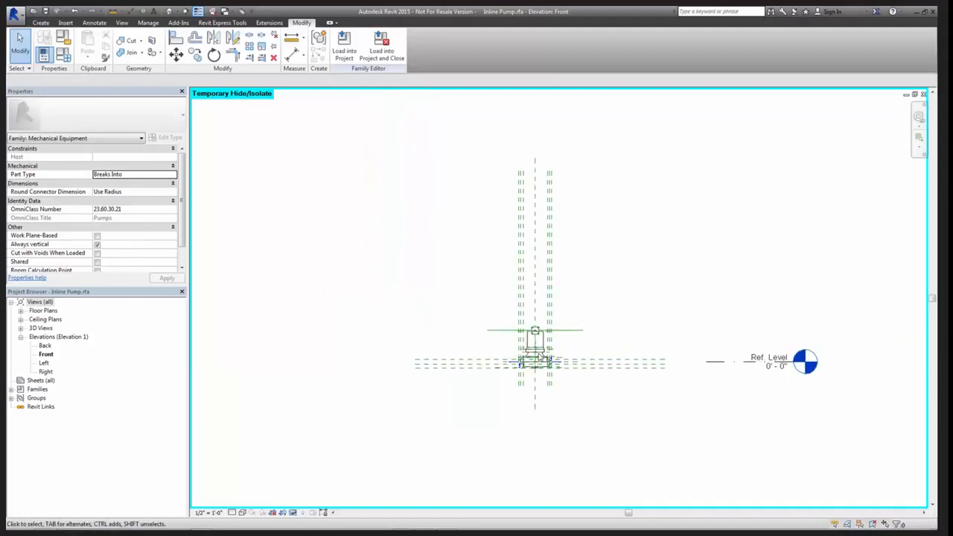
pyautogui.moveTo(380, 135); pyautogui.dragTo(731, 453)
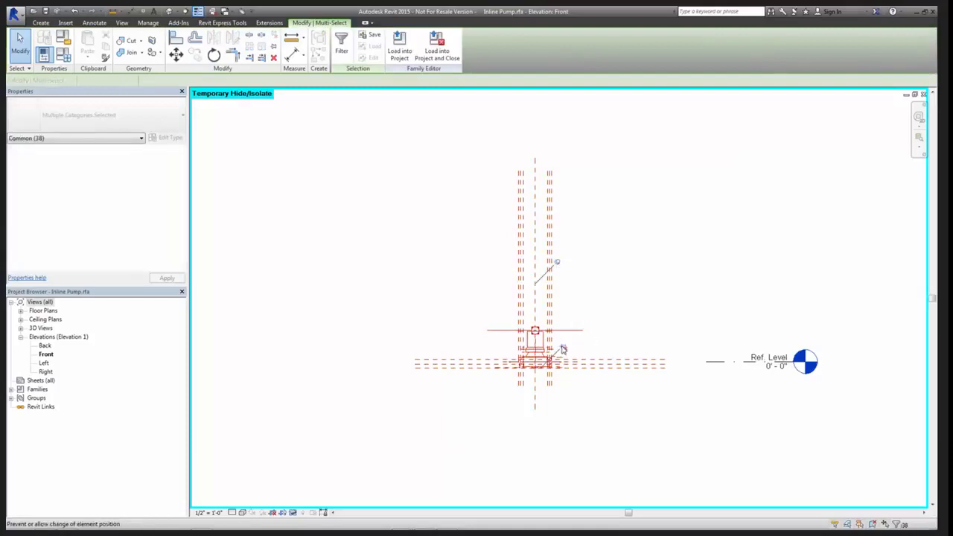
pyautogui.click(620, 435)
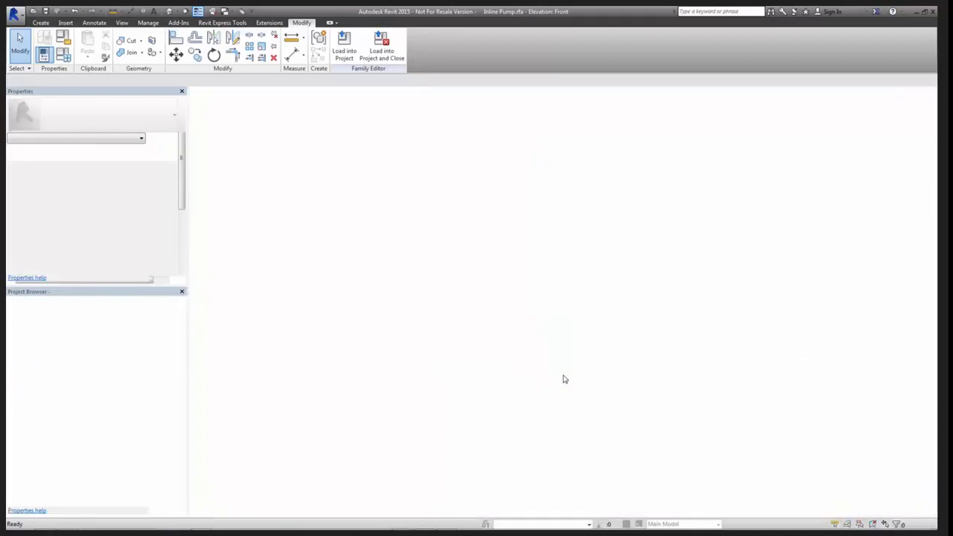
# Return to the 1 - Hydronic Piping plan and inspect how both inline pumps line up with the red pipe run
pyautogui.hotkey('ctrl', 'Tab')
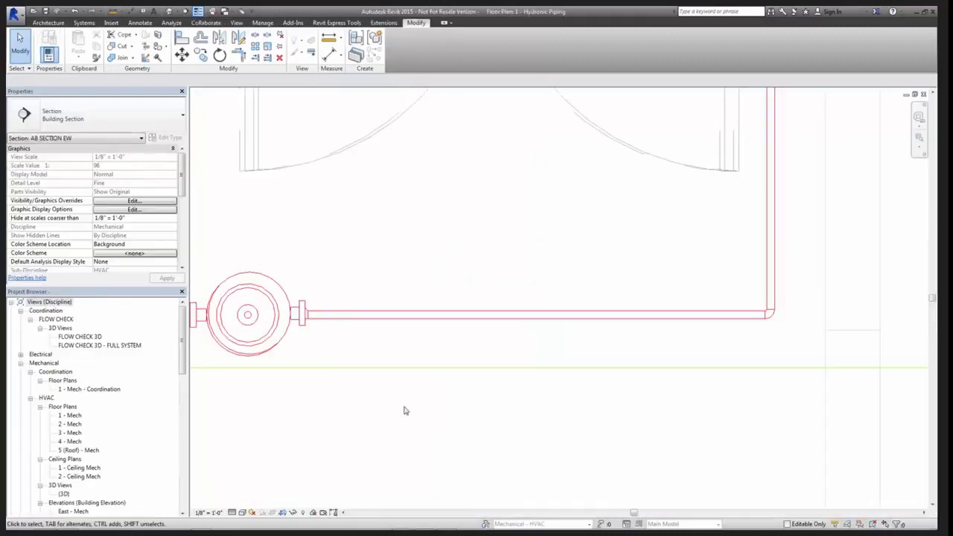
pyautogui.moveTo(498, 408); pyautogui.dragTo(774, 402, button='middle')
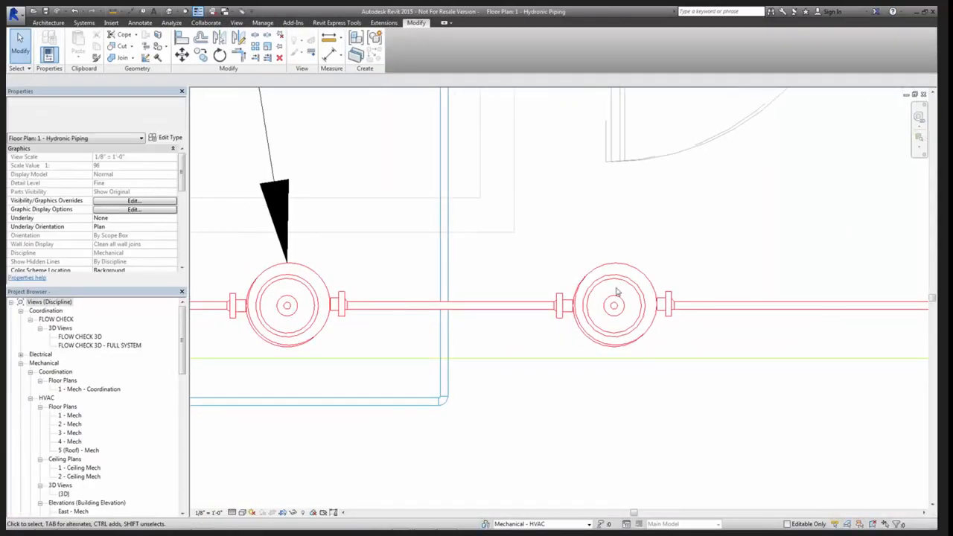
pyautogui.scroll(3, 639, 308)
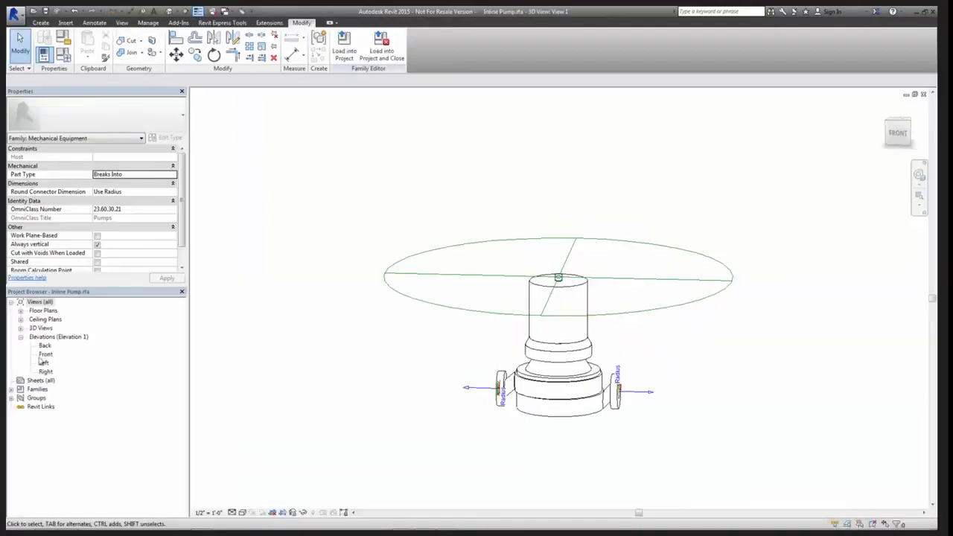
# Open the Ref. Level floor plan in the Inline Pump family
pyautogui.click(21, 311)
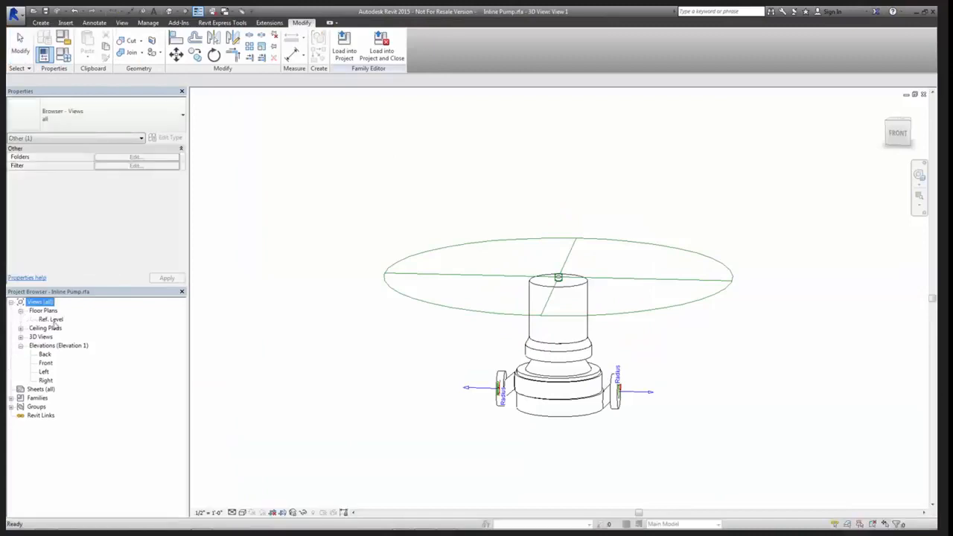
pyautogui.doubleClick(52, 319)
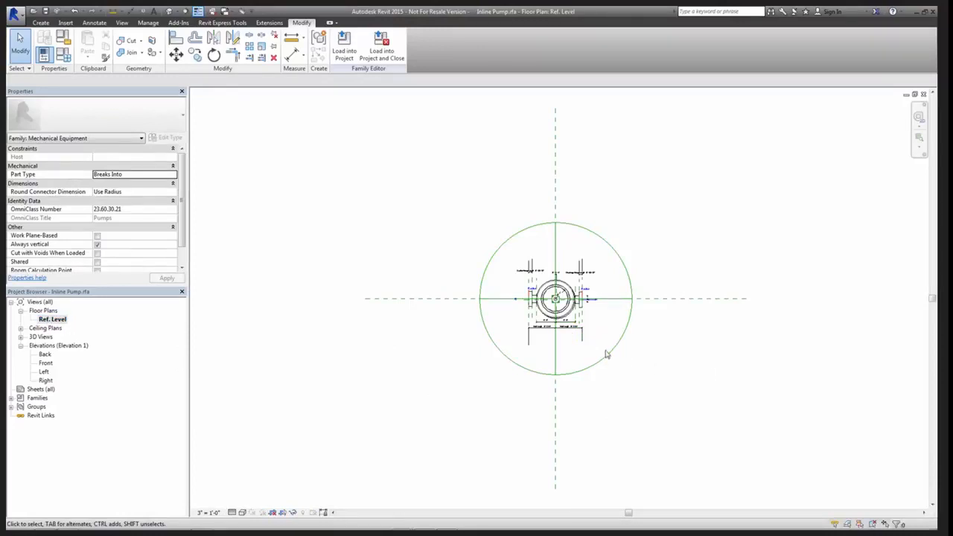
pyautogui.scroll(3, 555, 356)
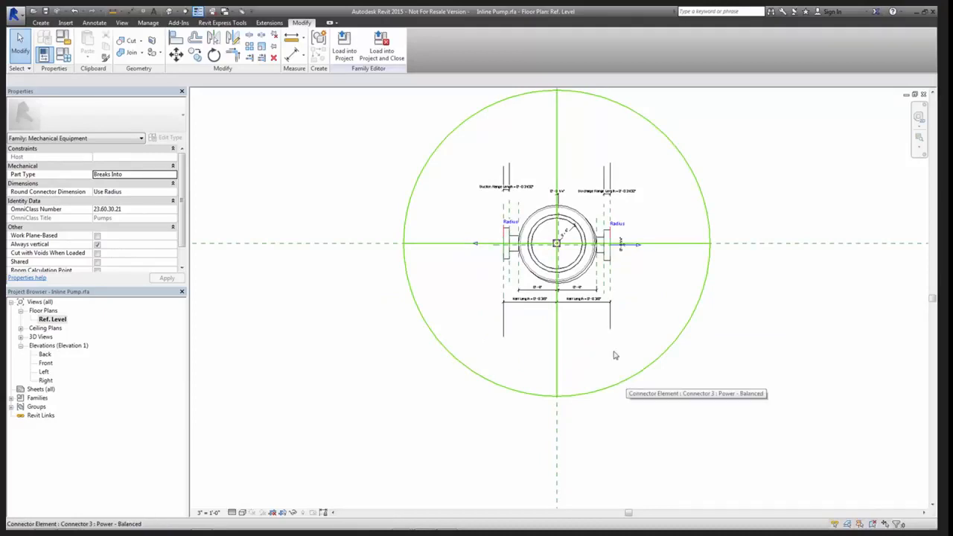
pyautogui.scroll(4, 553, 253)
pyautogui.scroll(2, 553, 251)
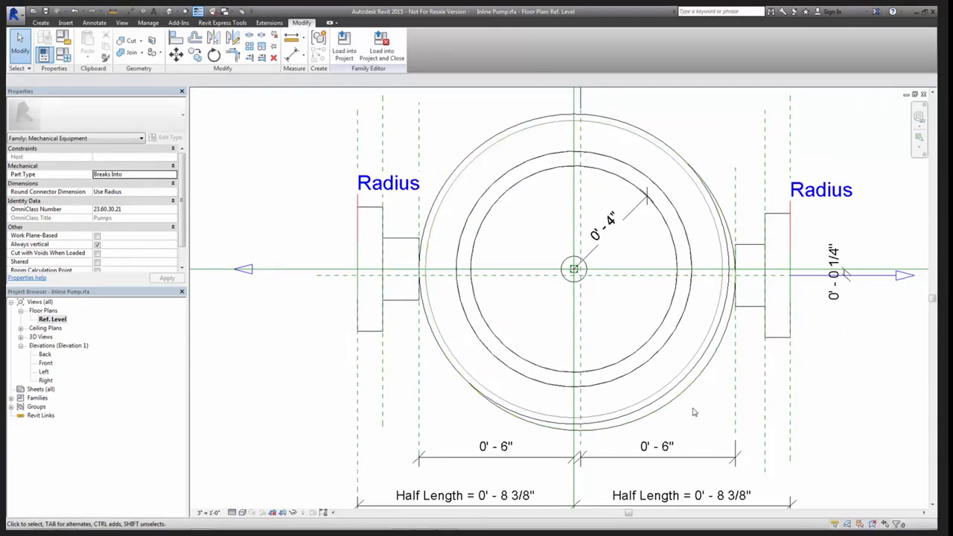
# Examine the pump body's circular extrusions and the small offset dimensions between the centre reference planes
pyautogui.moveTo(442, 245); pyautogui.dragTo(443, 306, button='middle')
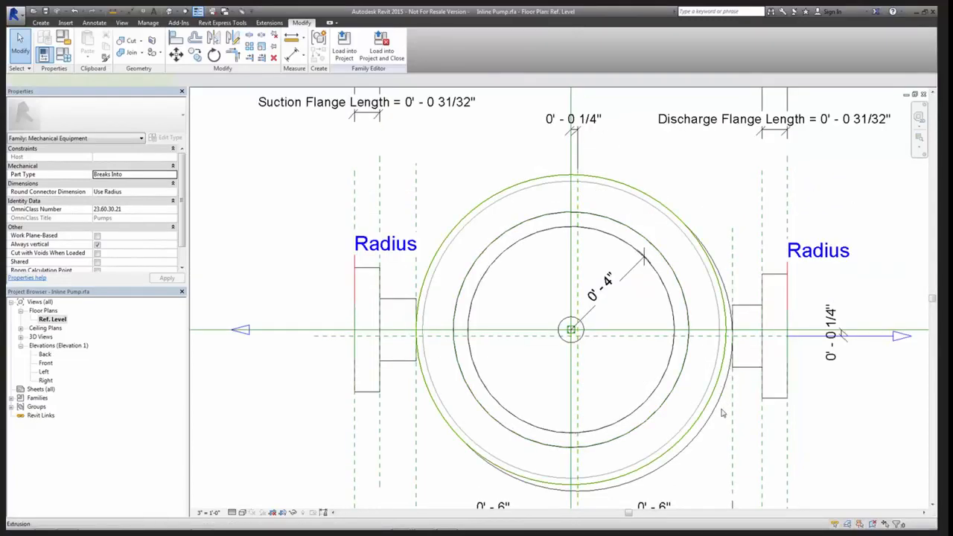
pyautogui.click(722, 413)
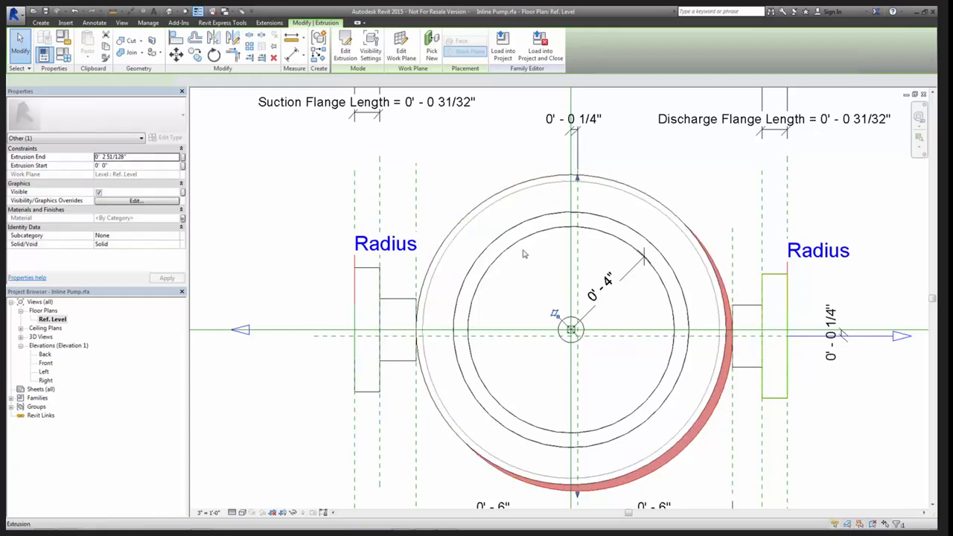
pyautogui.moveTo(562, 241); pyautogui.dragTo(565, 286, button='middle')
pyautogui.click(641, 209)
pyautogui.scroll(-2, 627, 205)
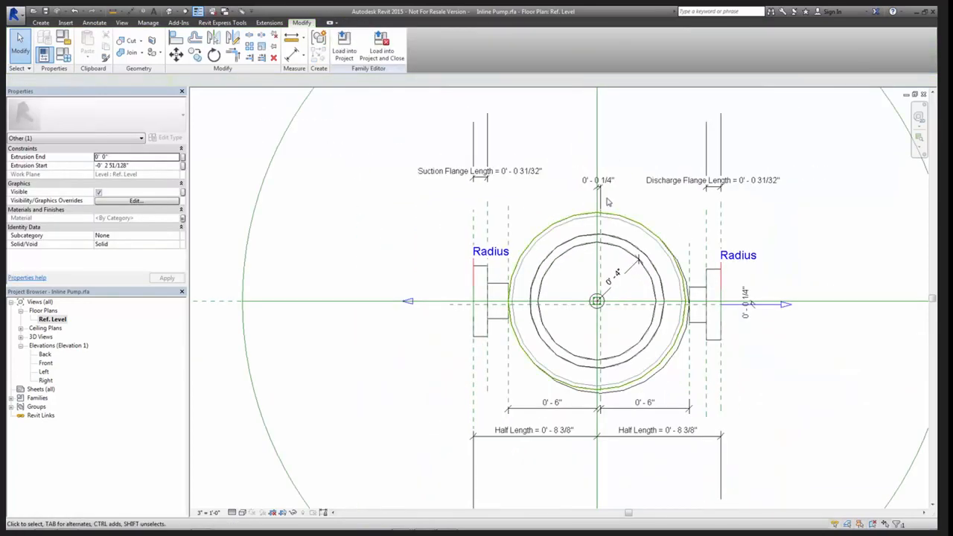
pyautogui.scroll(3, 600, 157)
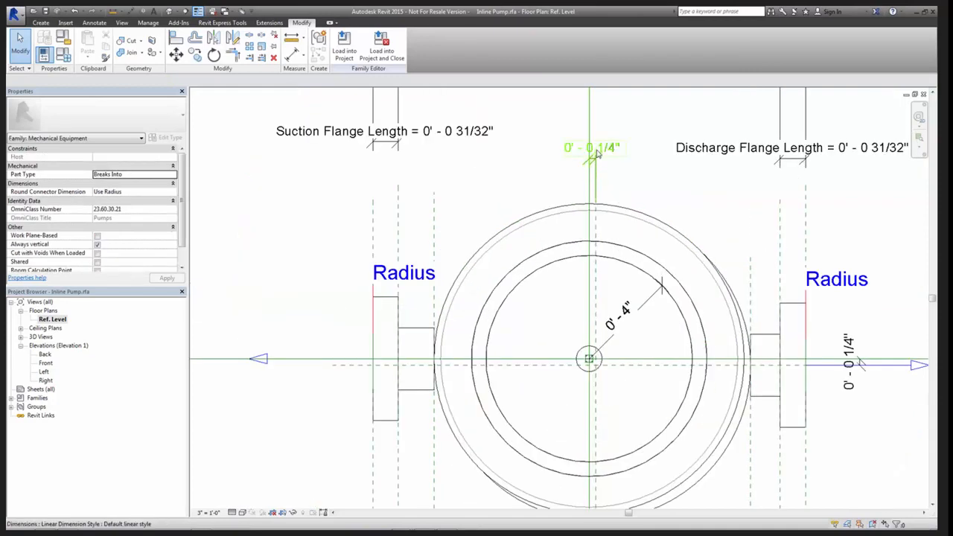
pyautogui.scroll(-2, 598, 152)
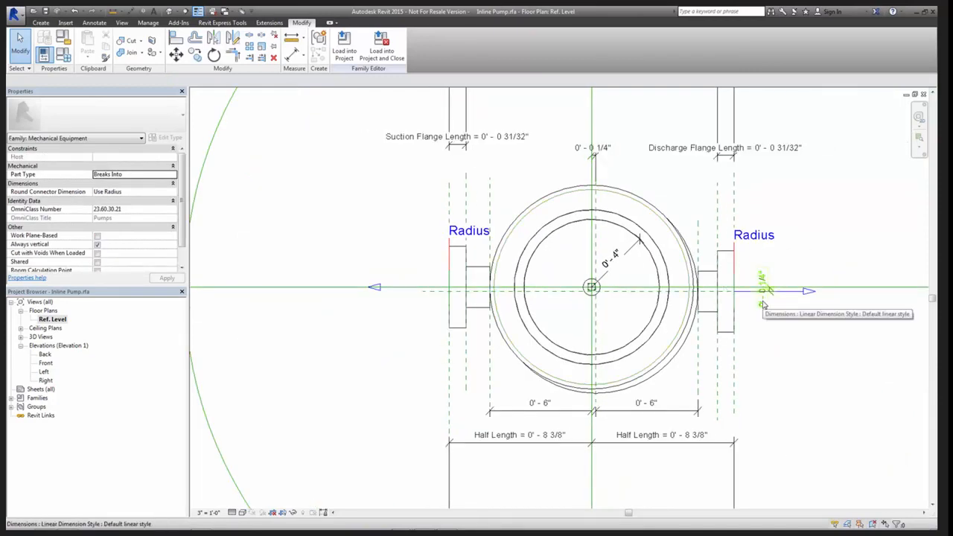
pyautogui.scroll(3, 596, 162)
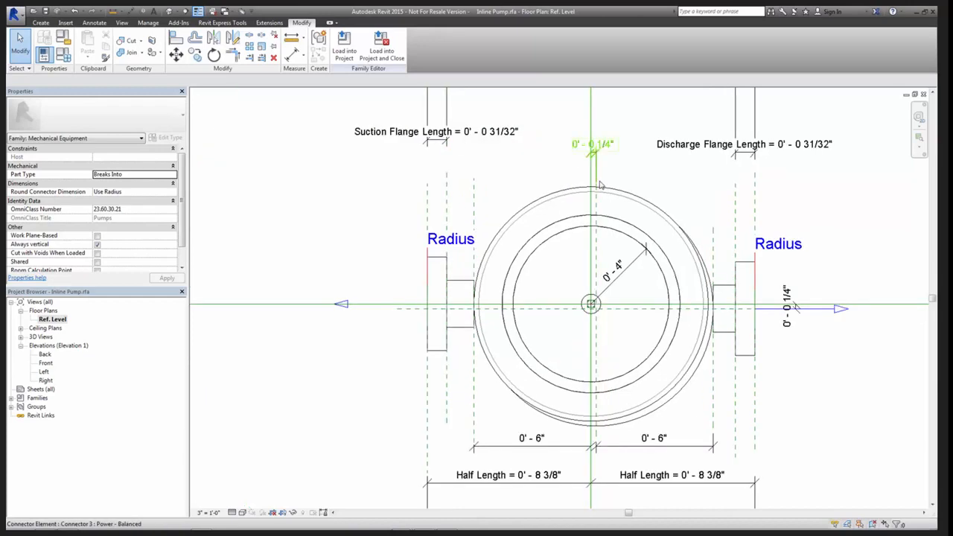
# Set the offset between the secondary vertical reference plane and the pump's vertical centre plane to 0
pyautogui.scroll(2, 596, 161)
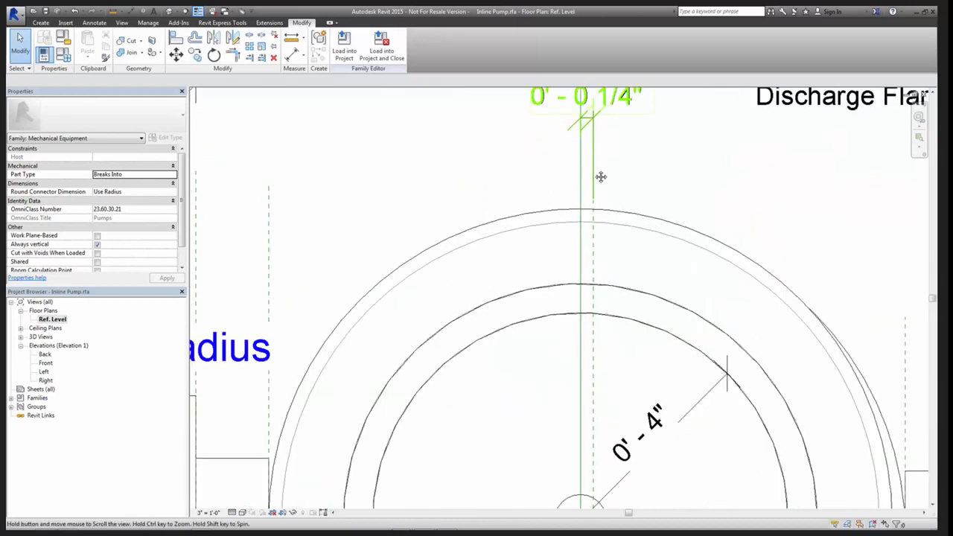
pyautogui.click(607, 257)
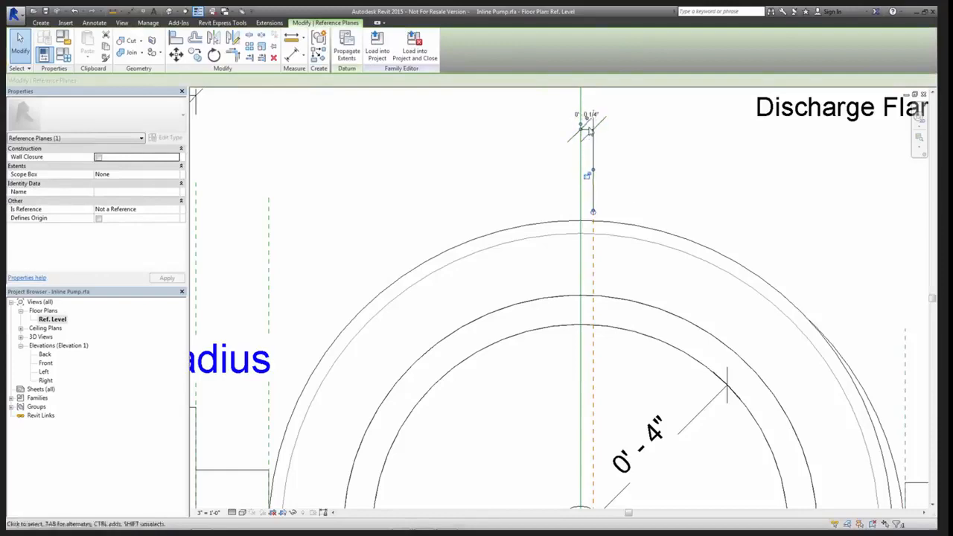
pyautogui.press('Escape')
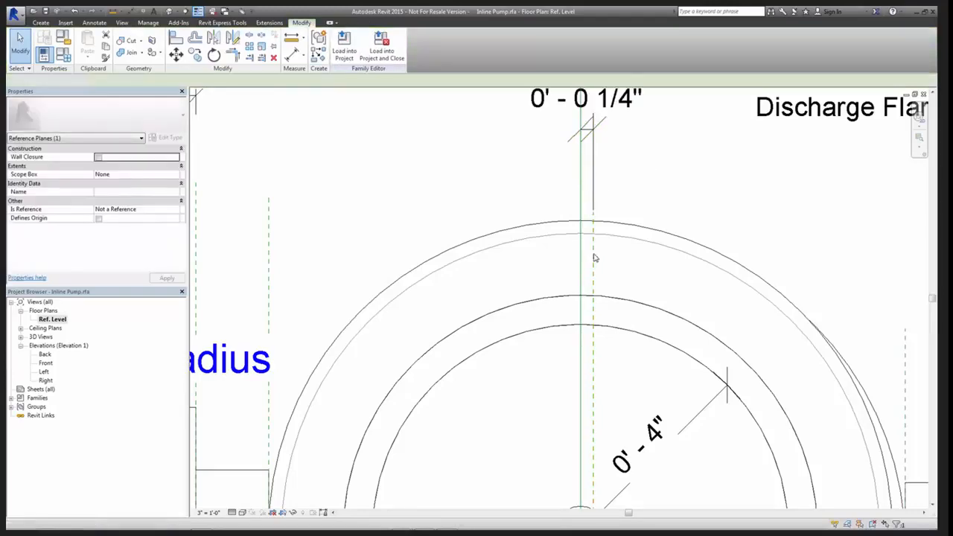
pyautogui.click(593, 257)
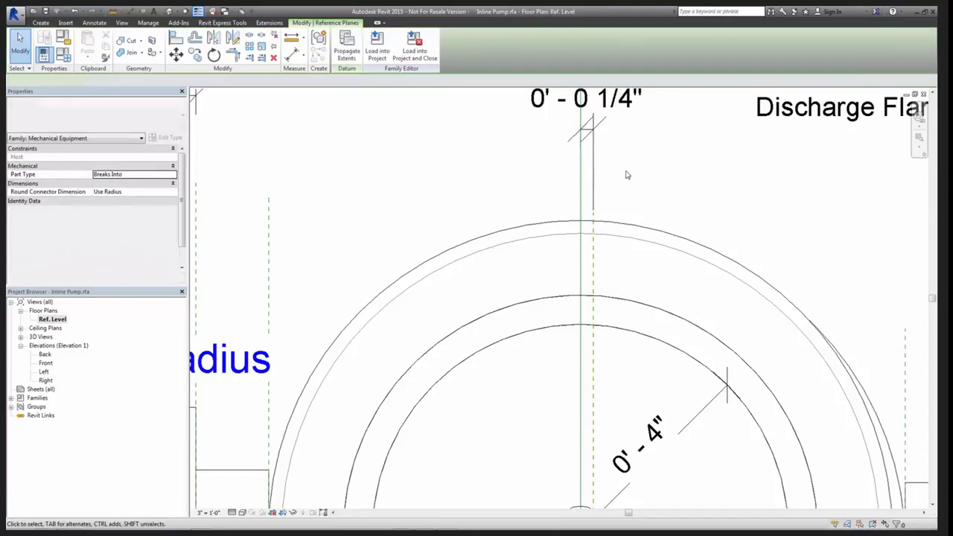
pyautogui.click(578, 143)
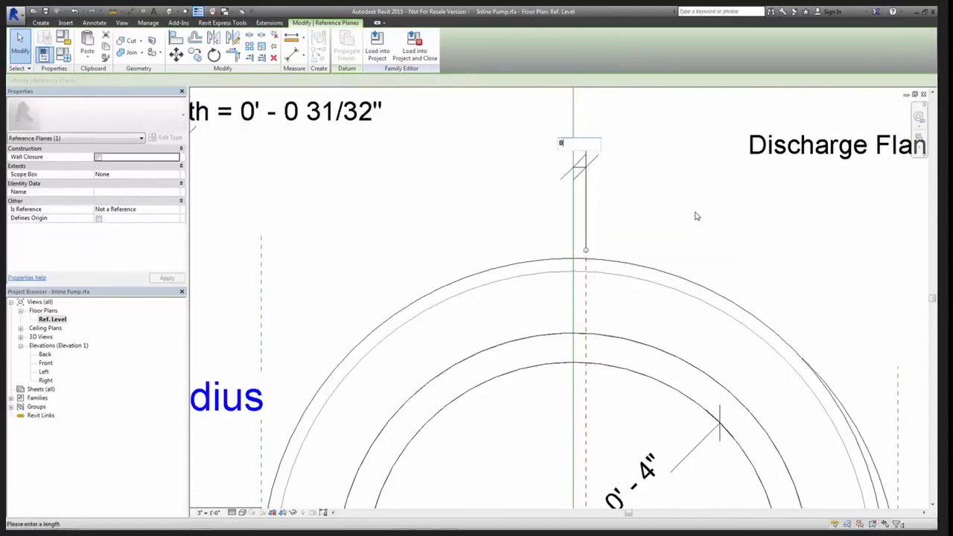
pyautogui.write('0')
pyautogui.press('Return')
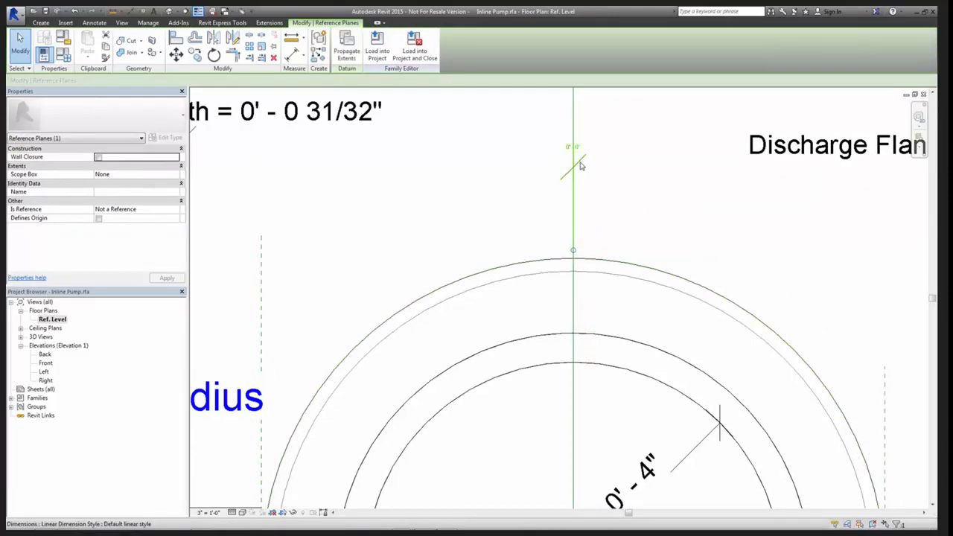
pyautogui.click(591, 209)
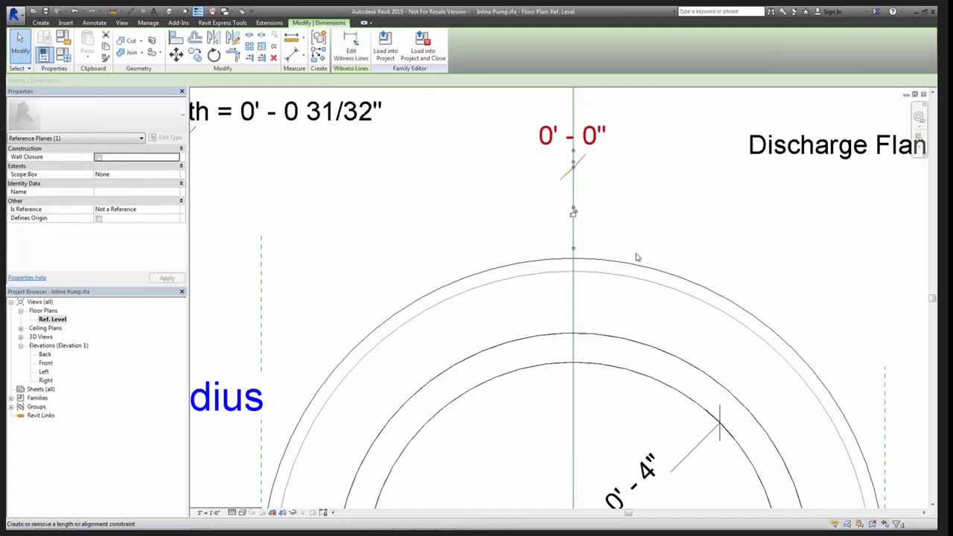
# Set the offset between the secondary horizontal reference plane and the pump's horizontal centre plane to 0 and lock it
pyautogui.scroll(-2, 638, 257)
pyautogui.moveTo(664, 275); pyautogui.dragTo(486, 129, button='middle')
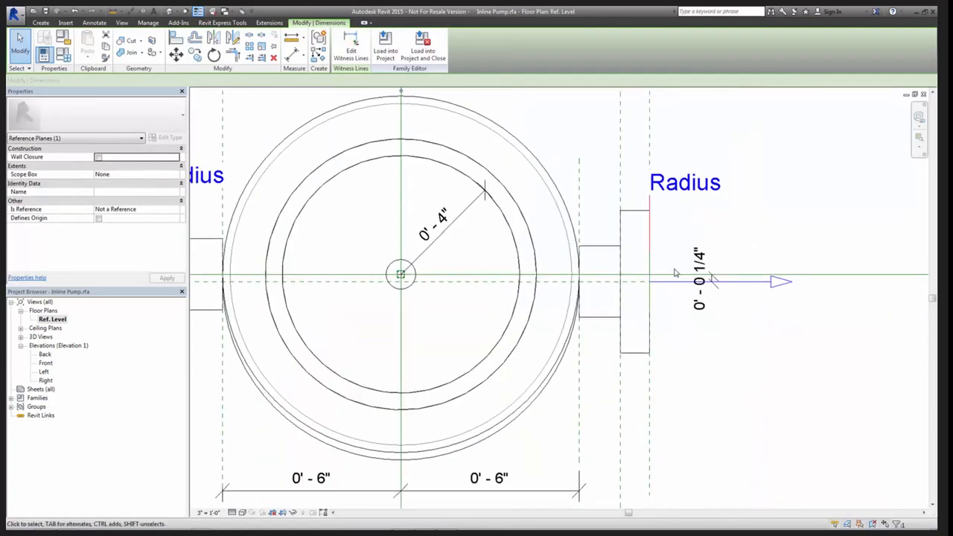
pyautogui.click(597, 291)
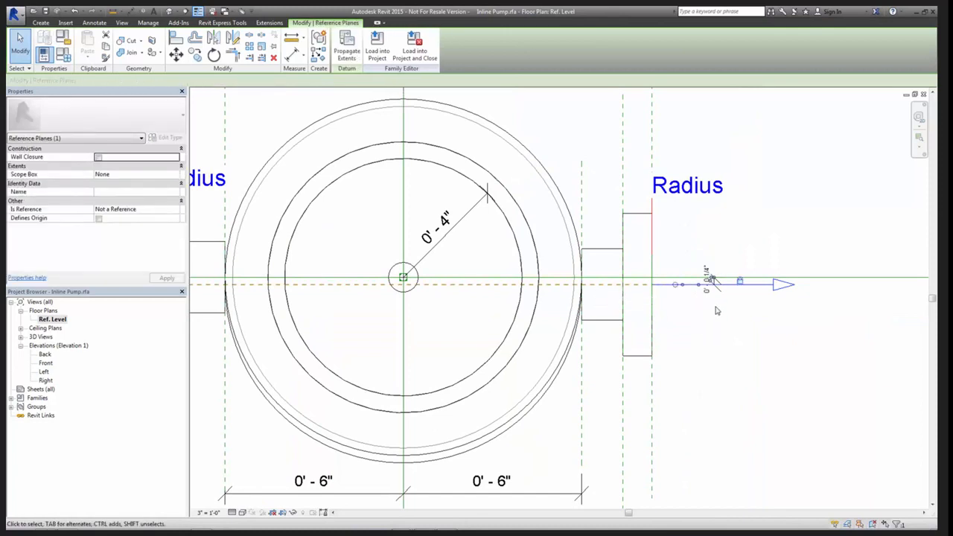
pyautogui.scroll(3, 716, 310)
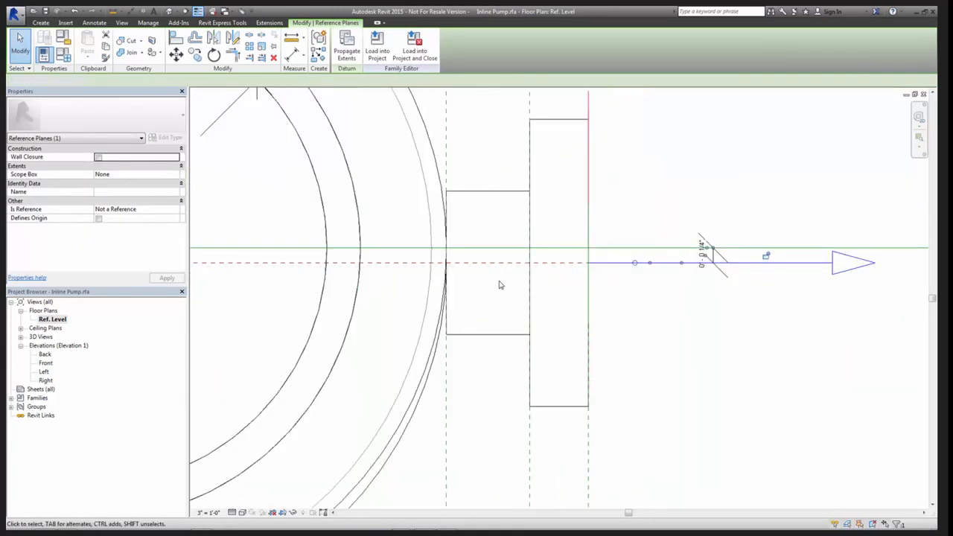
pyautogui.click(499, 283)
pyautogui.click(492, 263)
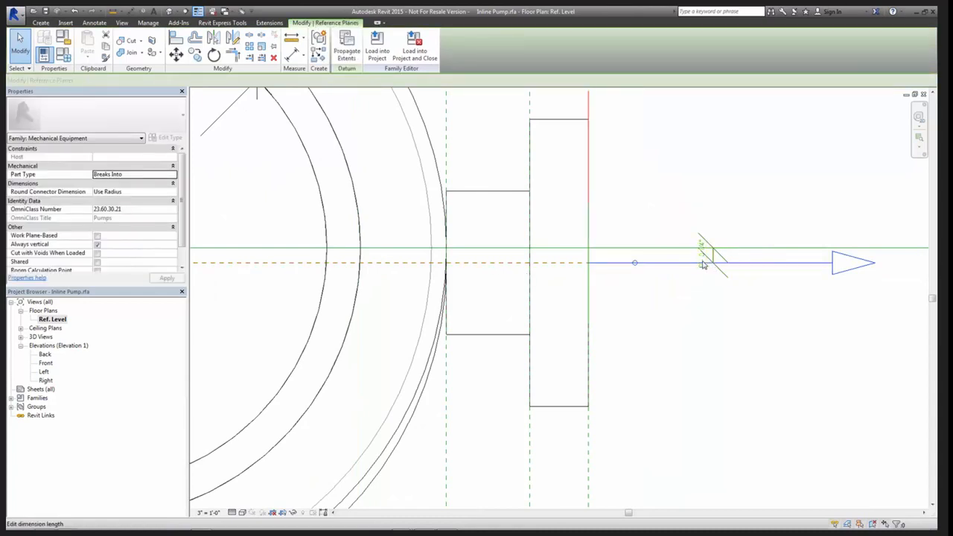
pyautogui.click(703, 262)
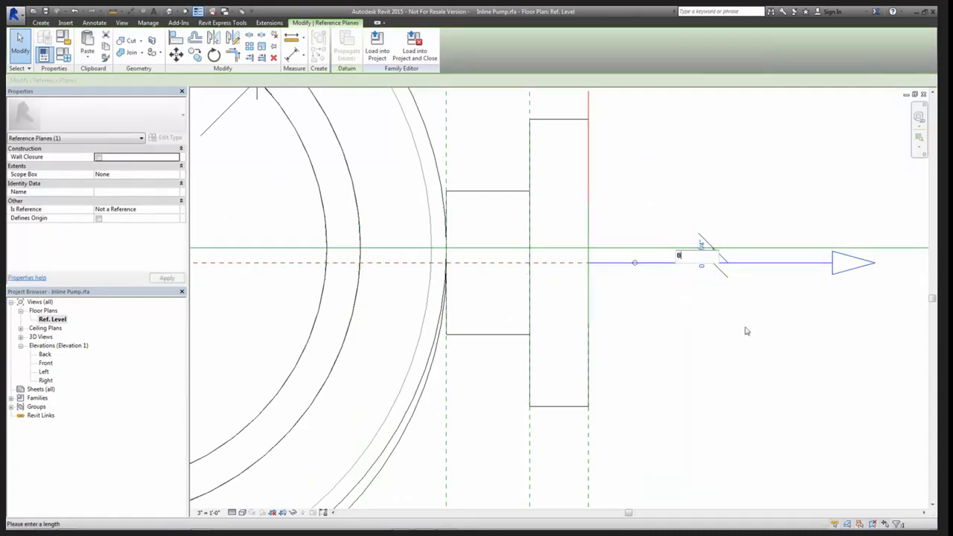
pyautogui.write('0')
pyautogui.press('Return')
pyautogui.click(711, 247)
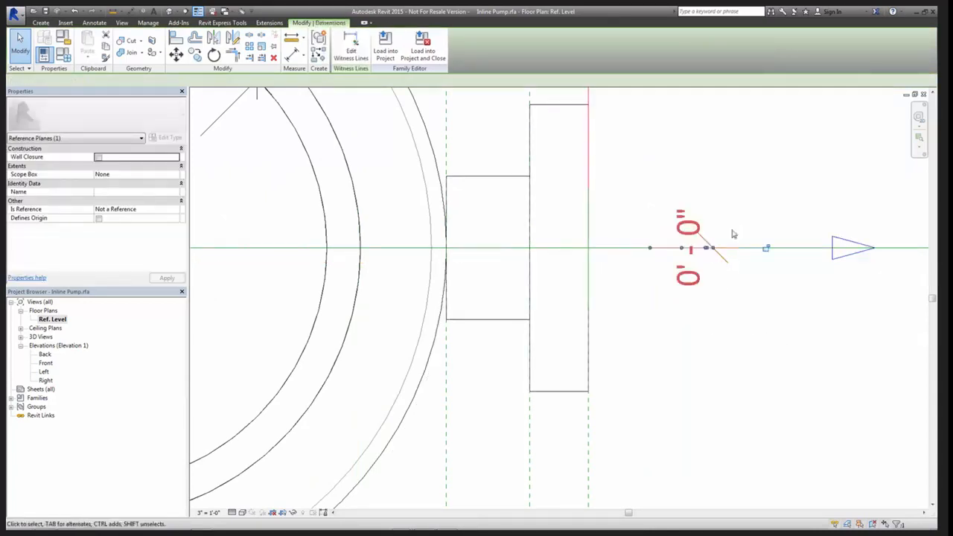
pyautogui.click(741, 313)
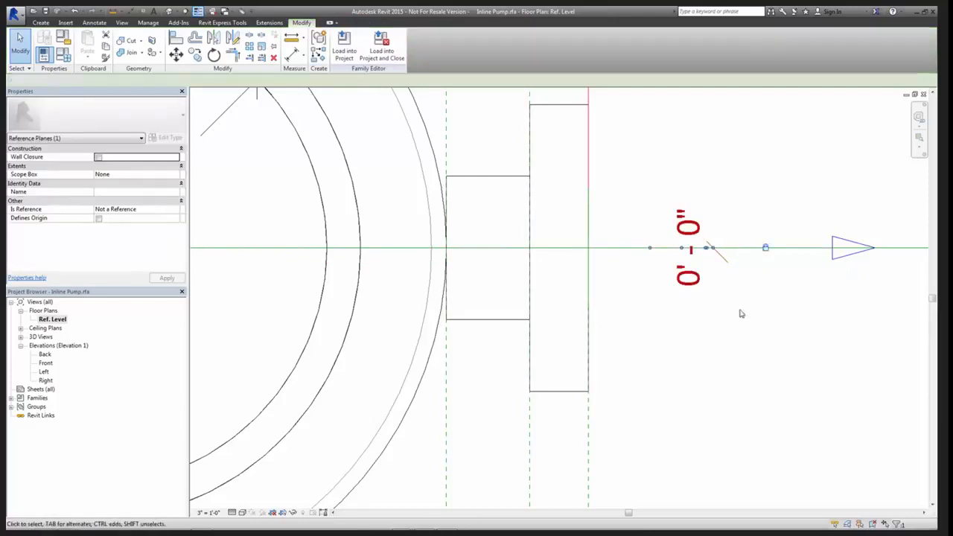
# Load the corrected Inline Pump family into the project
pyautogui.scroll(-2, 631, 339)
pyautogui.scroll(-2, 635, 343)
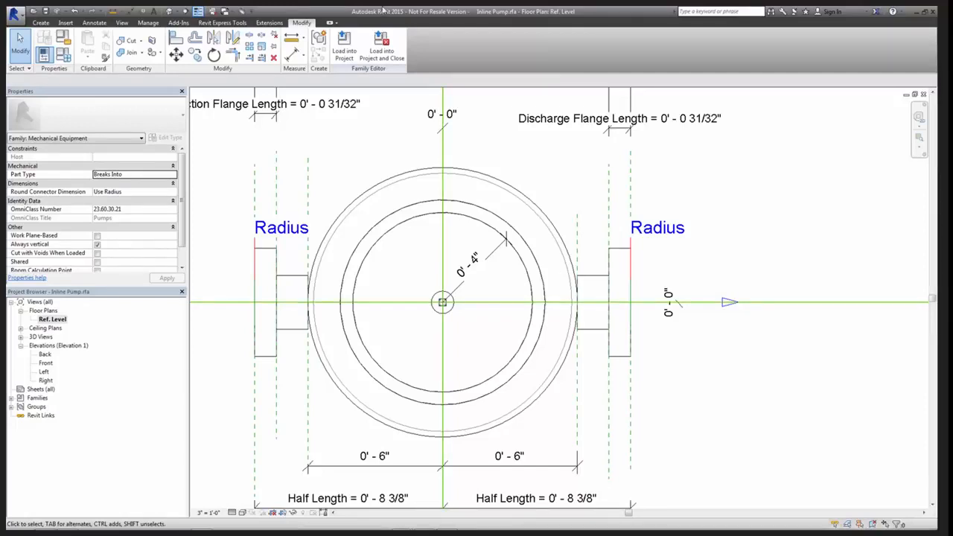
pyautogui.click(344, 46)
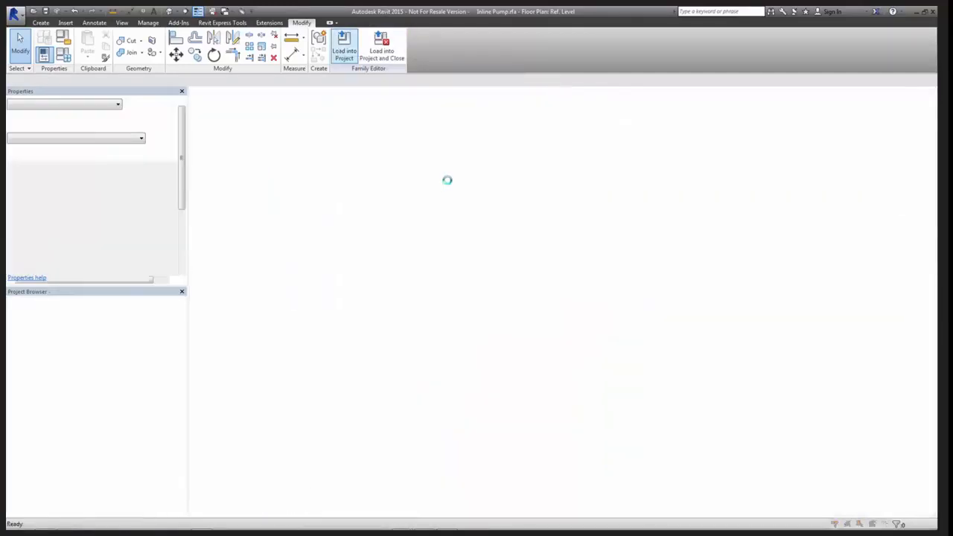
pyautogui.click(500, 247)
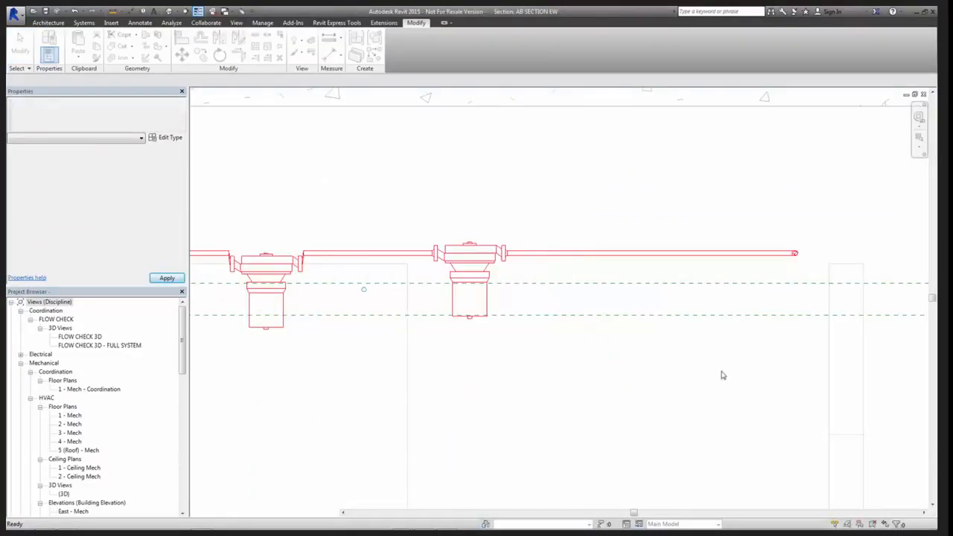
# Minimise the family's Ref. Level view and tile AB SECTION EW and 1 - Hydronic Piping side by side
pyautogui.press('w')
pyautogui.press('t')
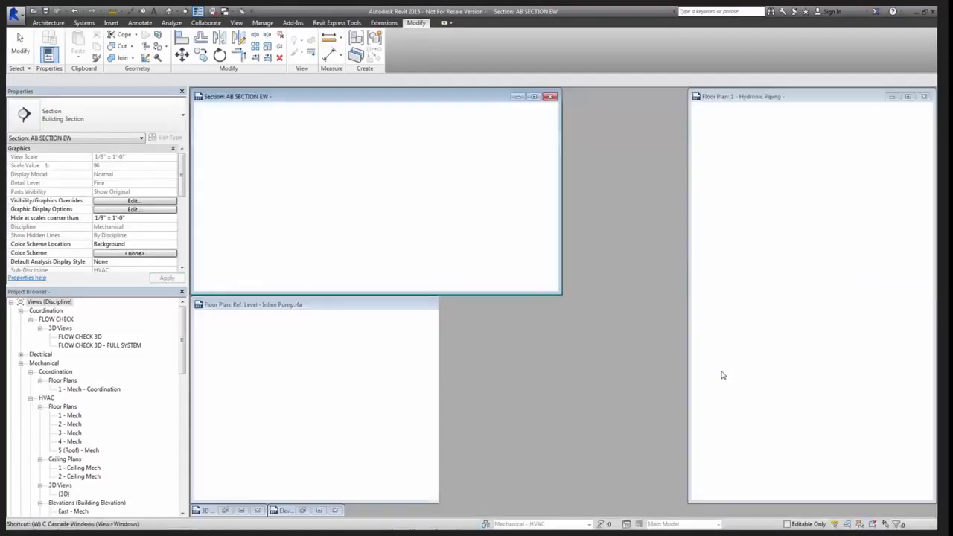
pyautogui.click(524, 310)
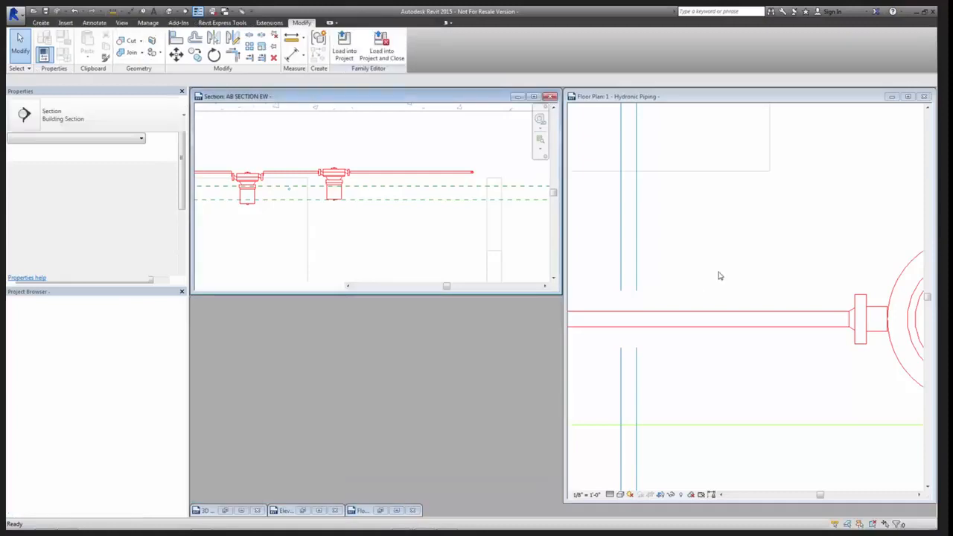
pyautogui.press('w')
pyautogui.press('t')
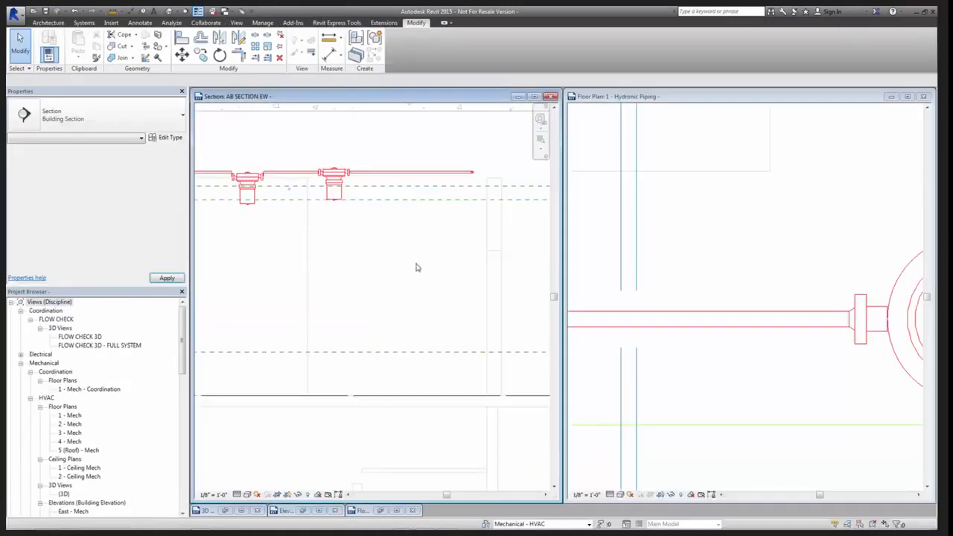
# Place another 1.5" Inline Pump in line on the red pipe run in the 1 - Hydronic Piping plan
pyautogui.moveTo(770, 365); pyautogui.dragTo(570, 347, button='middle')
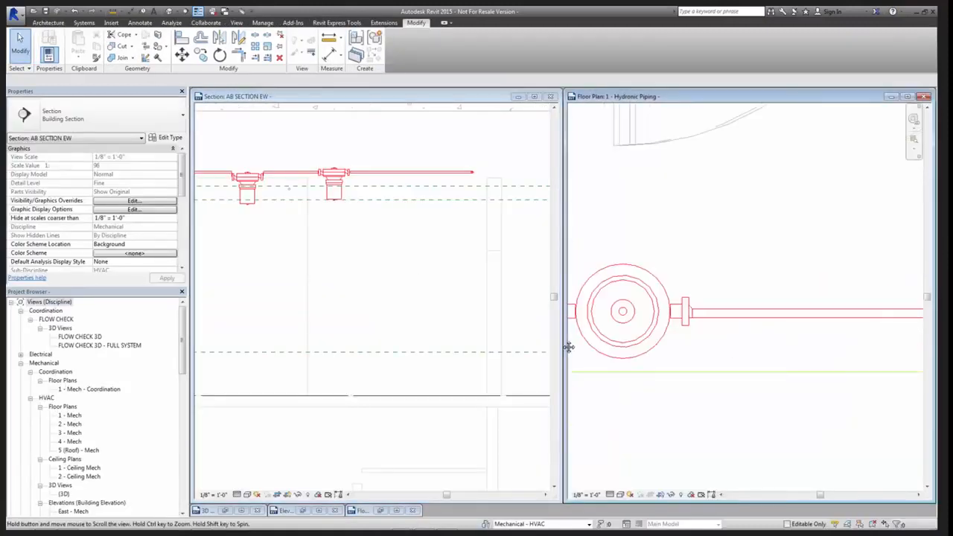
pyautogui.press('m')
pyautogui.press('e')
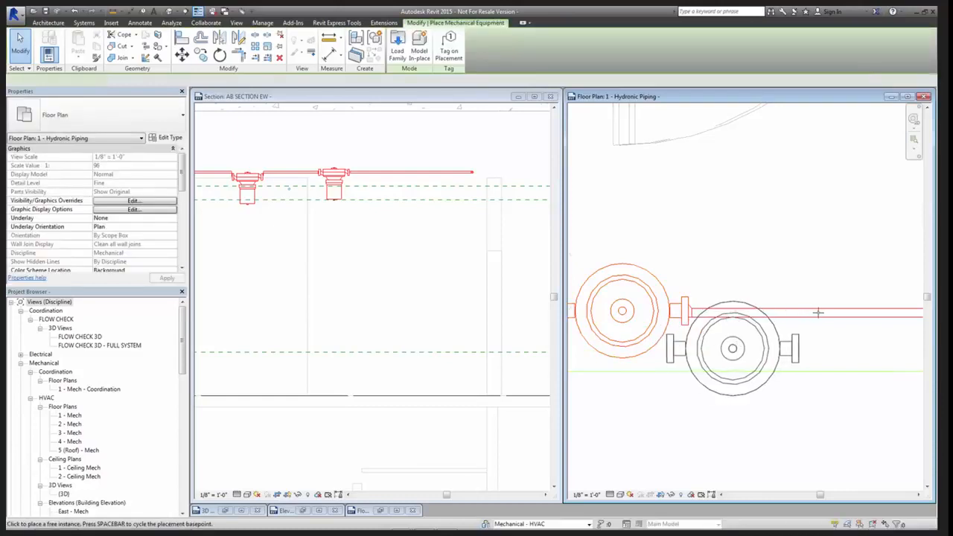
pyautogui.scroll(1, 816, 313)
pyautogui.moveTo(817, 312); pyautogui.dragTo(764, 284, button='middle')
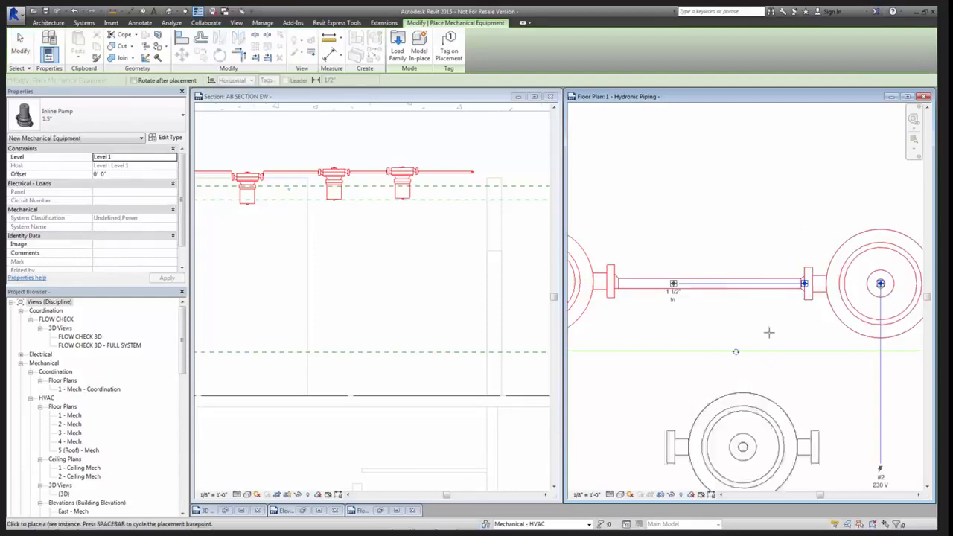
pyautogui.moveTo(795, 345); pyautogui.dragTo(665, 339, button='middle')
pyautogui.click(670, 341)
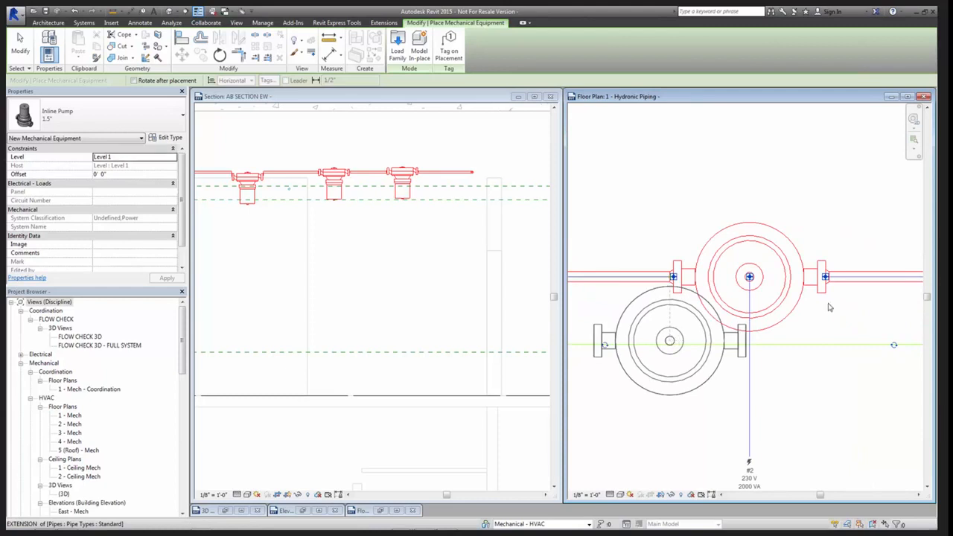
pyautogui.press('Escape')
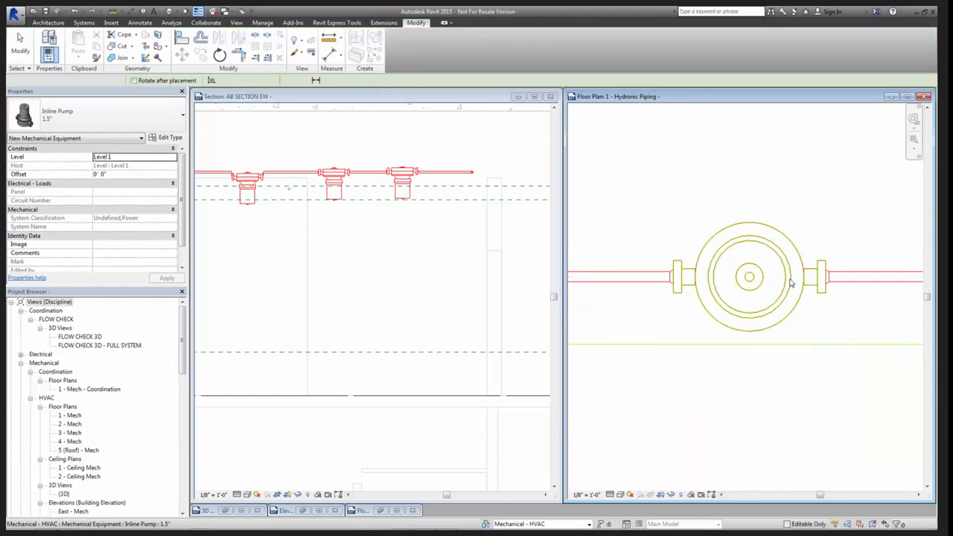
pyautogui.press('Escape')
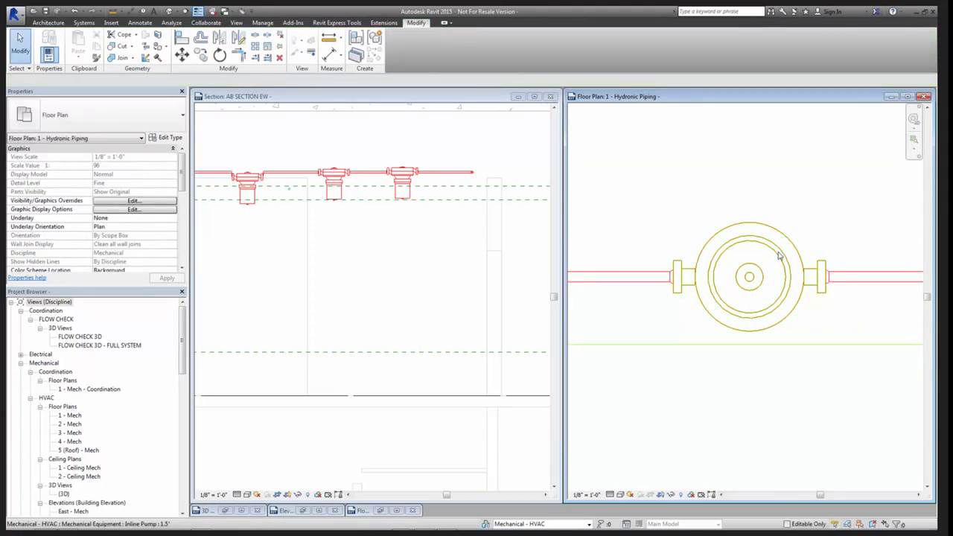
# Examine how the pump flanges and pipe transitions line up along the red pipe run in the plan
pyautogui.scroll(-3, 647, 302)
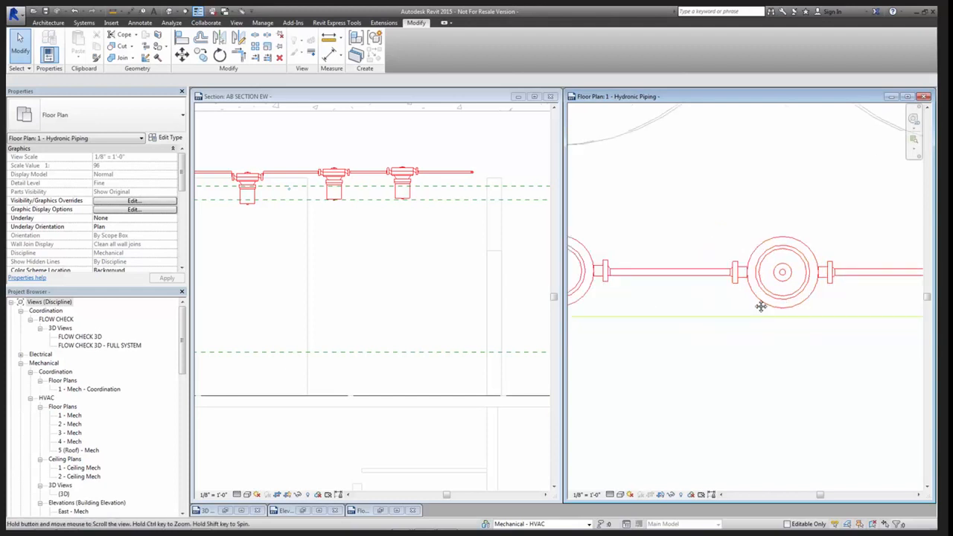
pyautogui.scroll(5, 637, 271)
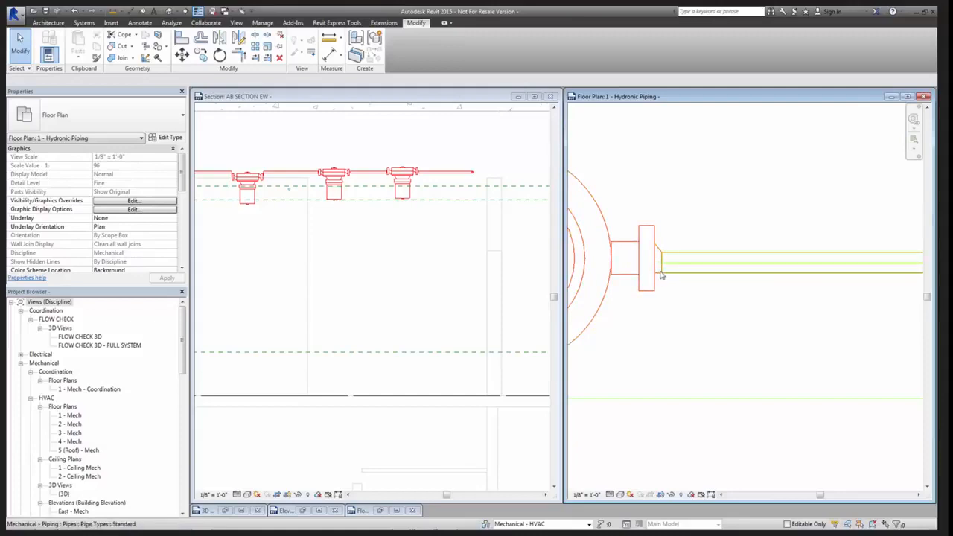
pyautogui.scroll(-3, 660, 274)
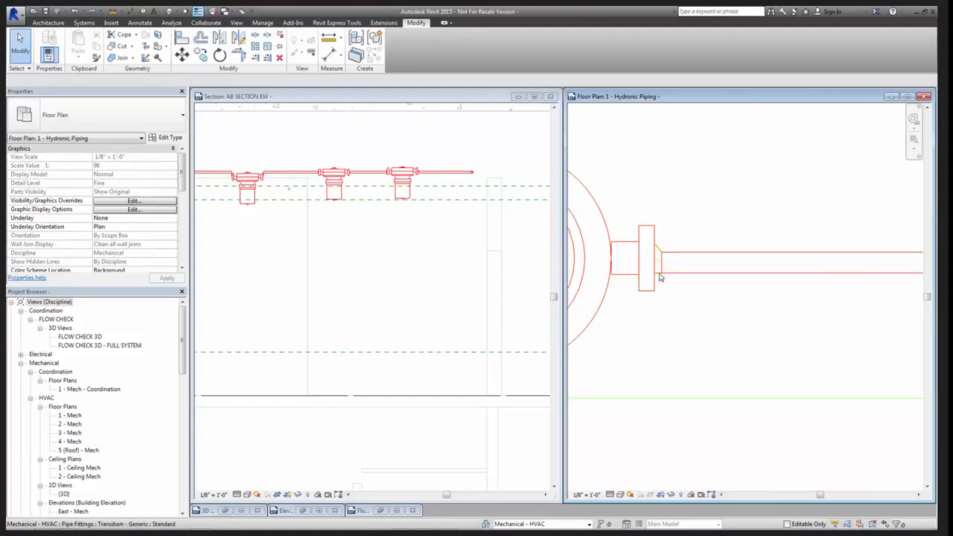
pyautogui.moveTo(798, 311); pyautogui.dragTo(638, 291, button='middle')
pyautogui.scroll(-1, 737, 289)
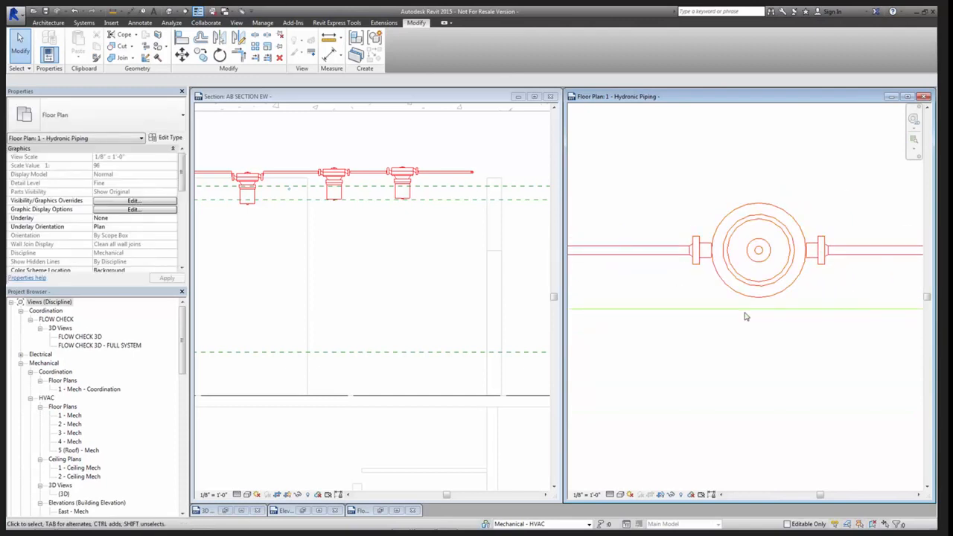
pyautogui.scroll(-3, 744, 314)
pyautogui.scroll(2, 706, 312)
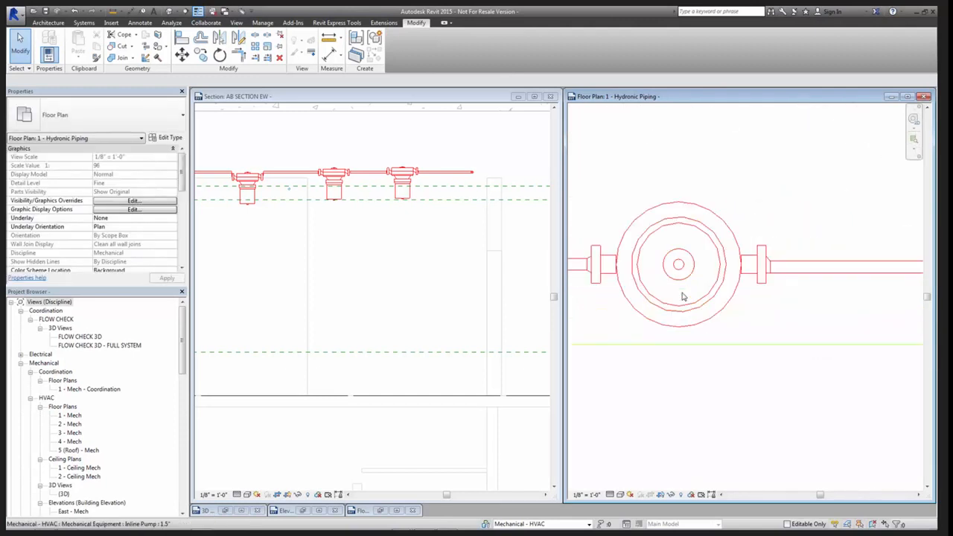
pyautogui.scroll(-2, 723, 347)
pyautogui.scroll(-2, 802, 384)
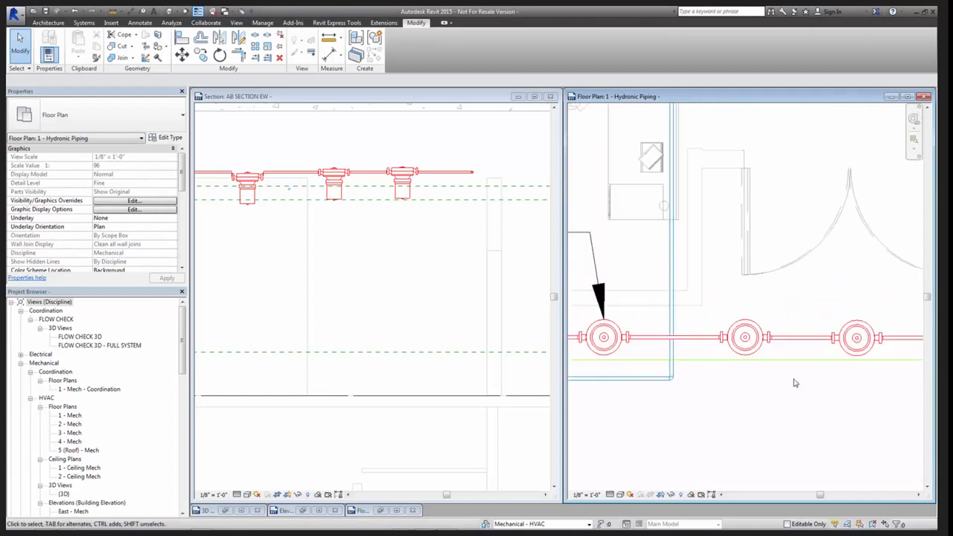
pyautogui.moveTo(790, 391); pyautogui.dragTo(730, 368, button='middle')
# Maximise the AB SECTION EW view and rotate the newly placed inline pump 180 degrees so its motor points up
pyautogui.click(288, 486)
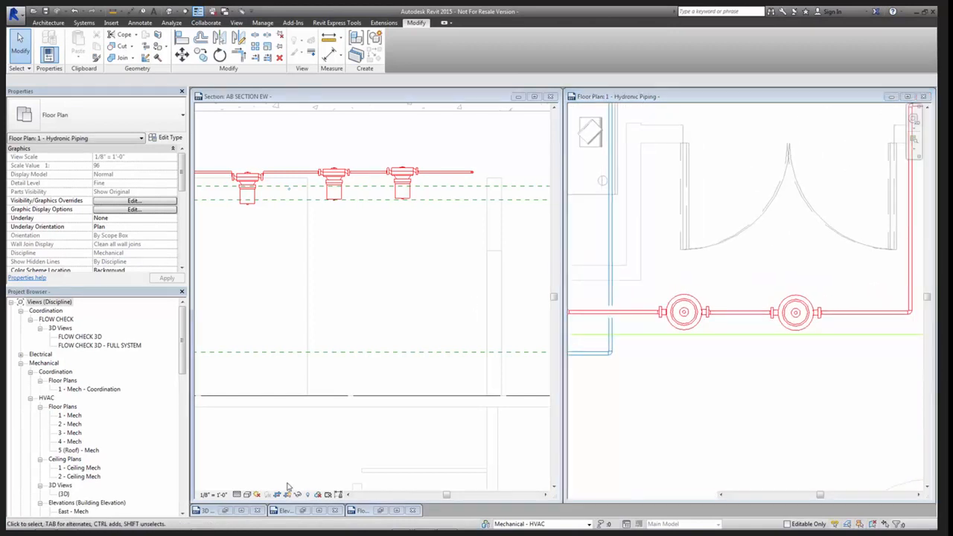
pyautogui.click(400, 510)
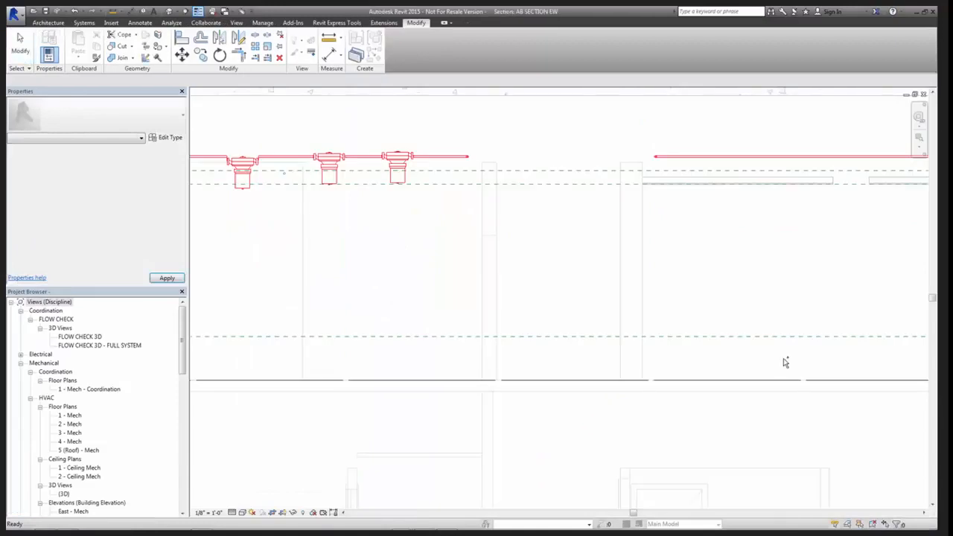
pyautogui.moveTo(575, 310); pyautogui.dragTo(751, 394, button='middle')
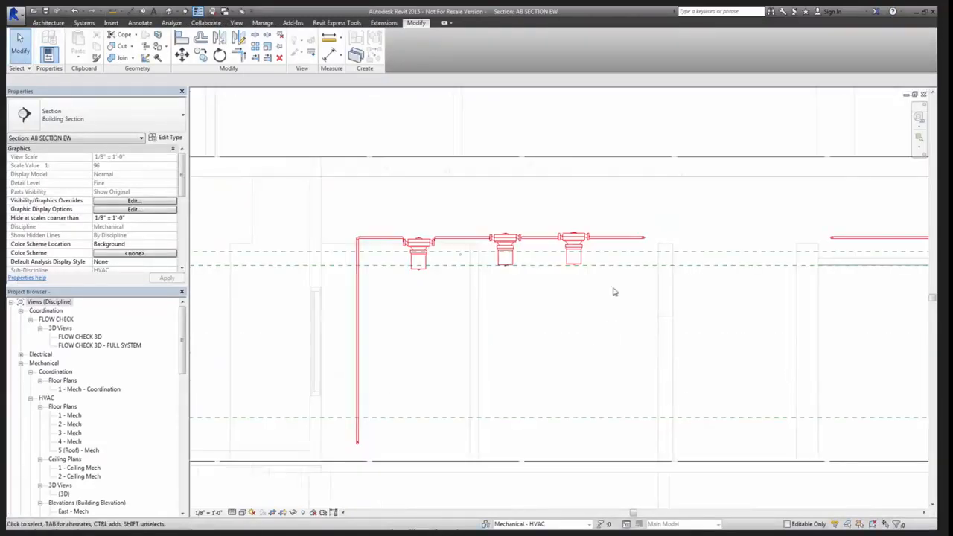
pyautogui.scroll(2, 575, 255)
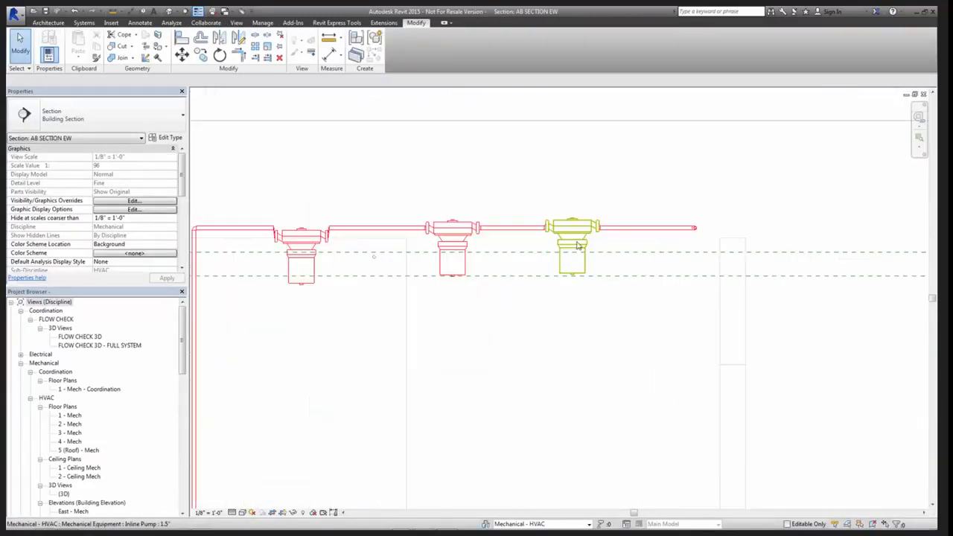
pyautogui.click(583, 257)
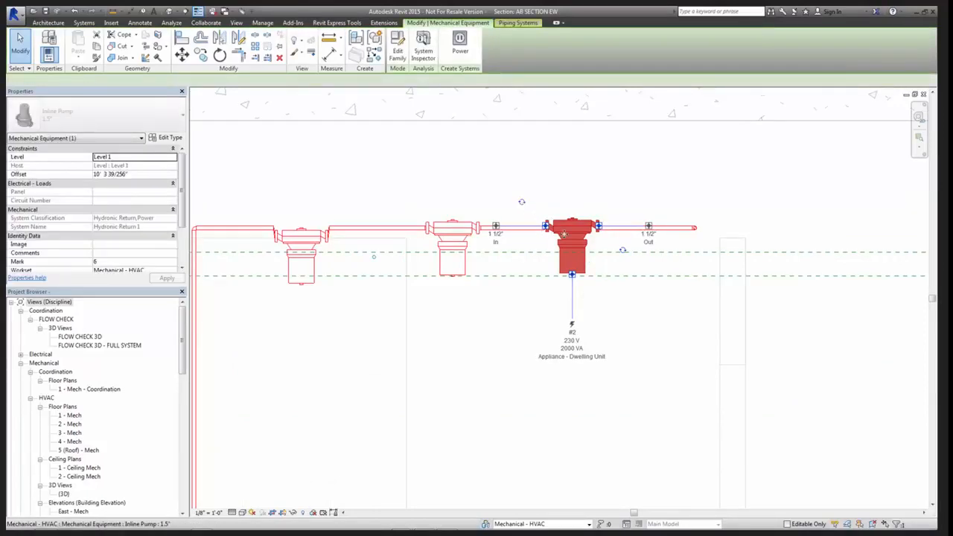
pyautogui.click(521, 201)
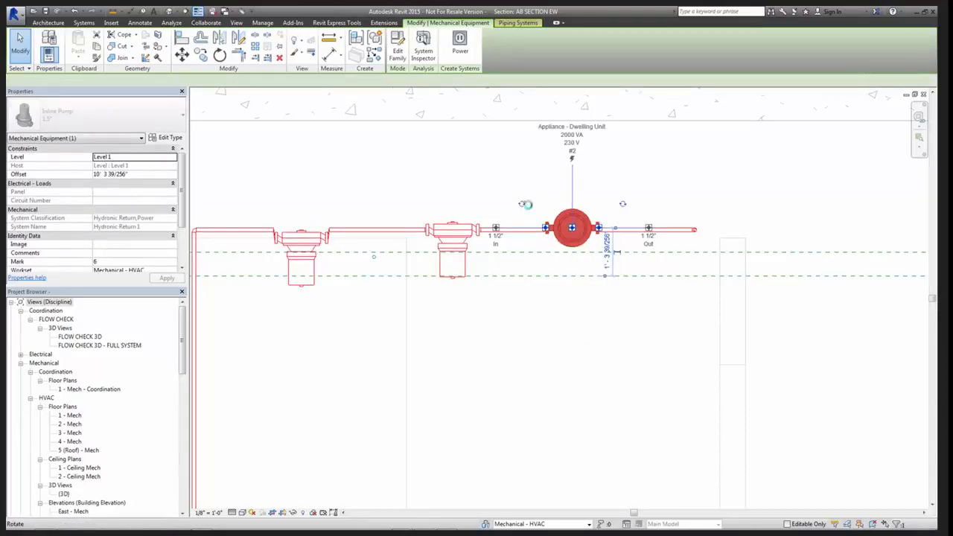
pyautogui.click(522, 204)
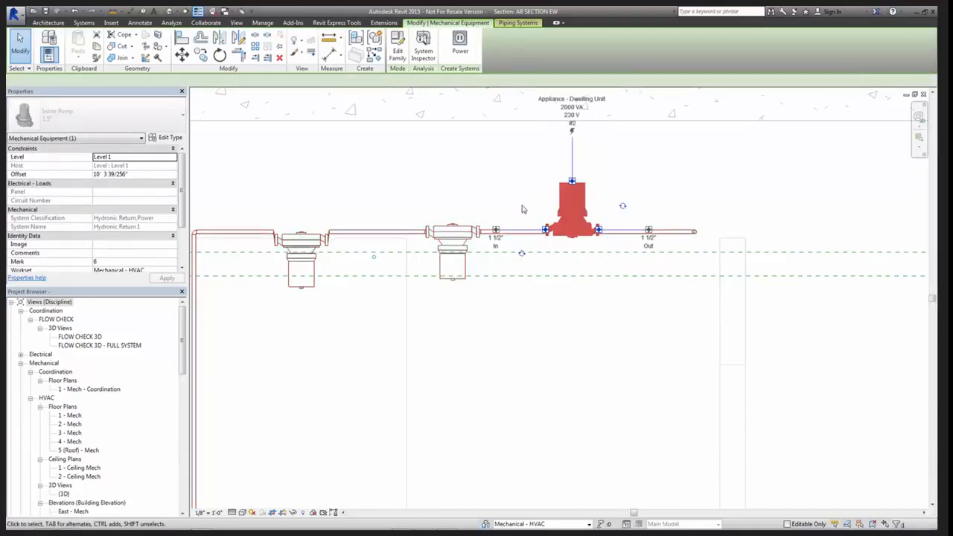
pyautogui.click(574, 268)
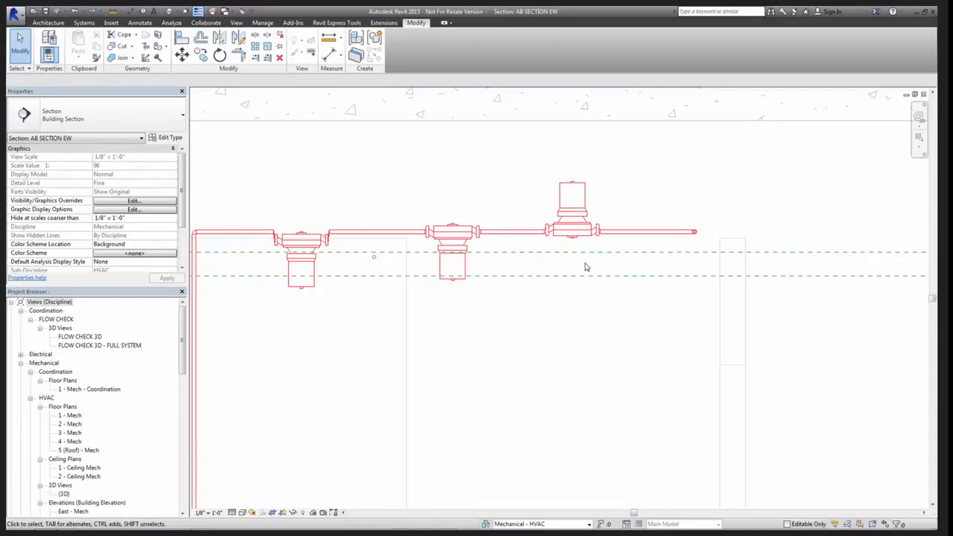
# Tile the open views, then bring up the Inline Pump family's Front elevation and examine the pump against Ref. Level
pyautogui.press('w')
pyautogui.press('t')
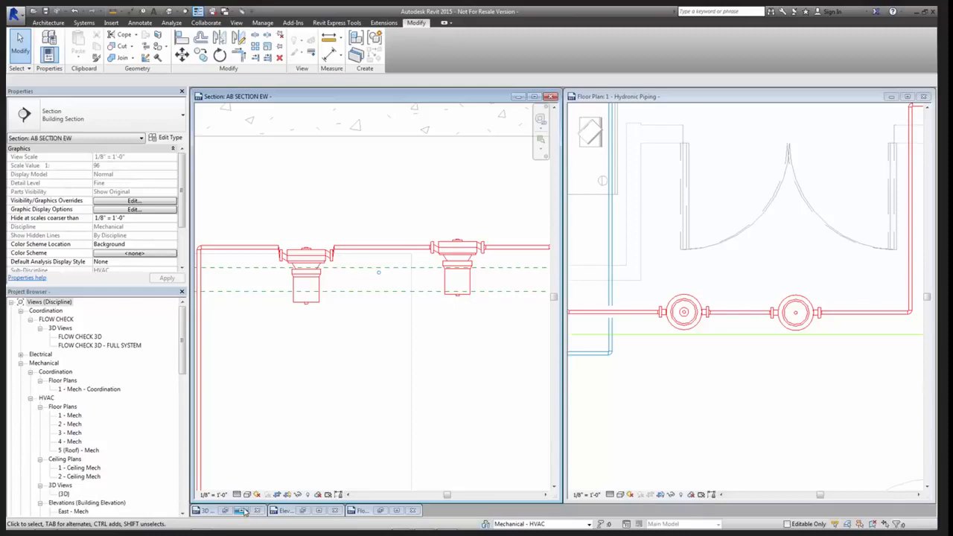
pyautogui.click(244, 512)
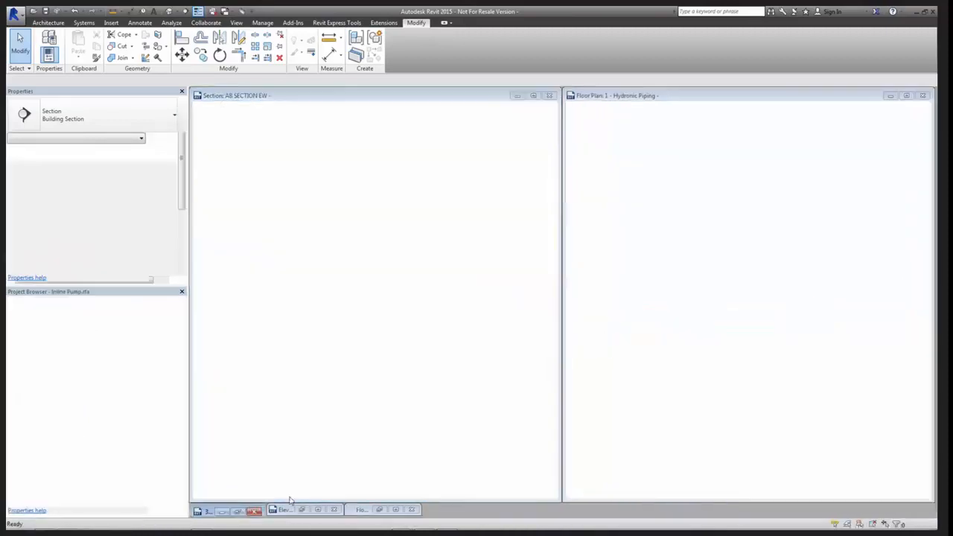
pyautogui.hotkey('ctrl', 'Tab')
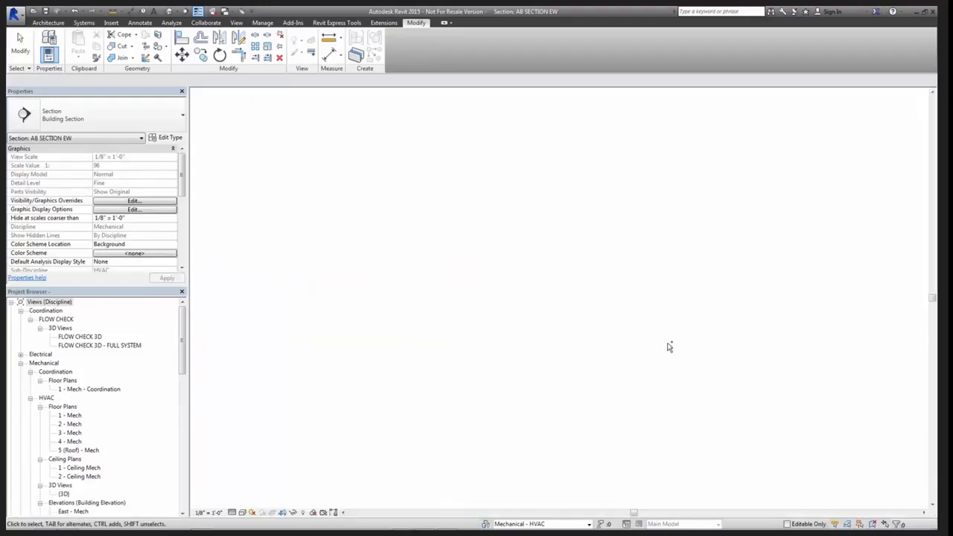
pyautogui.hotkey('ctrl', 'Tab')
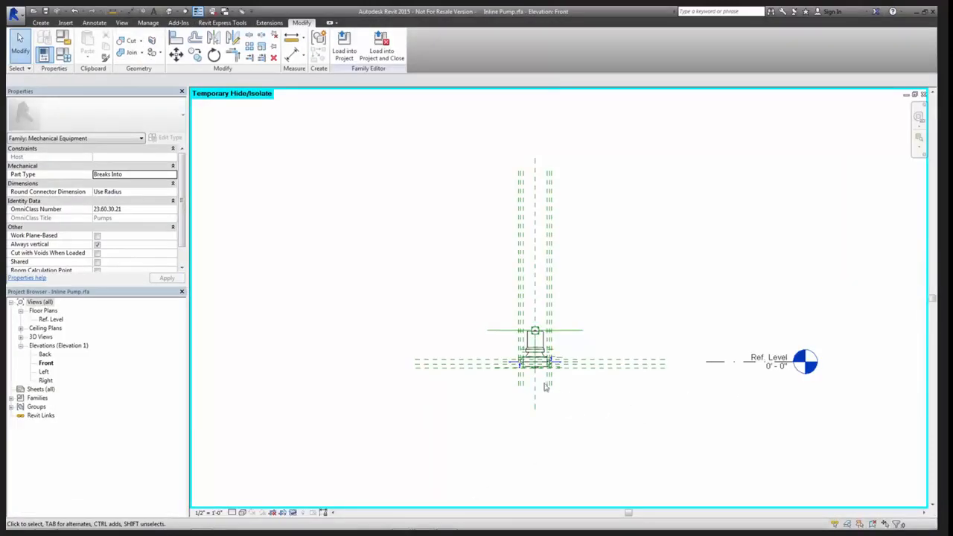
pyautogui.scroll(2, 518, 390)
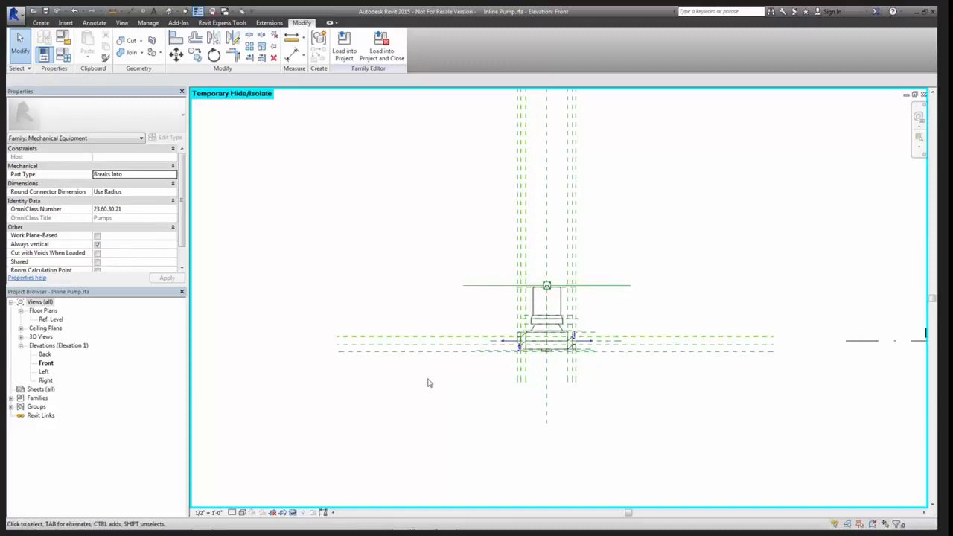
pyautogui.moveTo(536, 397); pyautogui.dragTo(474, 392, button='middle')
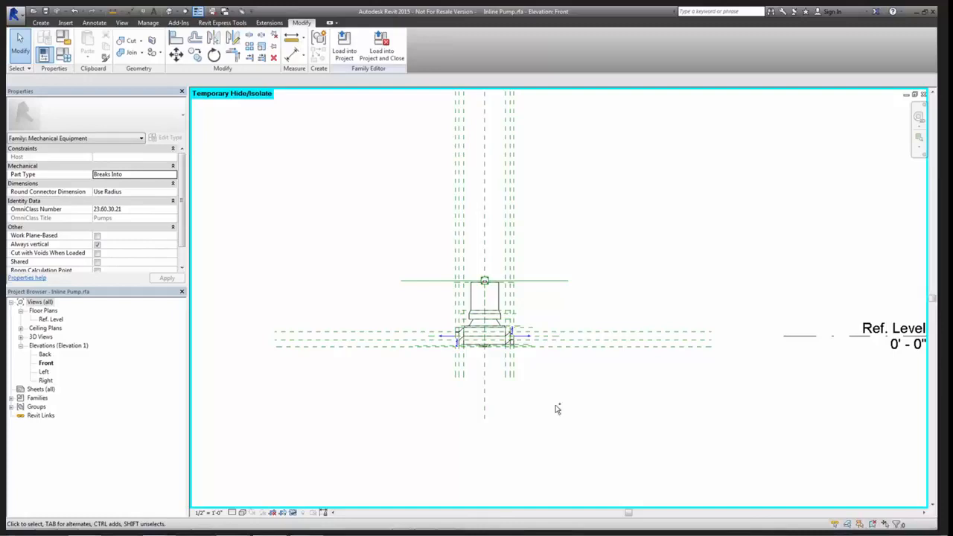
# Place another 1.5" Inline Pump in line on the upper horizontal red pipe run in the 1 - Hydronic Piping plan
pyautogui.hotkey('ctrl', 'Tab')
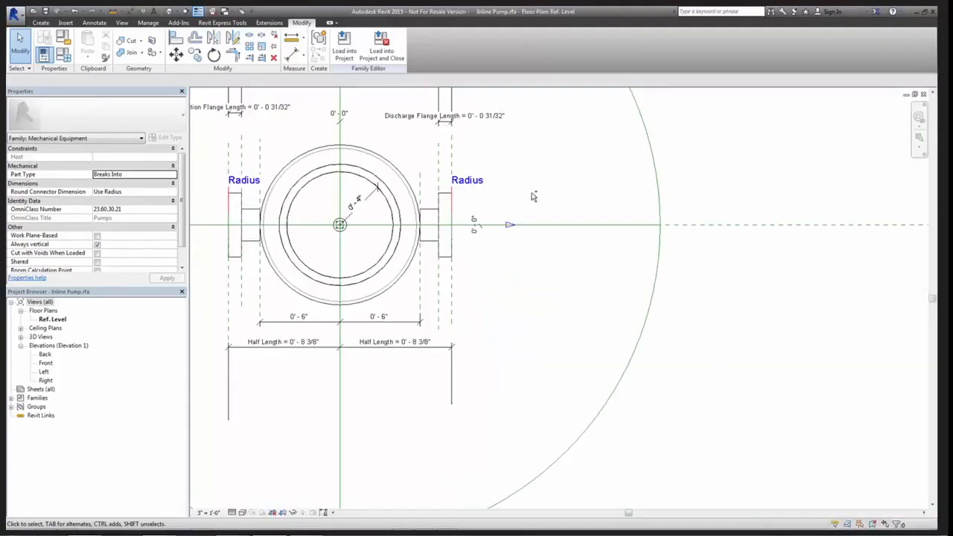
pyautogui.hotkey('ctrl', 'Tab')
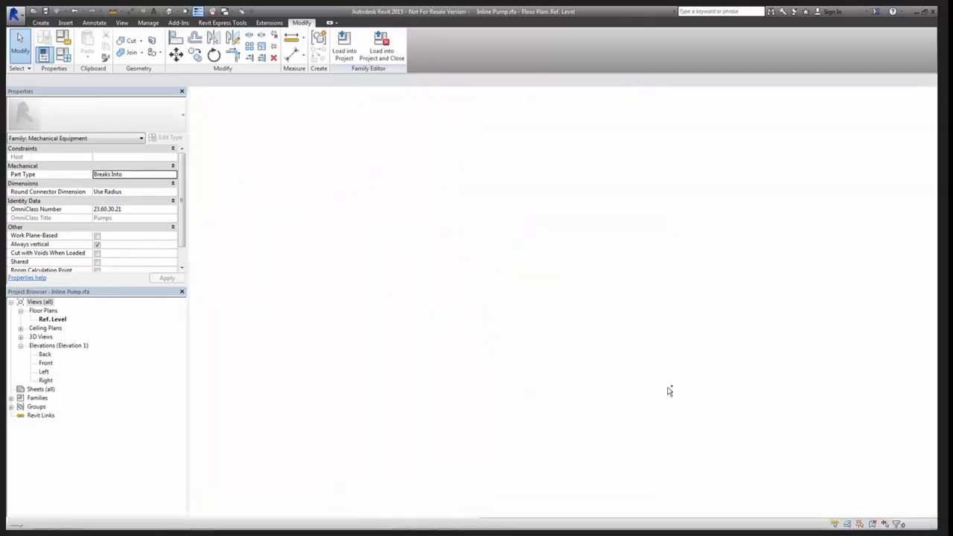
pyautogui.hotkey('ctrl', 'Tab')
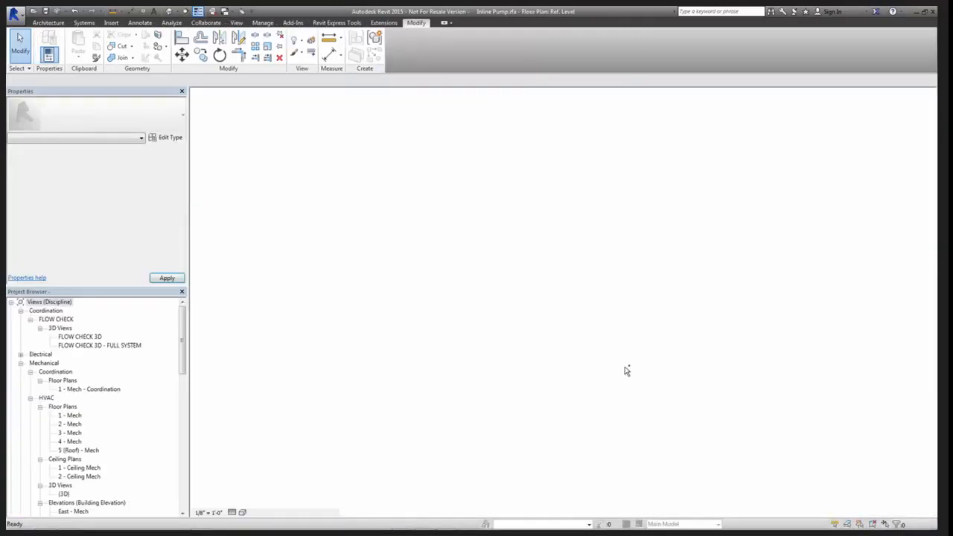
pyautogui.hotkey('ctrl', 'Tab')
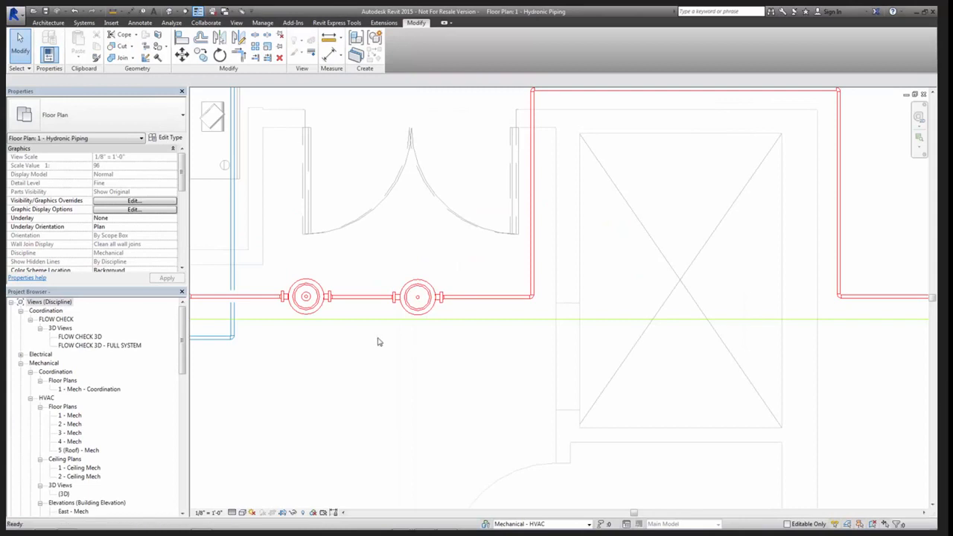
pyautogui.press('m')
pyautogui.press('e')
pyautogui.moveTo(374, 337); pyautogui.dragTo(506, 343, button='middle')
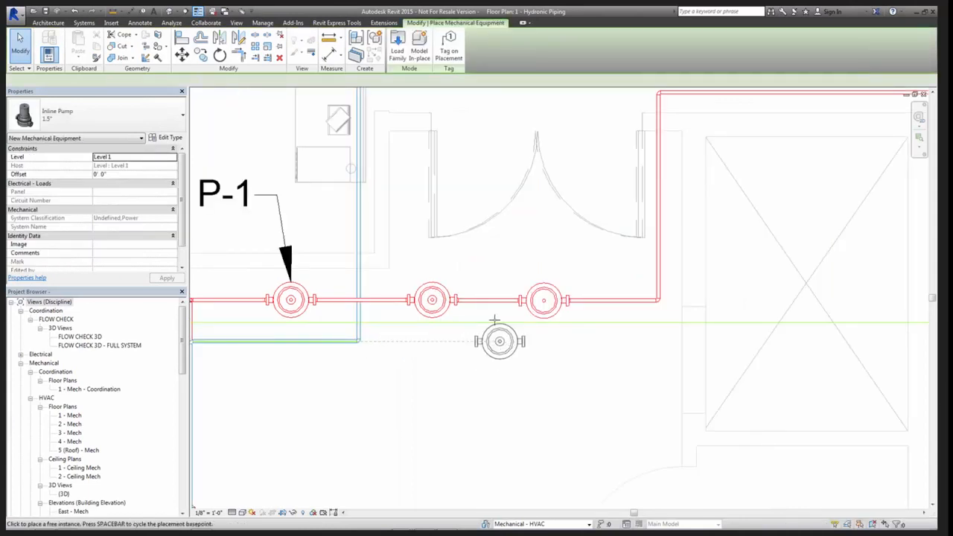
pyautogui.moveTo(373, 330); pyautogui.dragTo(502, 315, button='middle')
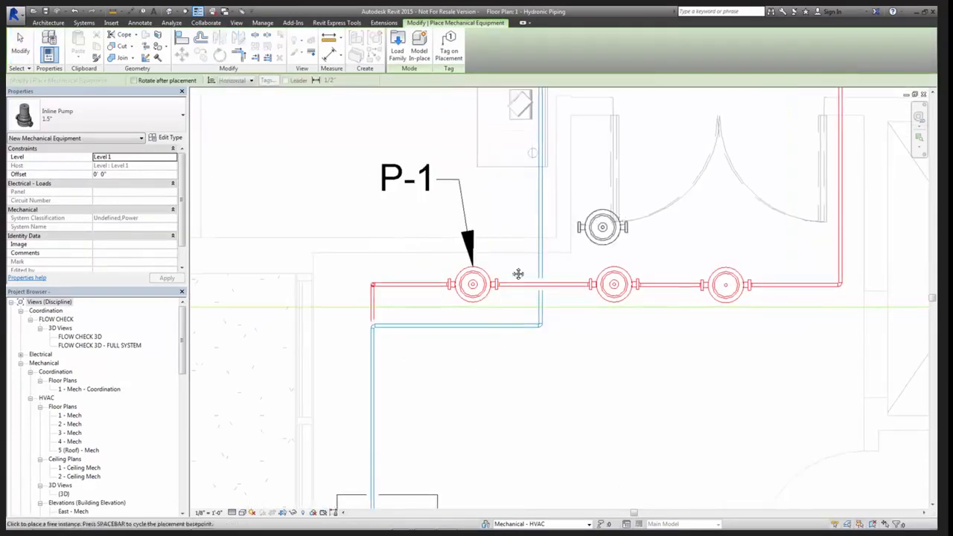
pyautogui.moveTo(517, 272); pyautogui.dragTo(359, 355, button='middle')
pyautogui.moveTo(823, 131); pyautogui.dragTo(459, 276, button='middle')
pyautogui.scroll(2, 459, 276)
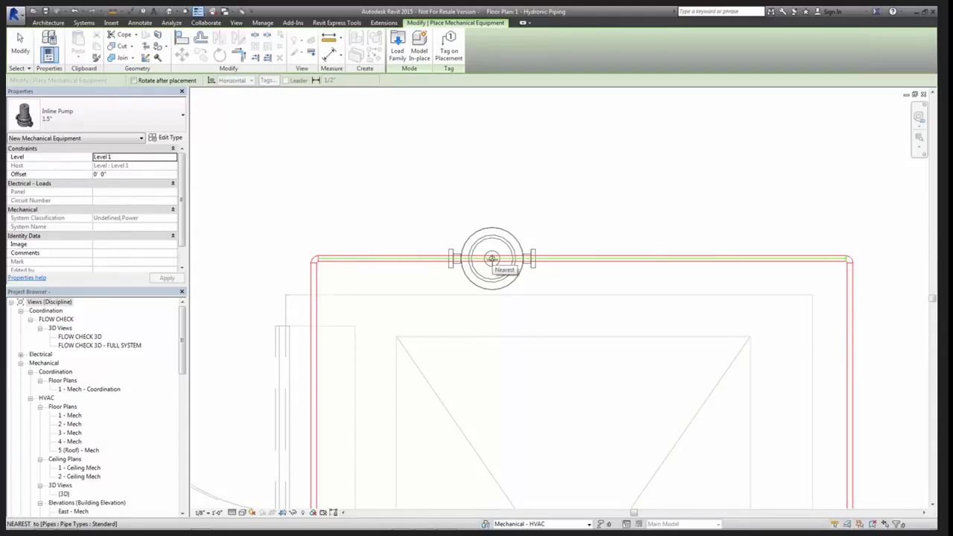
pyautogui.click(491, 259)
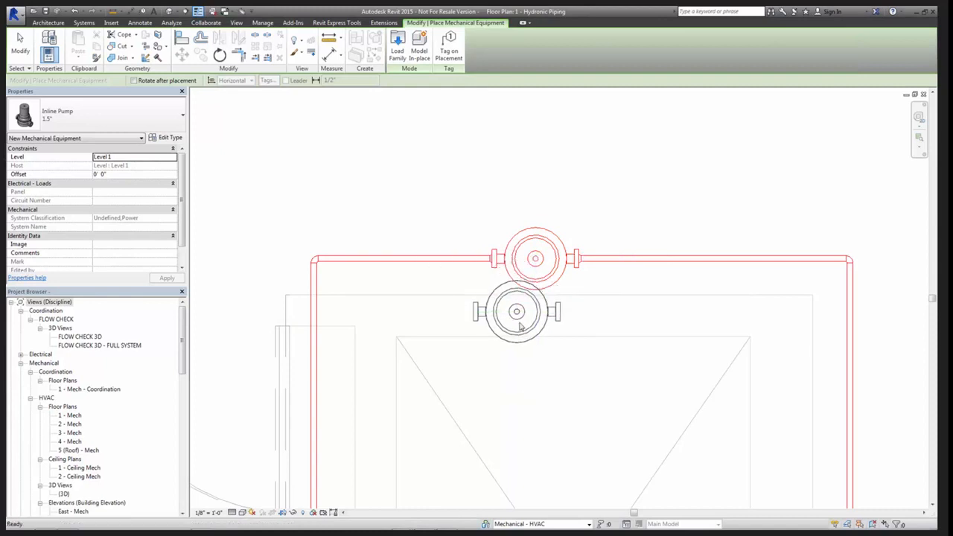
pyautogui.press('Escape')
pyautogui.press('Escape')
# In the pump family's Front elevation, name the uppermost of the three long horizontal reference planes NAME
pyautogui.doubleClick(535, 327)
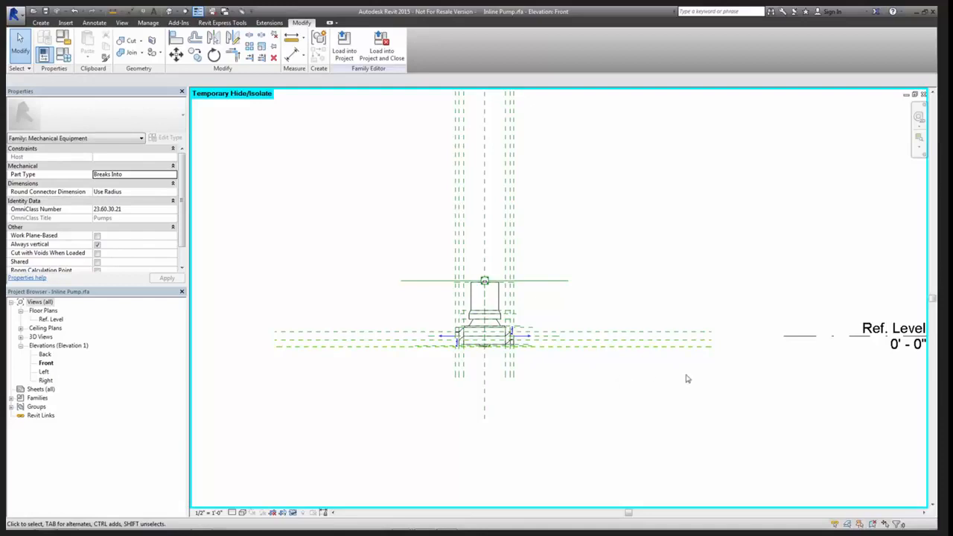
pyautogui.click(682, 336)
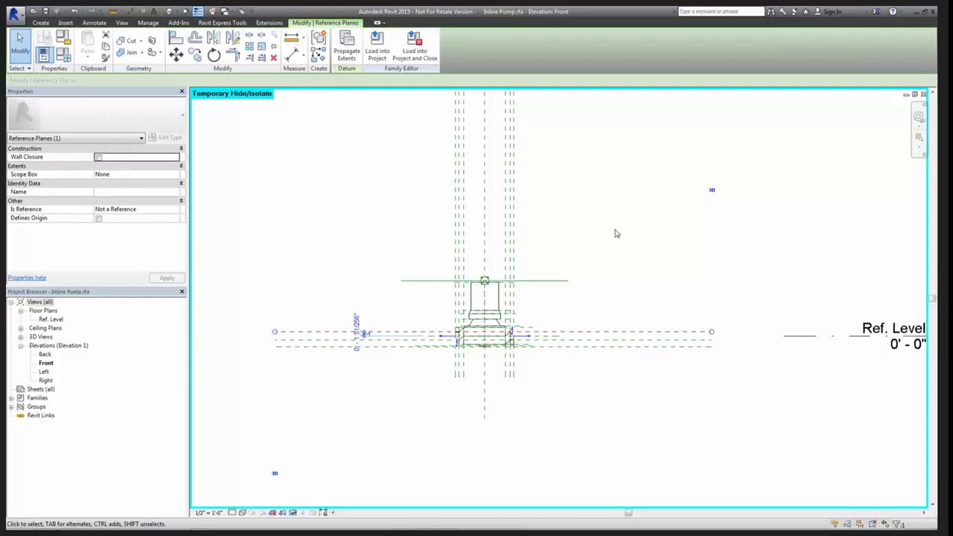
pyautogui.click(598, 446)
pyautogui.click(121, 185)
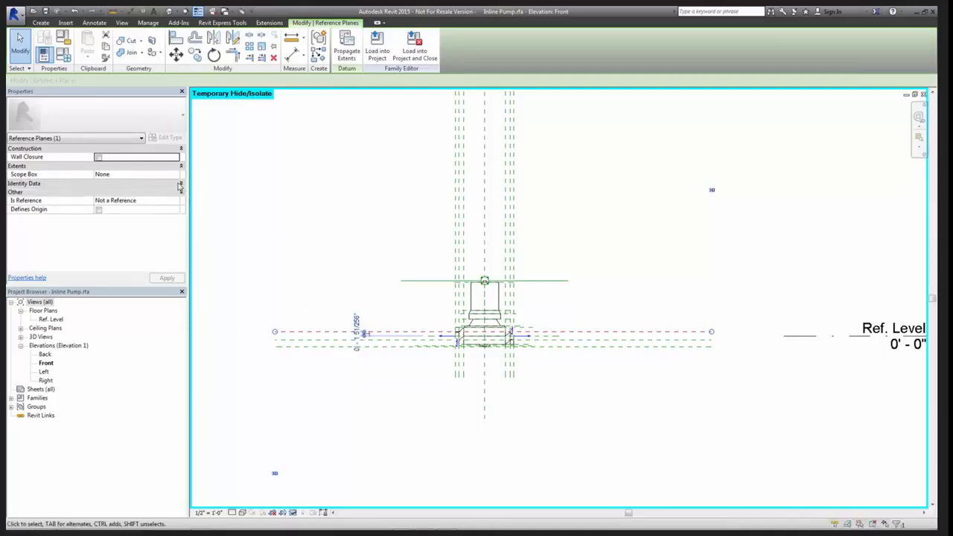
pyautogui.click(146, 184)
pyautogui.click(147, 193)
pyautogui.write('N')
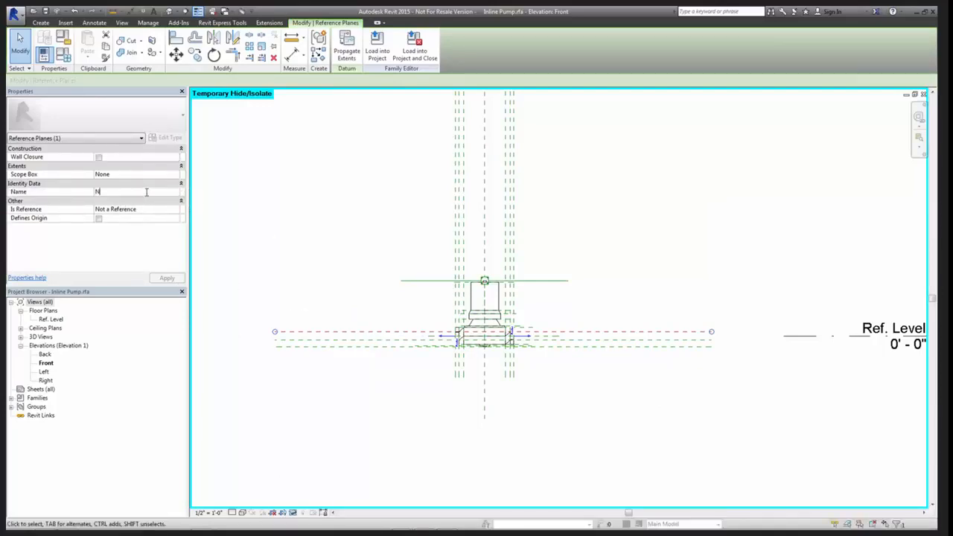
pyautogui.write('AME')
pyautogui.click(746, 400)
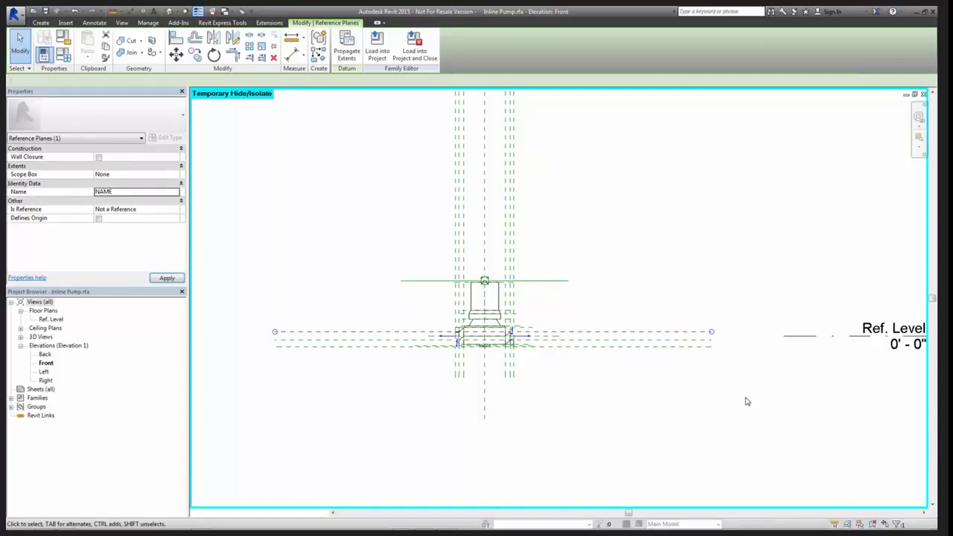
# Select the NAME reference plane and examine its name label at the end of the plane
pyautogui.click(680, 334)
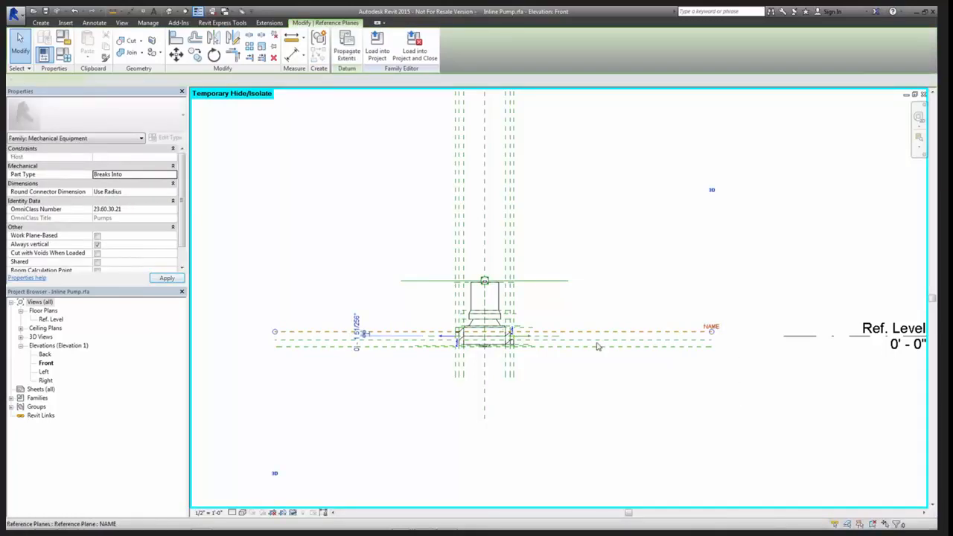
pyautogui.scroll(3, 720, 317)
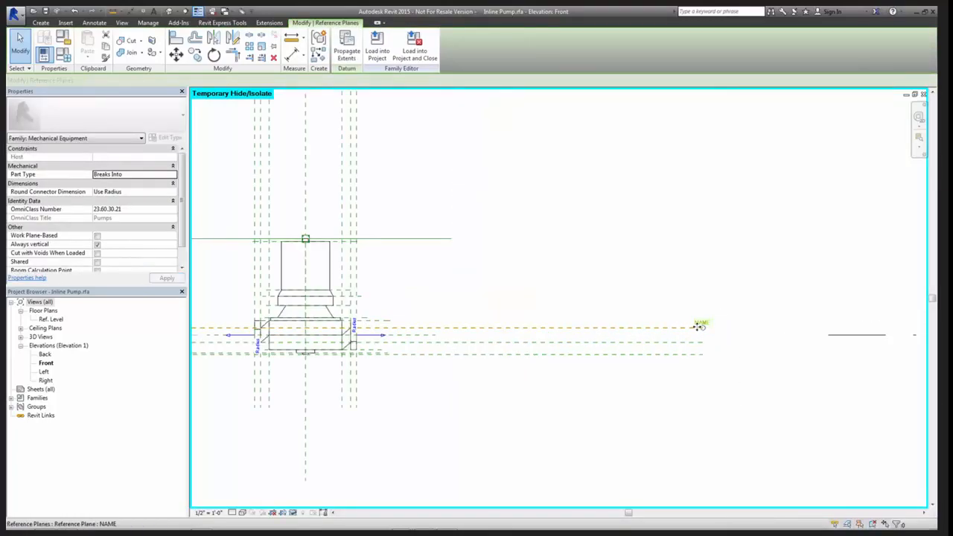
pyautogui.click(704, 331)
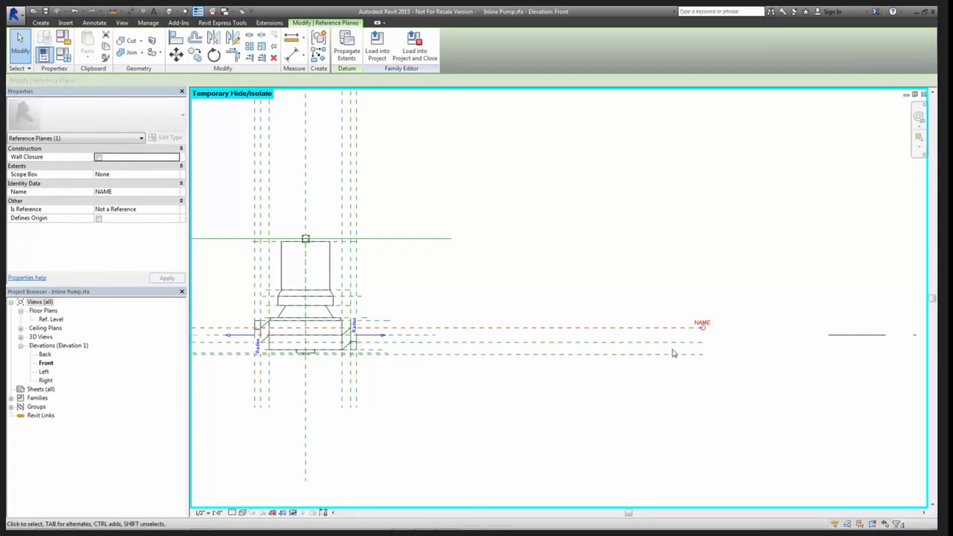
pyautogui.scroll(-2, 673, 348)
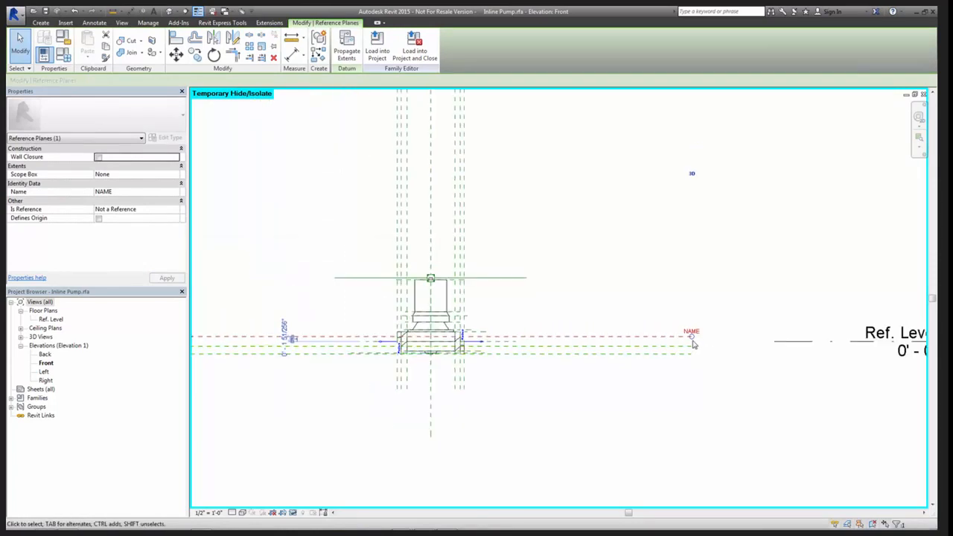
pyautogui.scroll(2, 691, 342)
pyautogui.scroll(-2, 665, 375)
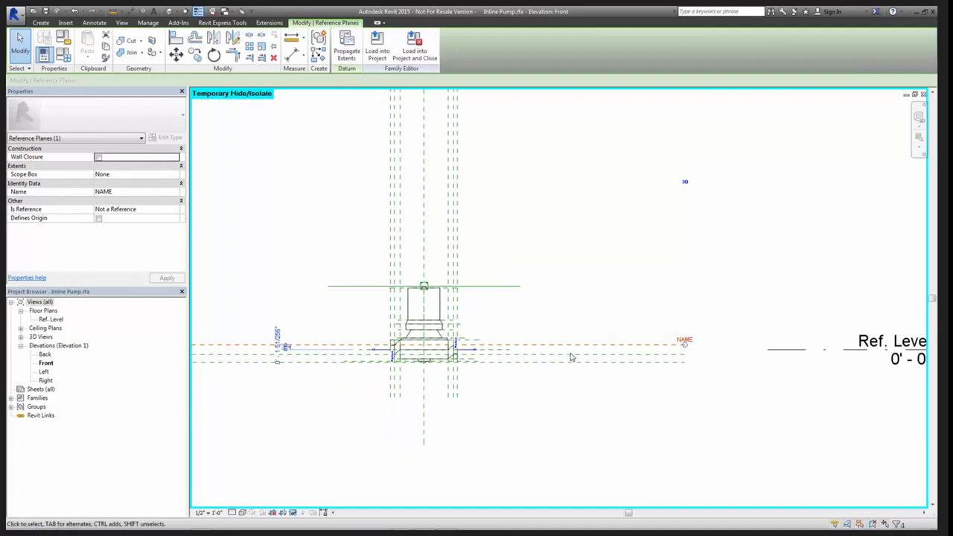
# Name the middle horizontal reference plane, directly below NAME, as NAME 2
pyautogui.click(629, 355)
pyautogui.click(131, 192)
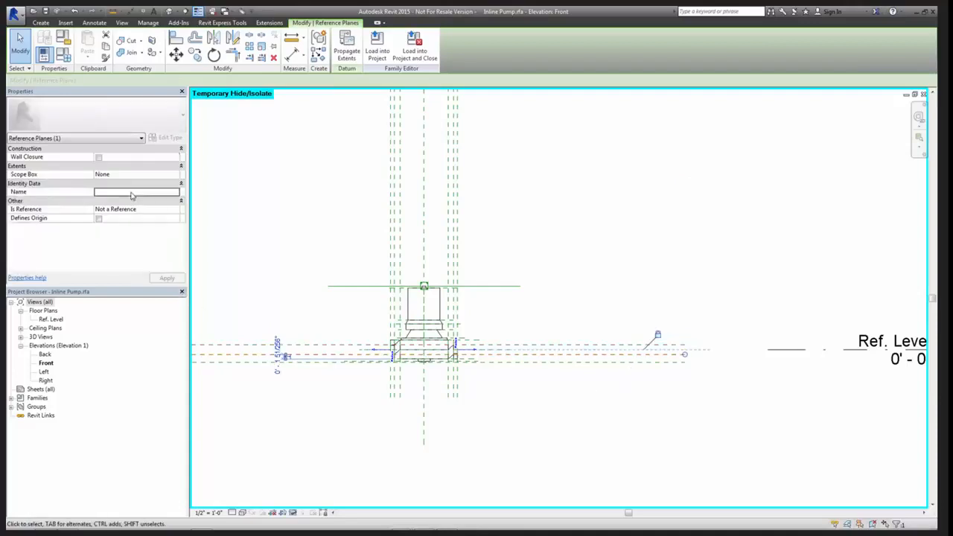
pyautogui.write('NAME')
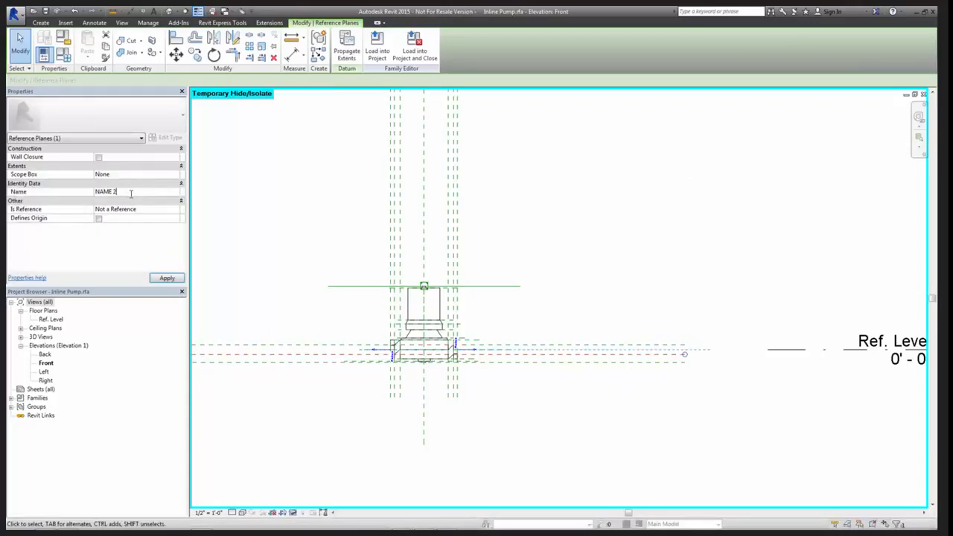
pyautogui.write(' 2')
pyautogui.press('Return')
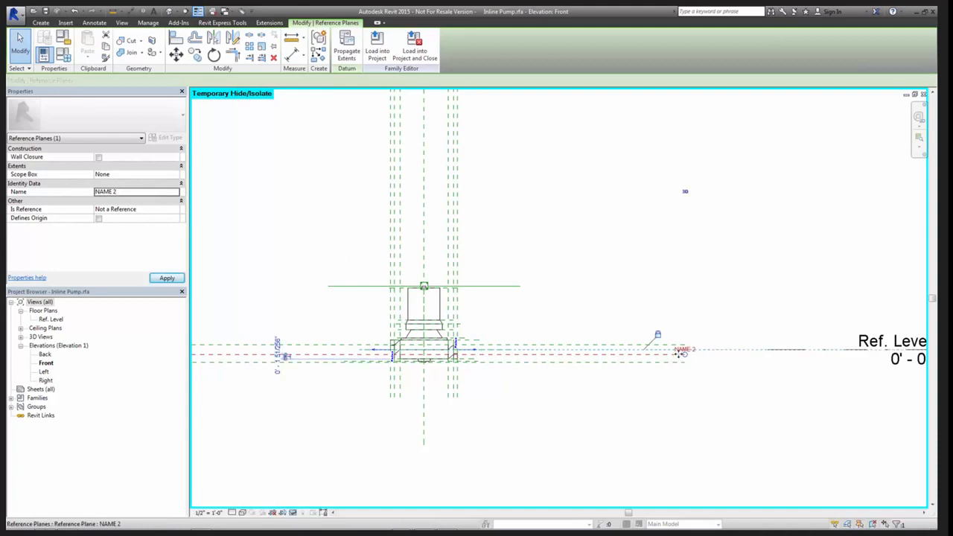
# Compare the names and reference properties of the NAME, NAME 2 and lowest horizontal reference planes
pyautogui.scroll(2, 676, 354)
pyautogui.click(664, 338)
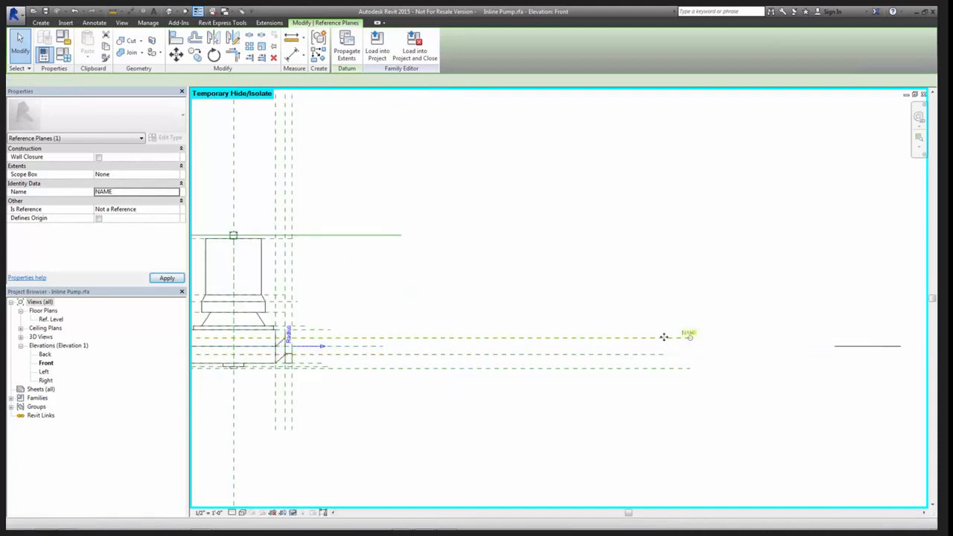
pyautogui.click(664, 355)
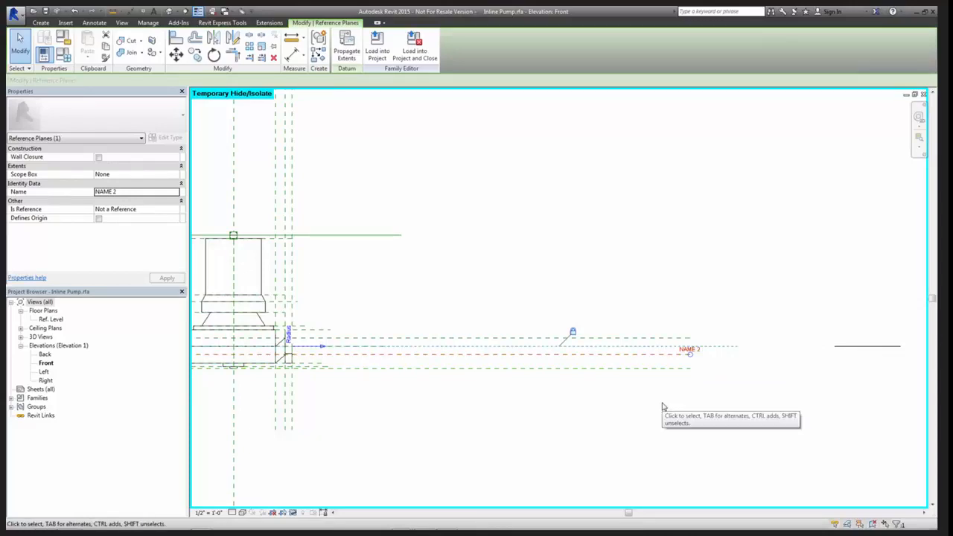
pyautogui.click(628, 368)
pyautogui.moveTo(319, 367); pyautogui.dragTo(539, 406, button='middle')
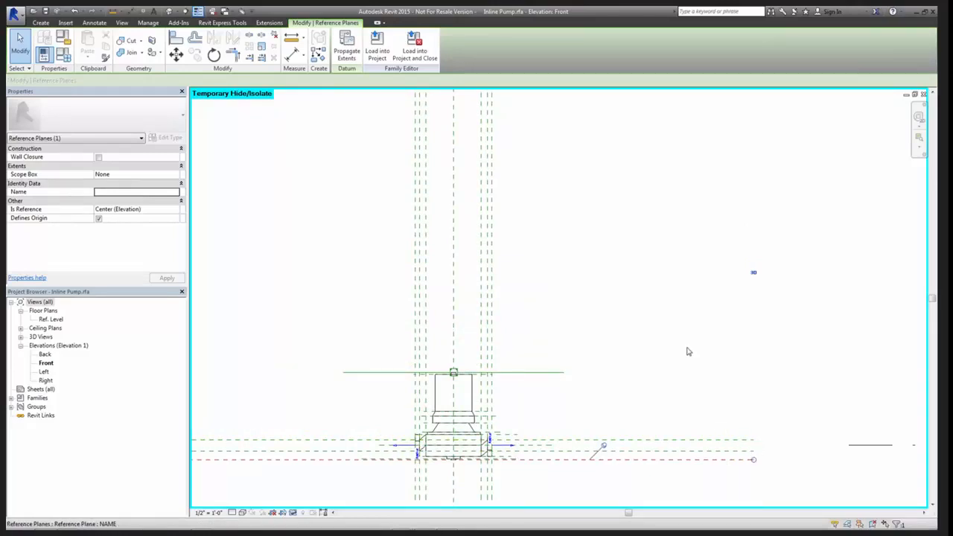
pyautogui.scroll(-2, 713, 421)
pyautogui.moveTo(564, 188); pyautogui.dragTo(541, 198, button='middle')
pyautogui.click(683, 380)
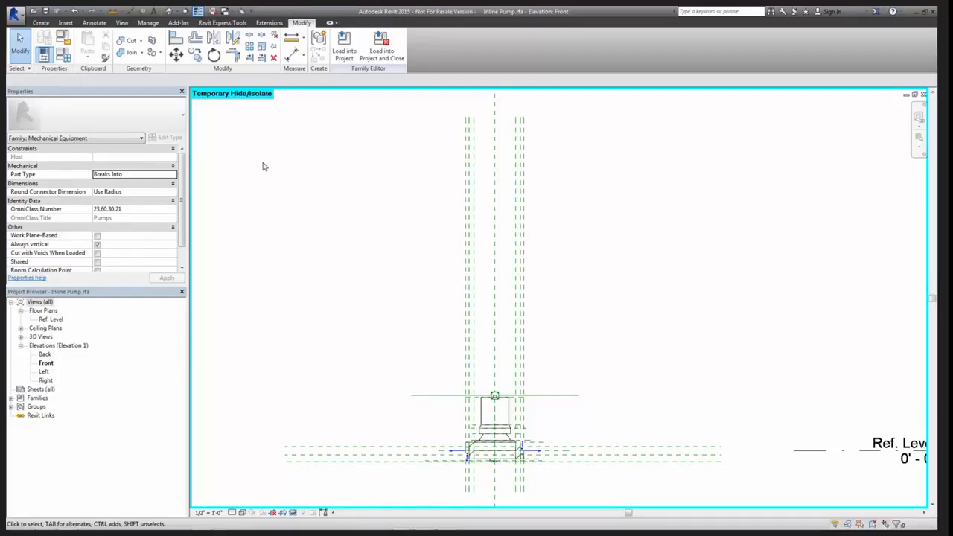
# Inspect the lowest horizontal reference plane's Is Reference and Defines Origin settings, then clear the selection
pyautogui.moveTo(559, 294); pyautogui.dragTo(554, 231, button='middle')
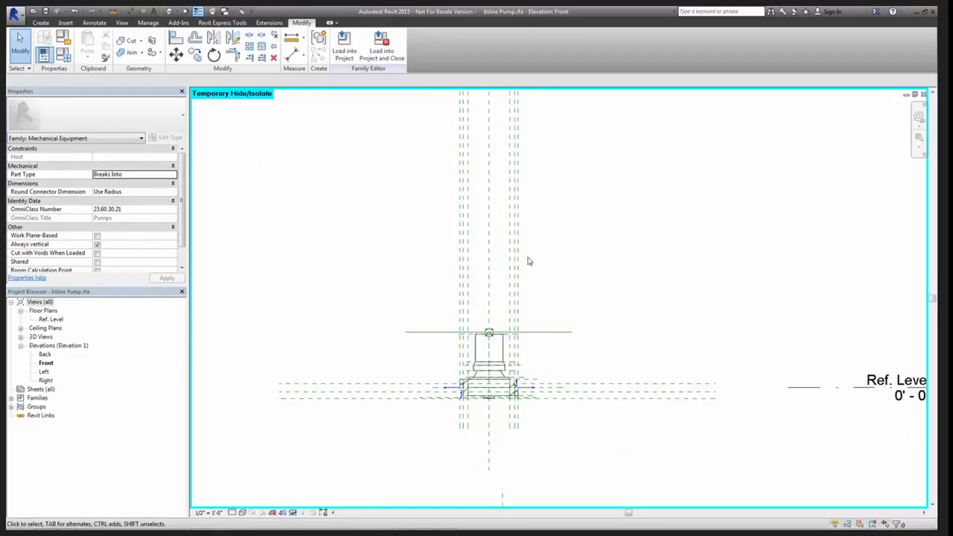
pyautogui.scroll(-1, 556, 306)
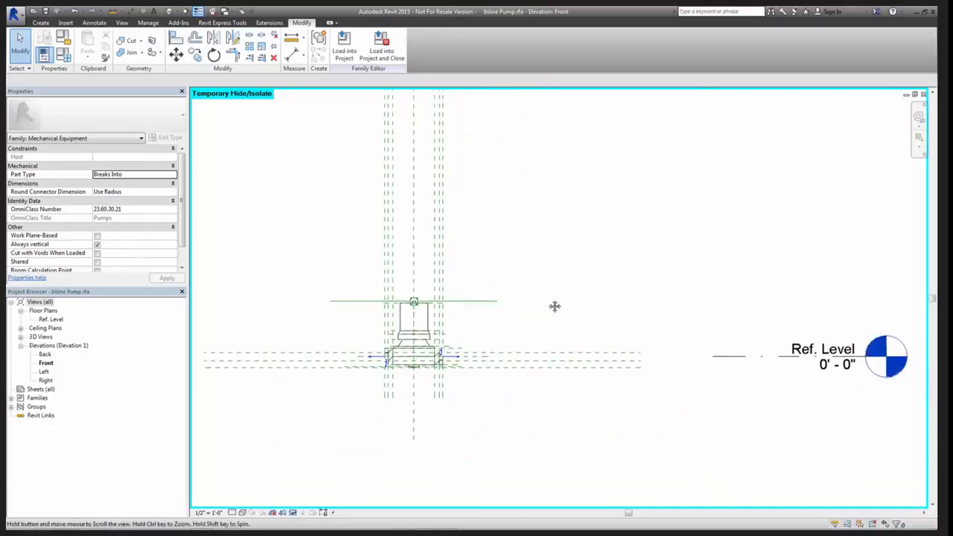
pyautogui.scroll(2, 470, 378)
pyautogui.click(531, 364)
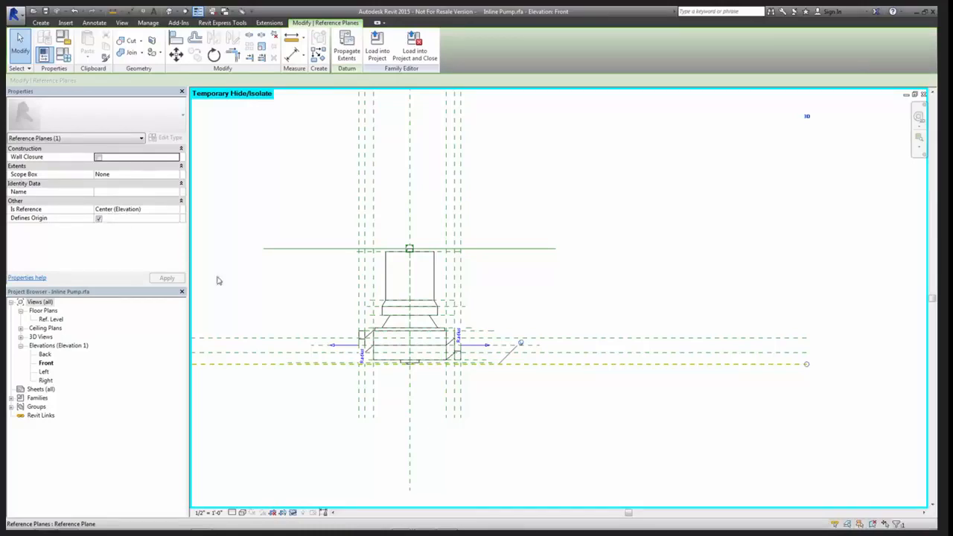
pyautogui.click(623, 426)
pyautogui.scroll(-2, 626, 426)
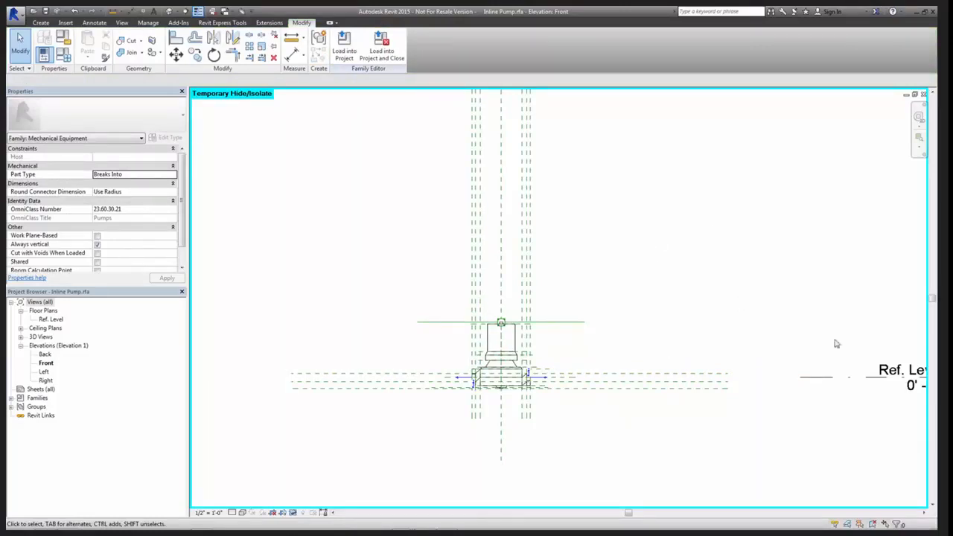
# Open the family's default 3D view and orbit the pump to show the connectors on both flanges
pyautogui.moveTo(698, 385); pyautogui.dragTo(695, 347, button='middle')
pyautogui.scroll(3, 521, 406)
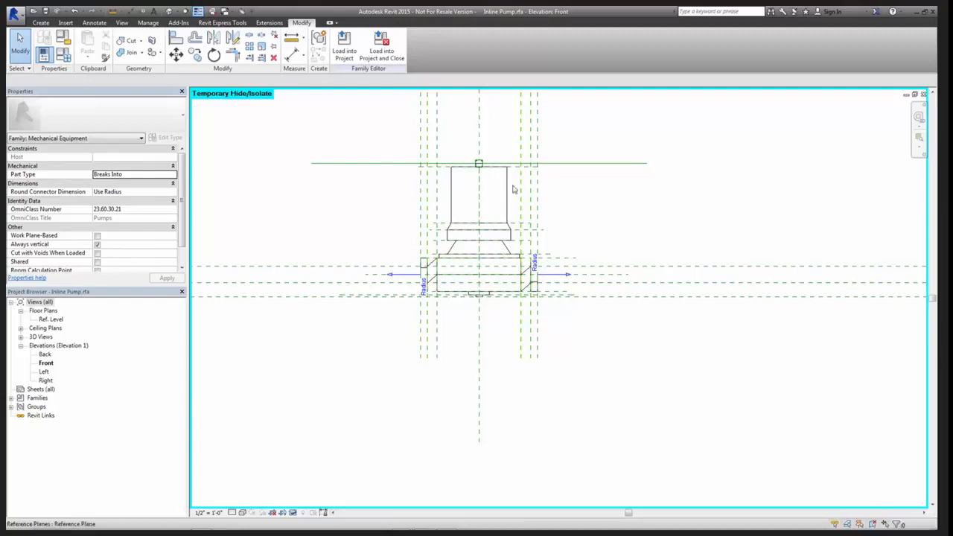
pyautogui.moveTo(487, 449); pyautogui.dragTo(499, 424, button='middle')
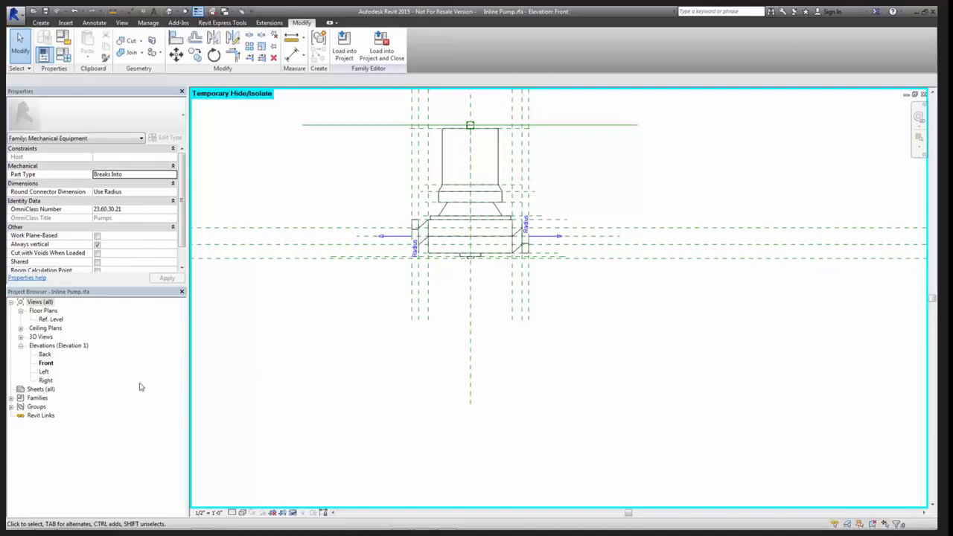
pyautogui.click(21, 338)
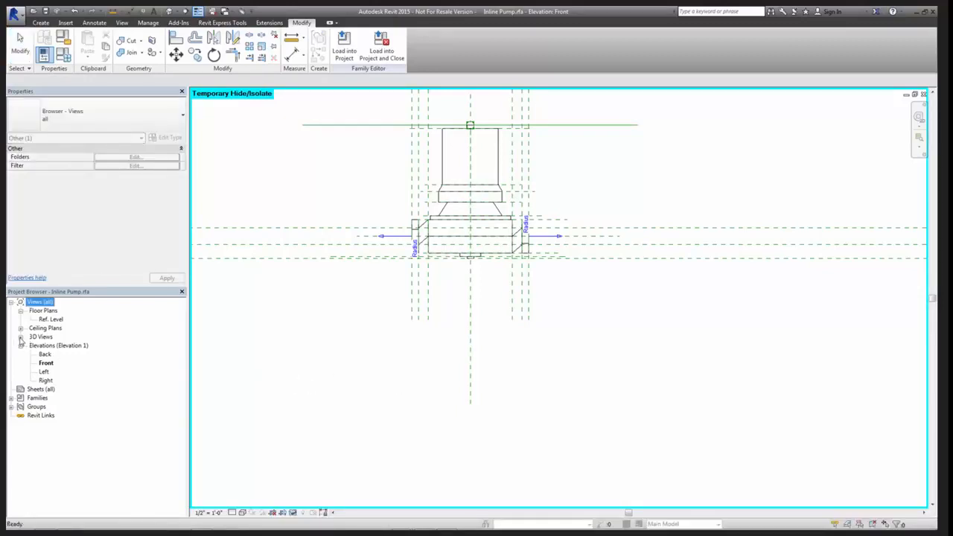
pyautogui.click(20, 338)
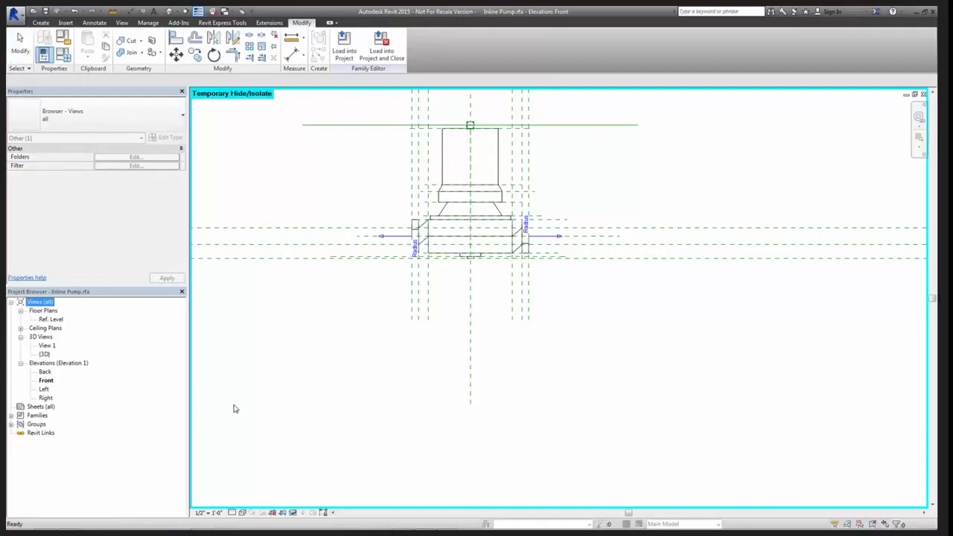
pyautogui.click(46, 355)
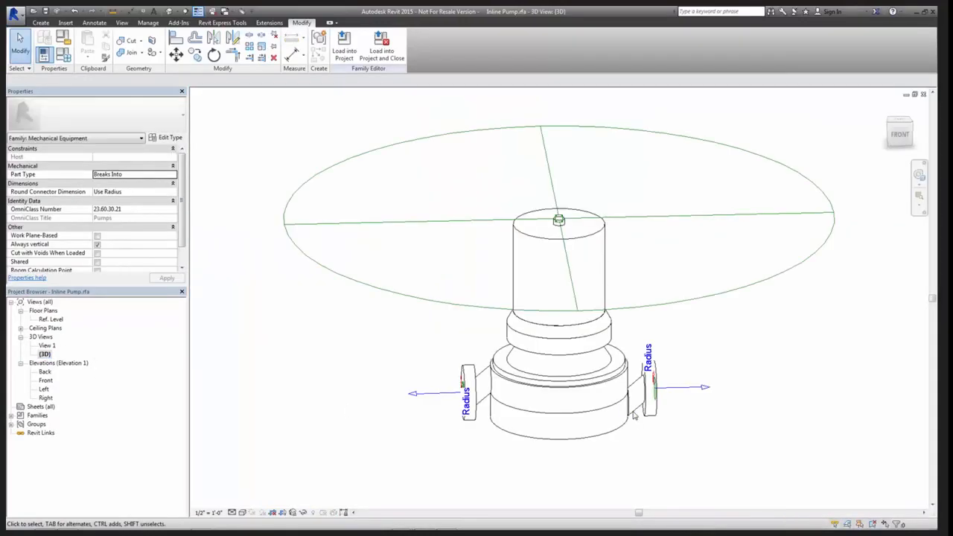
pyautogui.keyDown('shift'); pyautogui.moveTo(697, 445); pyautogui.dragTo(601, 415, button='middle'); pyautogui.keyUp('shift')
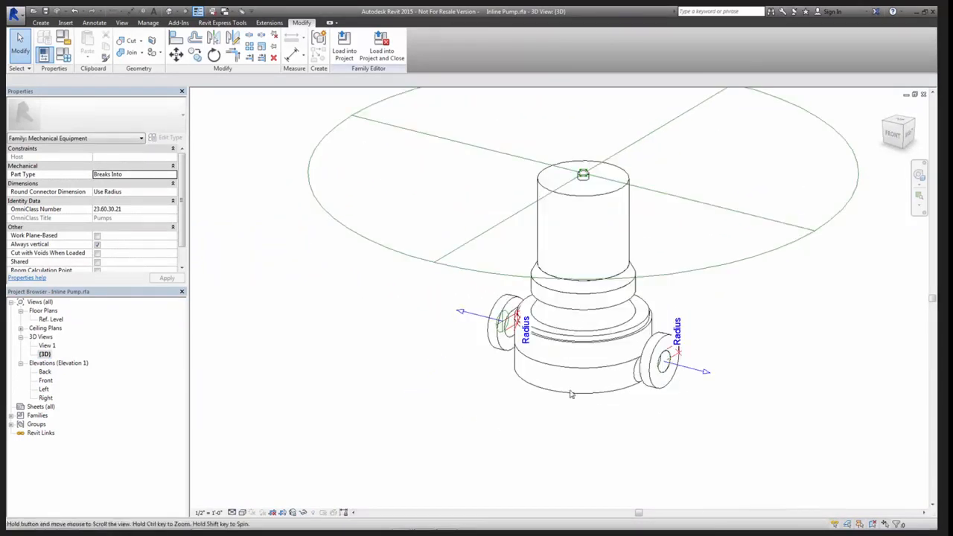
# Compare the flow direction and primary connector assignment of the pump's two pipe connectors, then clear the selection
pyautogui.click(468, 316)
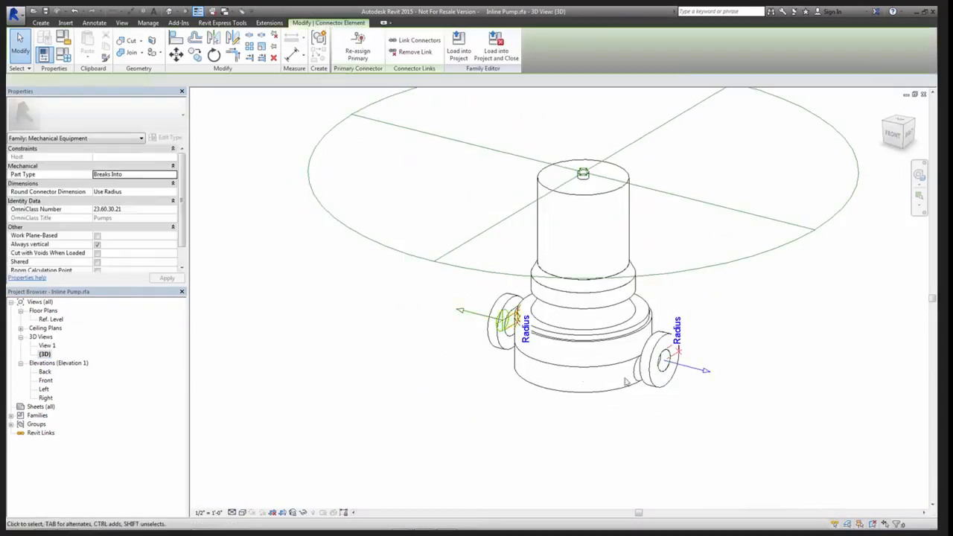
pyautogui.click(689, 372)
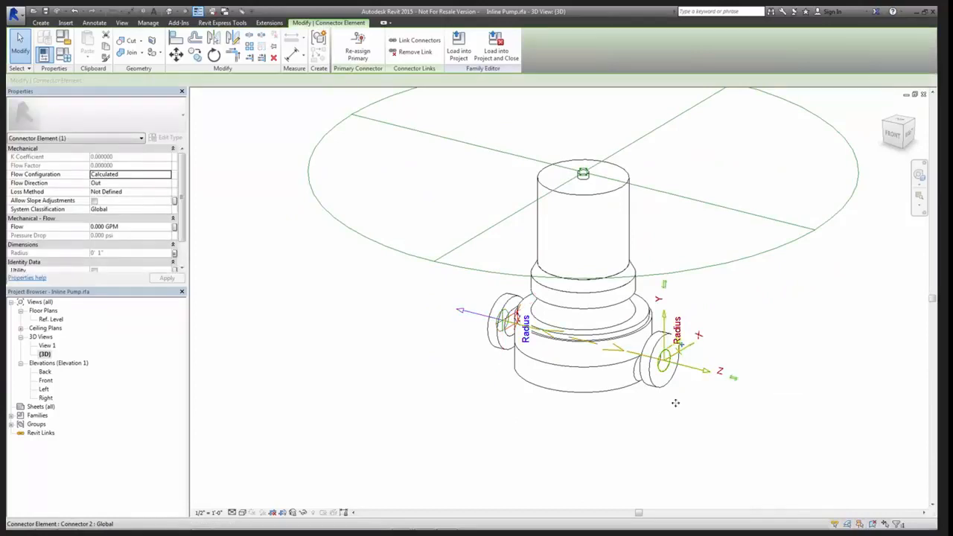
pyautogui.click(652, 440)
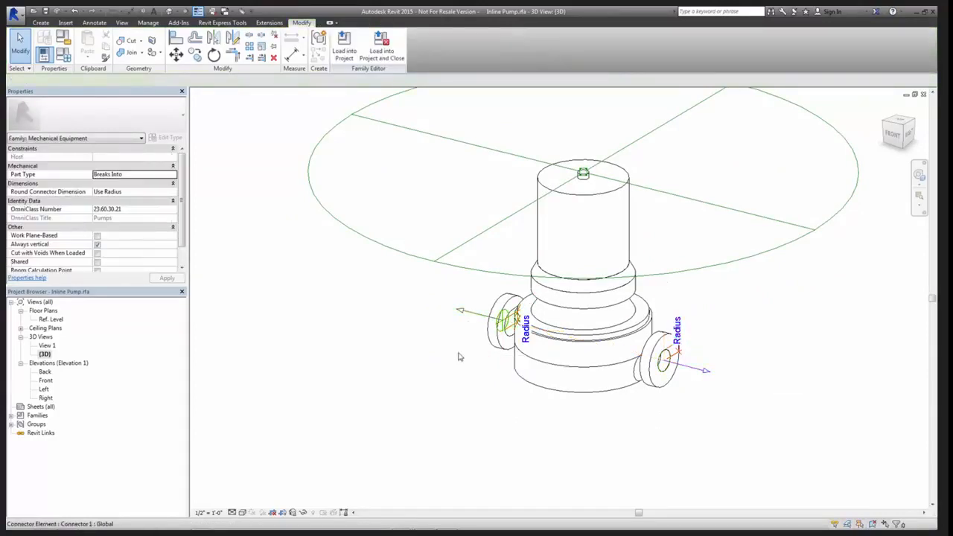
pyautogui.click(457, 355)
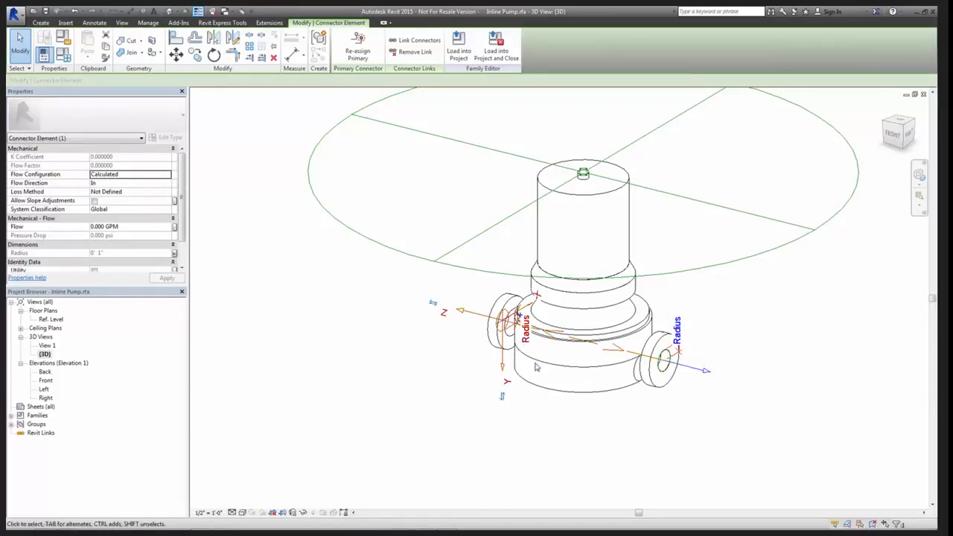
pyautogui.click(700, 370)
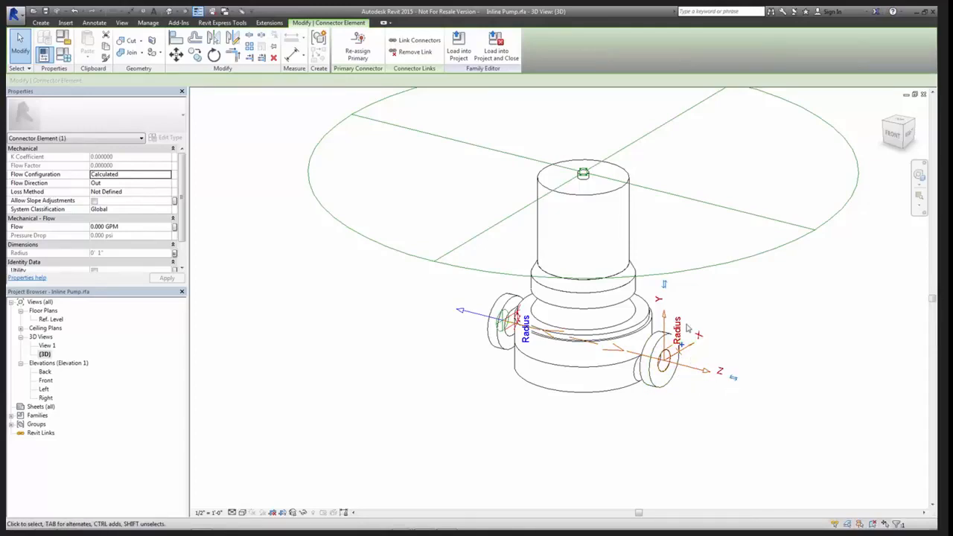
pyautogui.click(355, 45)
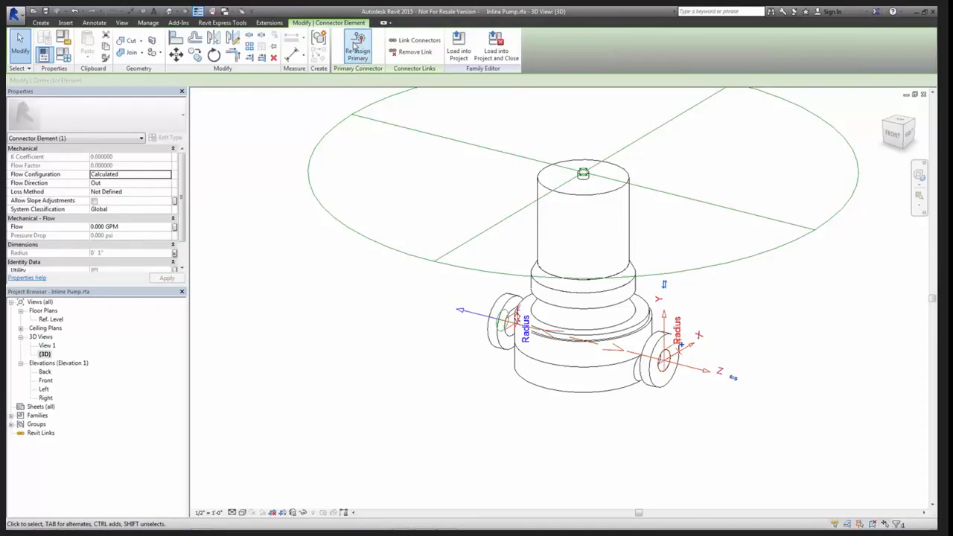
pyautogui.click(600, 486)
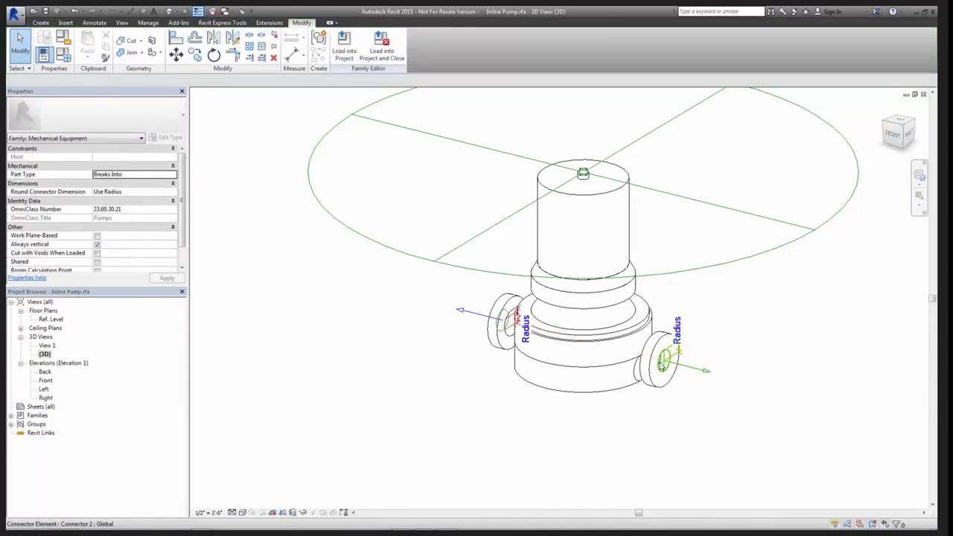
pyautogui.scroll(3, 657, 357)
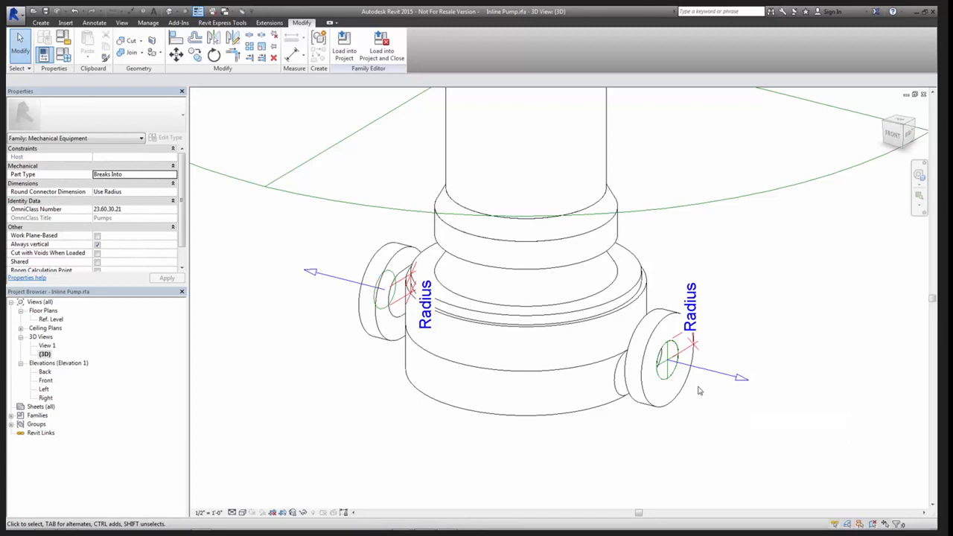
pyautogui.scroll(-4, 698, 390)
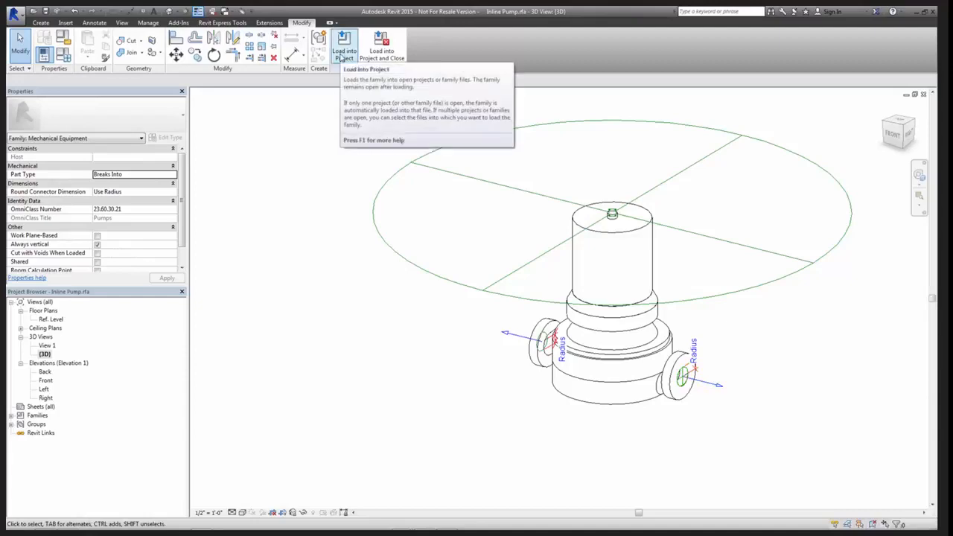
# Load the updated Inline Pump family into the project
pyautogui.click(340, 57)
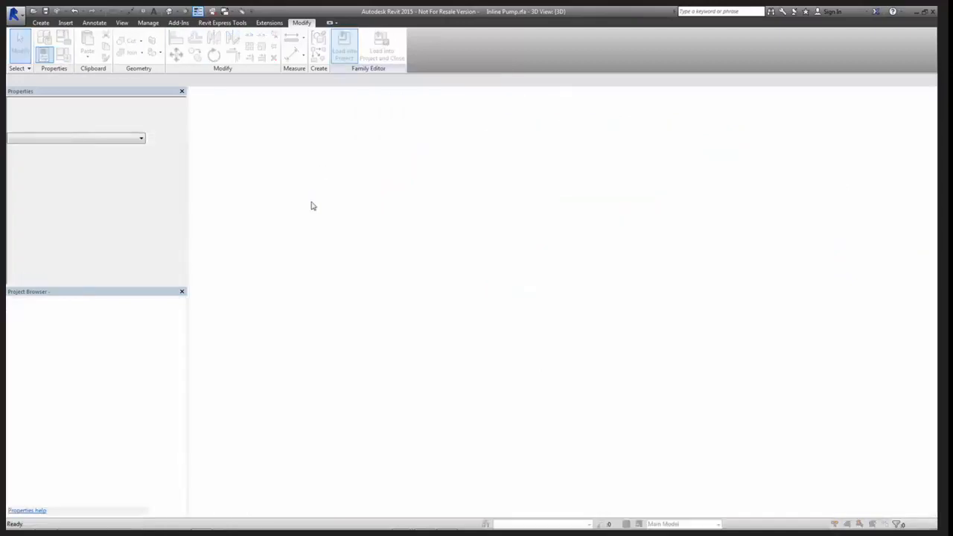
pyautogui.click(456, 245)
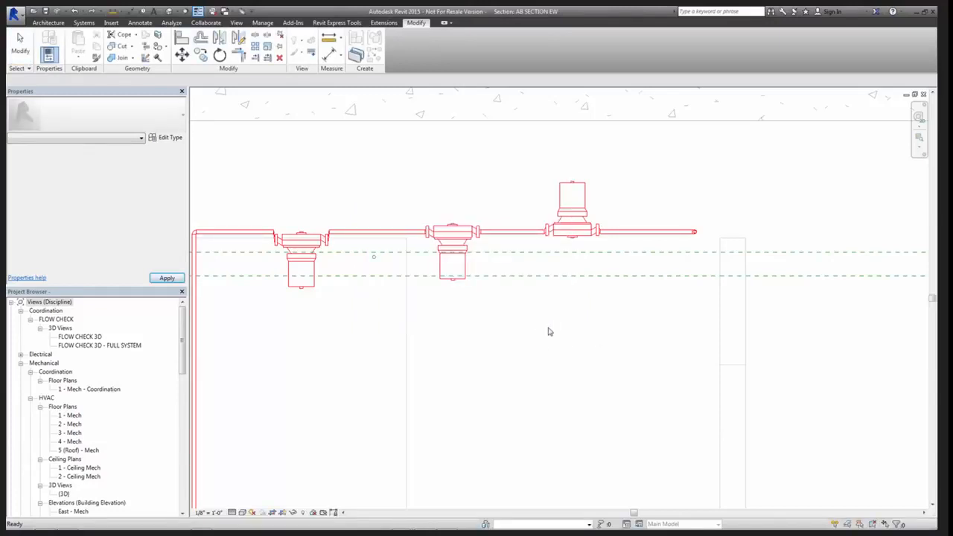
# Tile the open views, minimize the Inline Pump 3D view, and enlarge the AB SECTION EW view to full height beside the floor plan
pyautogui.press('w')
pyautogui.press('t')
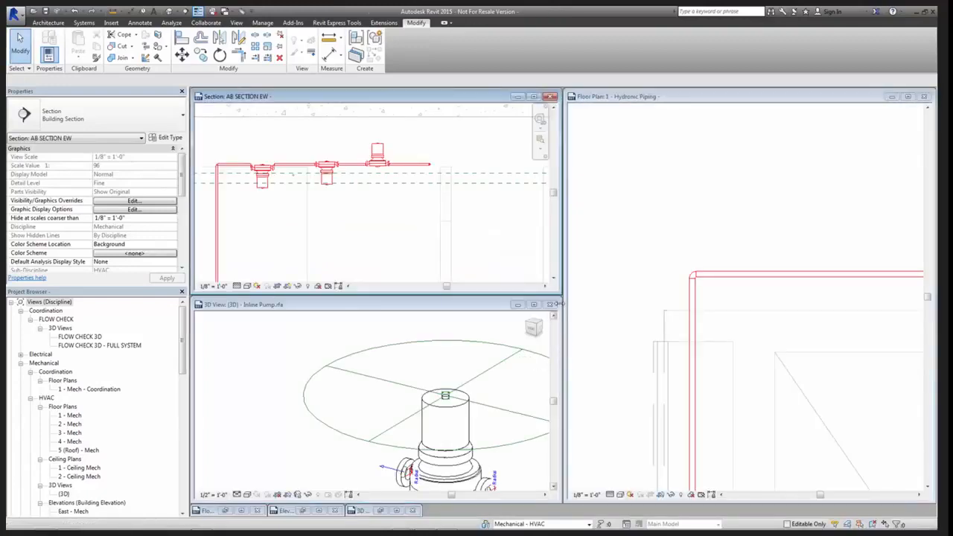
pyautogui.click(519, 312)
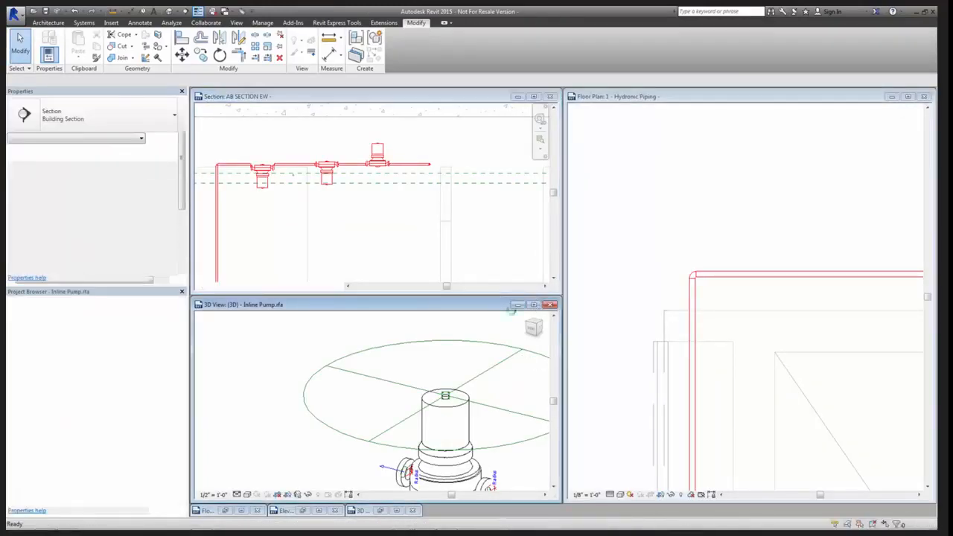
pyautogui.click(517, 305)
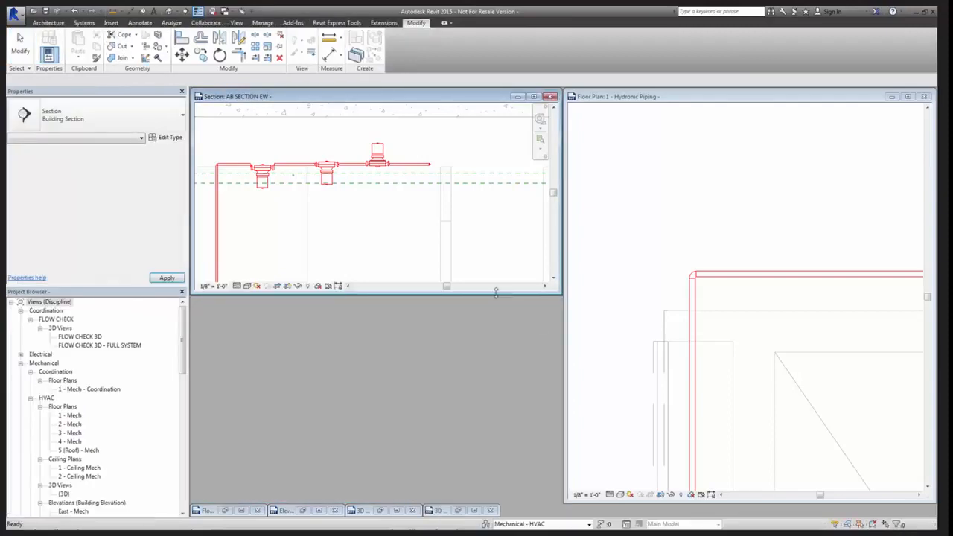
pyautogui.moveTo(490, 459); pyautogui.dragTo(511, 489)
# Delete the middle pump from the red hot-run piping in the Hydronic Piping floor plan
pyautogui.click(594, 414)
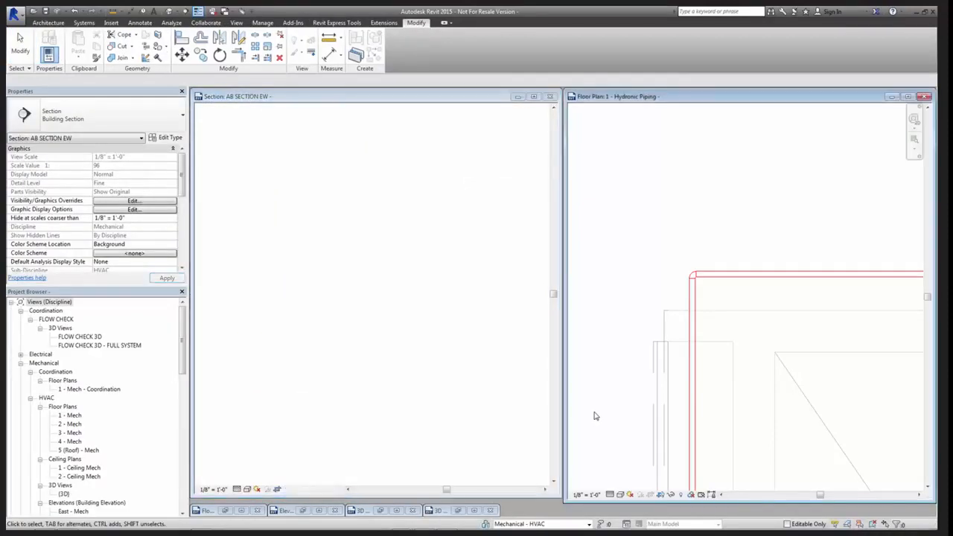
pyautogui.scroll(-2, 595, 414)
pyautogui.moveTo(620, 419); pyautogui.dragTo(795, 213, button='middle')
pyautogui.moveTo(689, 425); pyautogui.dragTo(859, 424, button='middle')
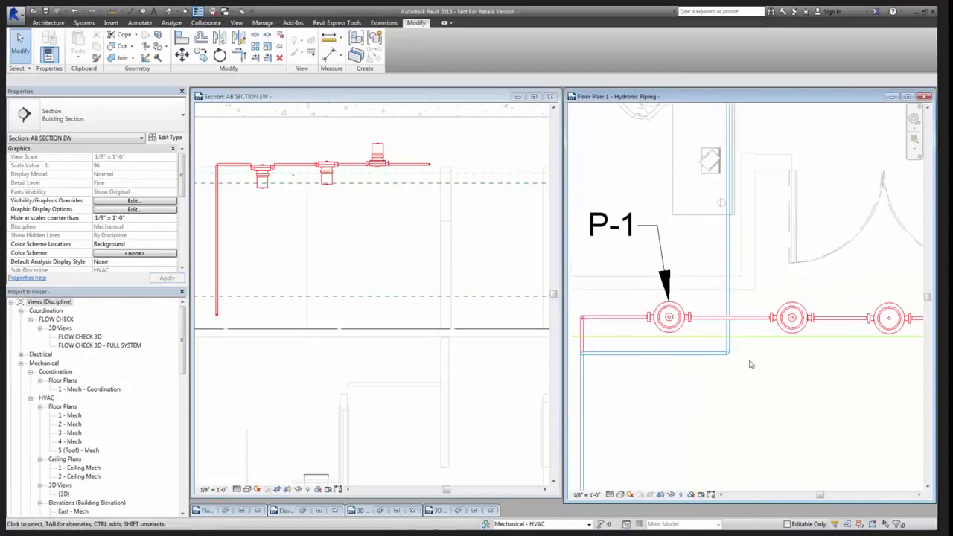
pyautogui.moveTo(642, 378); pyautogui.dragTo(531, 389, button='middle')
pyautogui.moveTo(651, 296); pyautogui.dragTo(703, 356)
pyautogui.press('Delete')
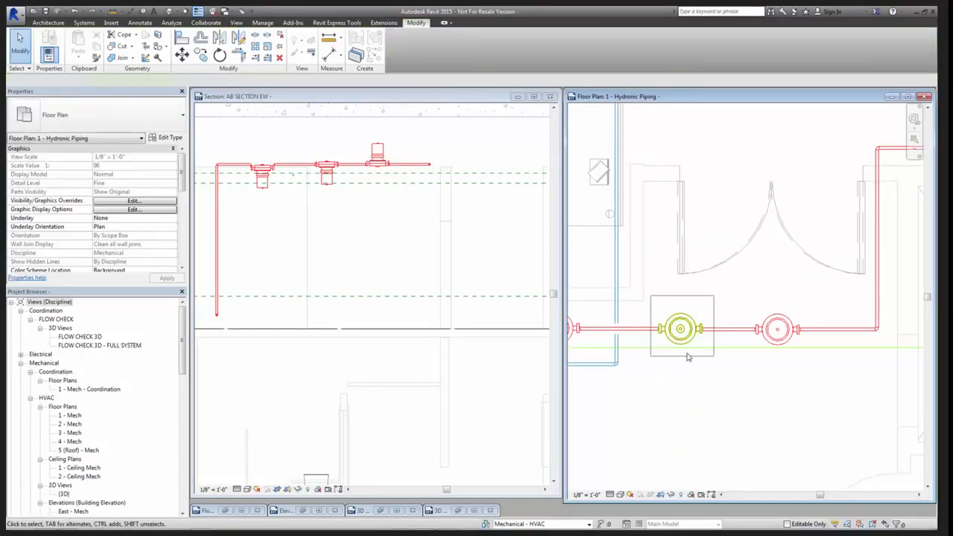
# Extend the open pipe end beside P-1 across the gap toward the pipe of the remaining pump
pyautogui.scroll(2, 691, 358)
pyautogui.click(635, 312)
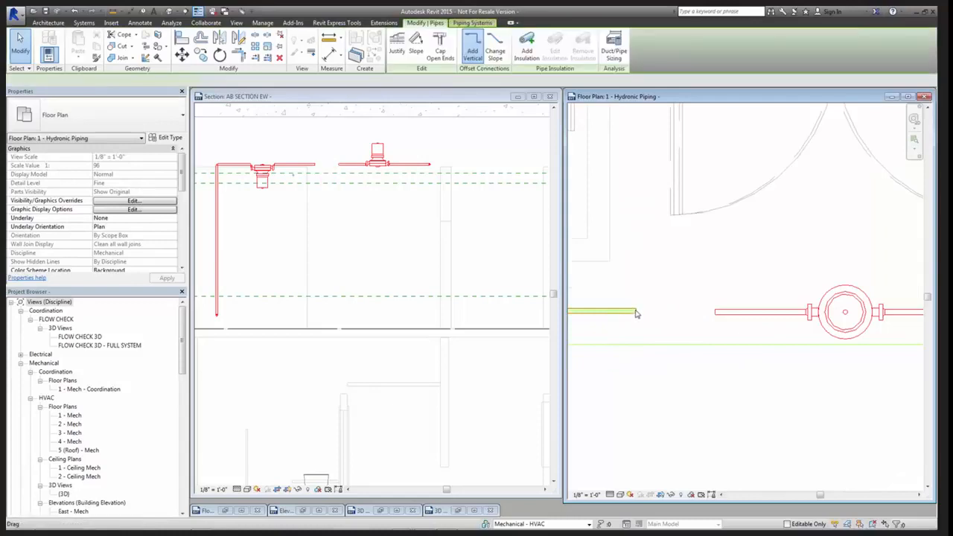
pyautogui.moveTo(636, 311); pyautogui.dragTo(706, 313)
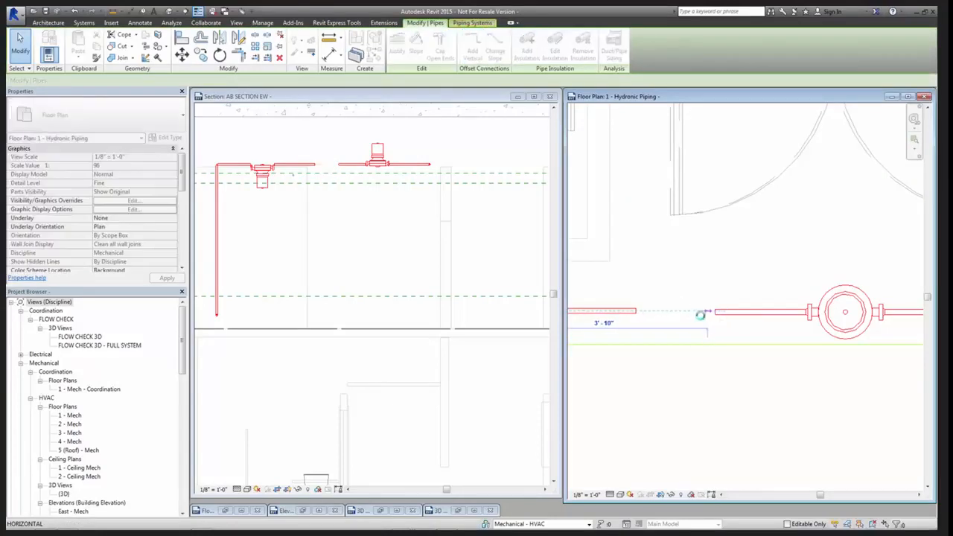
pyautogui.moveTo(732, 313); pyautogui.dragTo(717, 314)
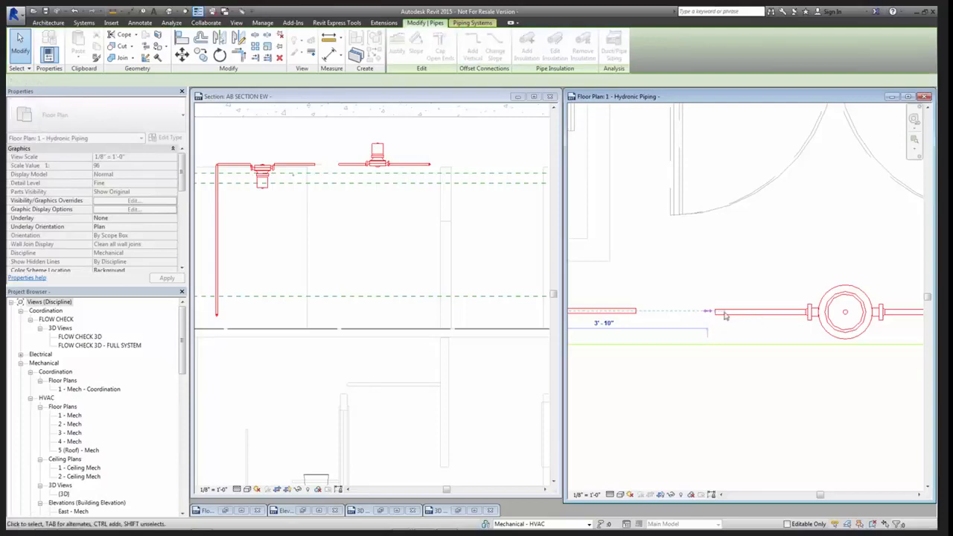
pyautogui.scroll(2, 714, 319)
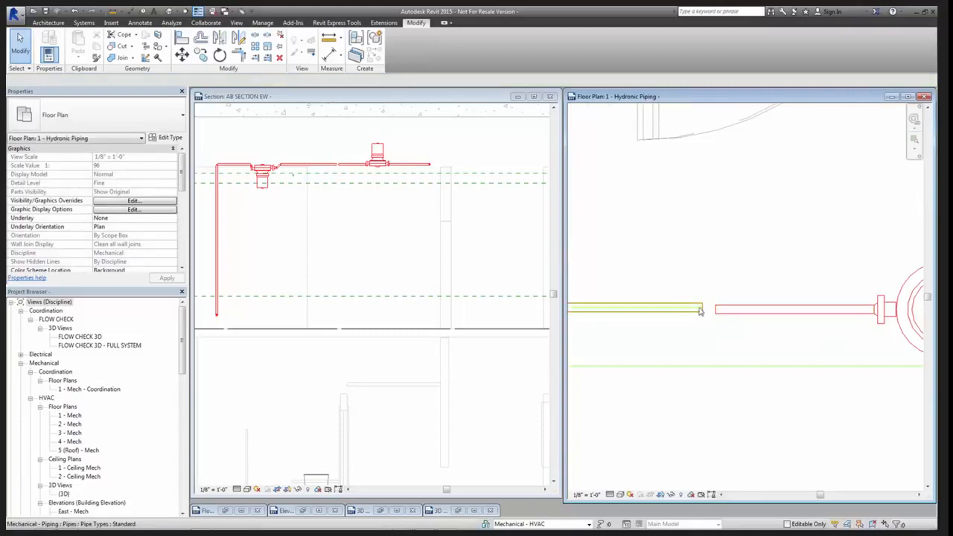
# Delete the pump beyond the gap with its adjoining pipes and elbow, and trim the remaining pipes into one continuous corner run
pyautogui.scroll(-2, 713, 312)
pyautogui.scroll(-2, 720, 317)
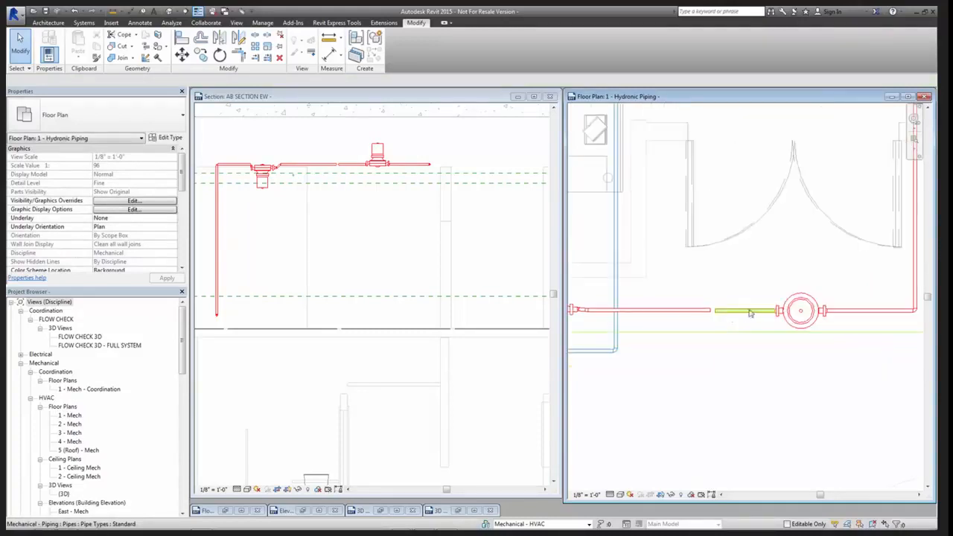
pyautogui.scroll(-1, 714, 310)
pyautogui.moveTo(692, 286); pyautogui.dragTo(885, 335)
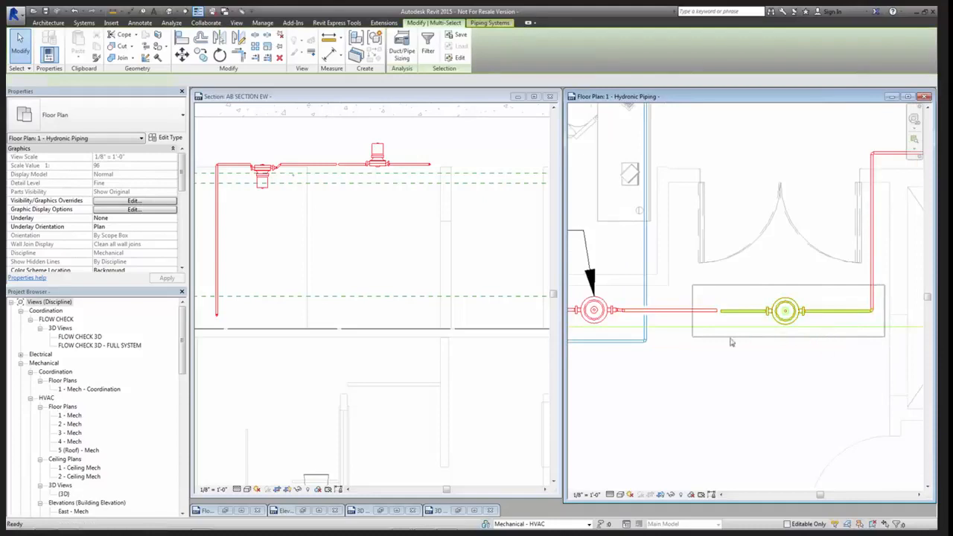
pyautogui.press('Delete')
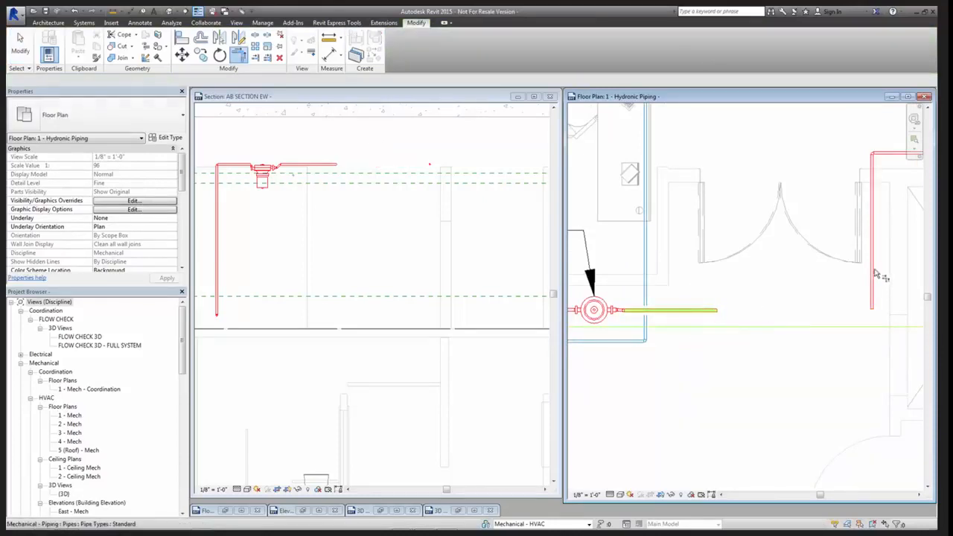
pyautogui.click(780, 326)
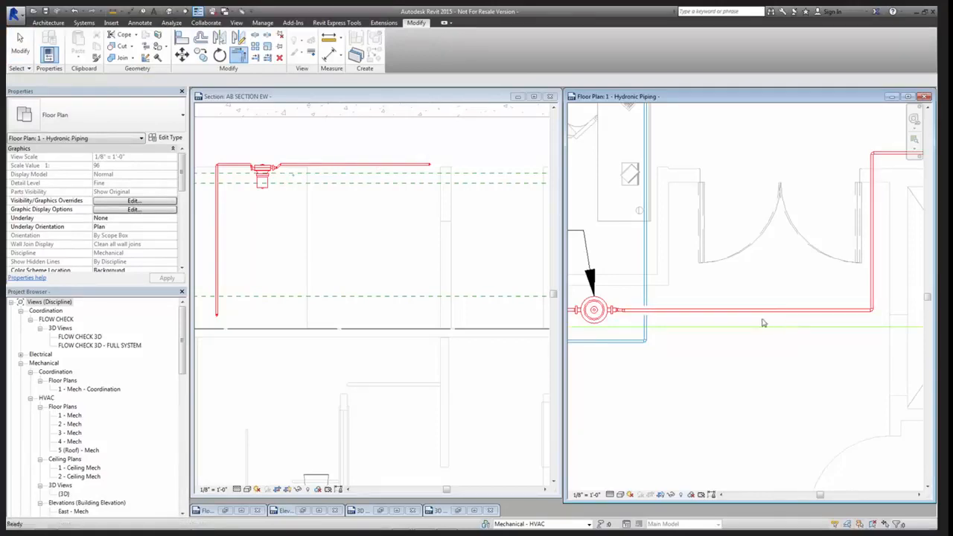
# Place a 1.5" Inline Pump on the horizontal pipe run between P-1 and the corner
pyautogui.press('m')
pyautogui.press('e')
pyautogui.click(754, 309)
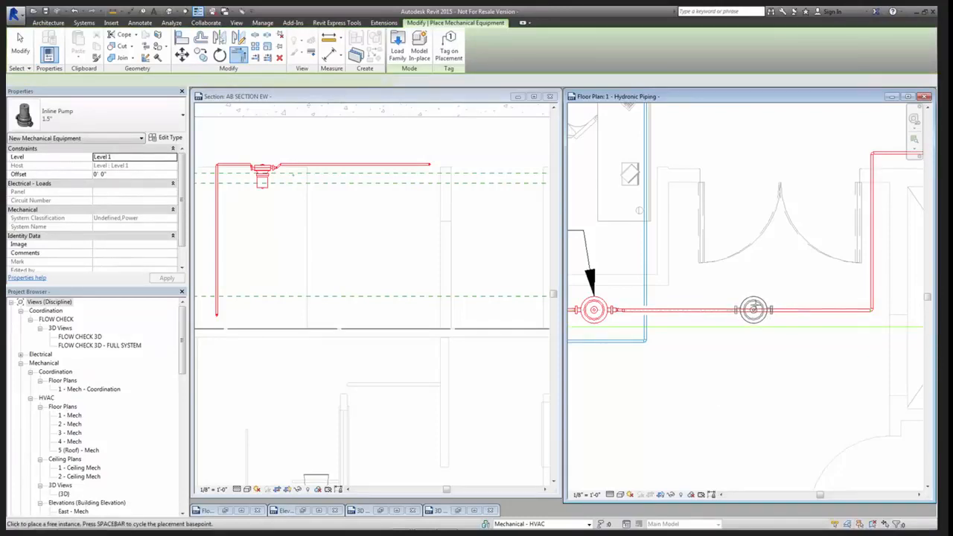
pyautogui.click(772, 309)
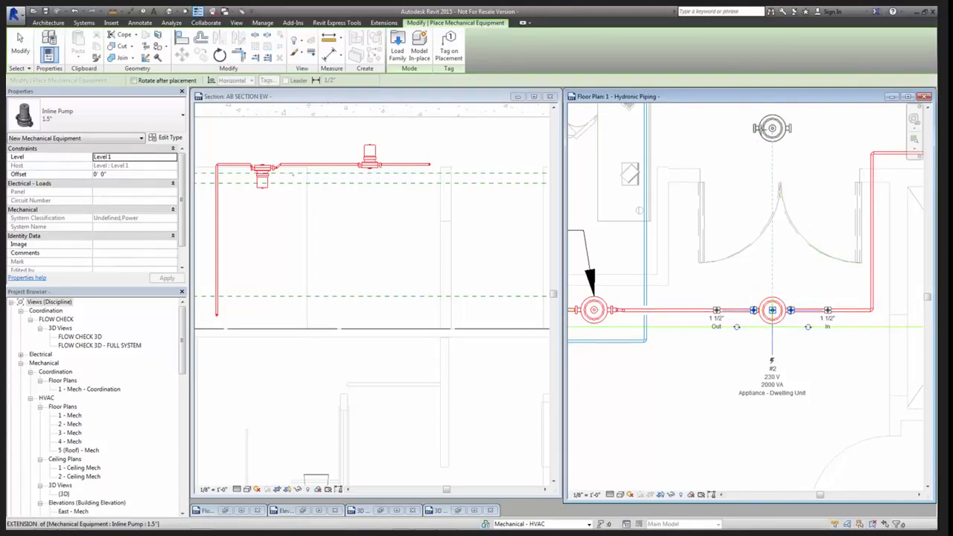
pyautogui.press('Escape')
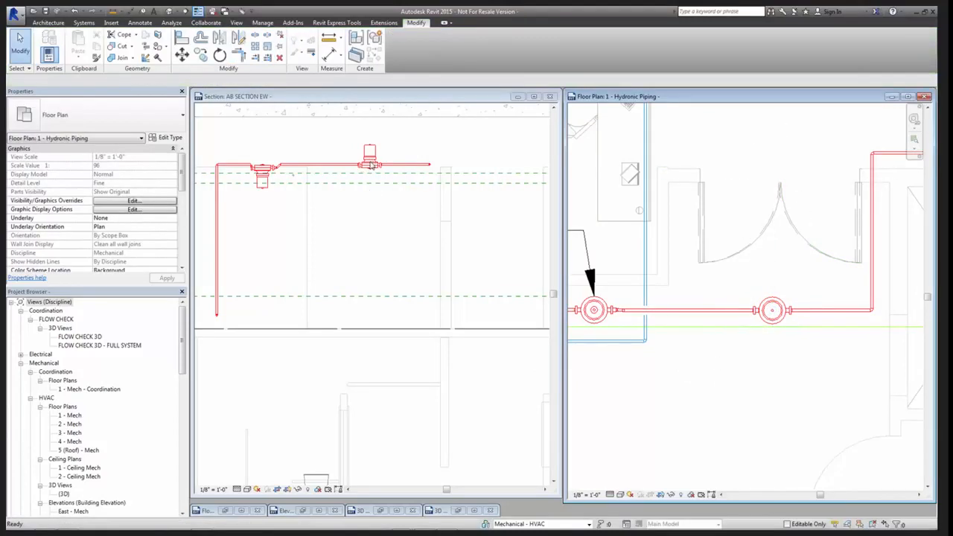
# Examine how the newly placed 1.5" Inline Pump's flanges line up with the adjoining pipes in the AB SECTION EW section
pyautogui.scroll(5, 365, 168)
pyautogui.scroll(-3, 365, 168)
pyautogui.click(365, 168)
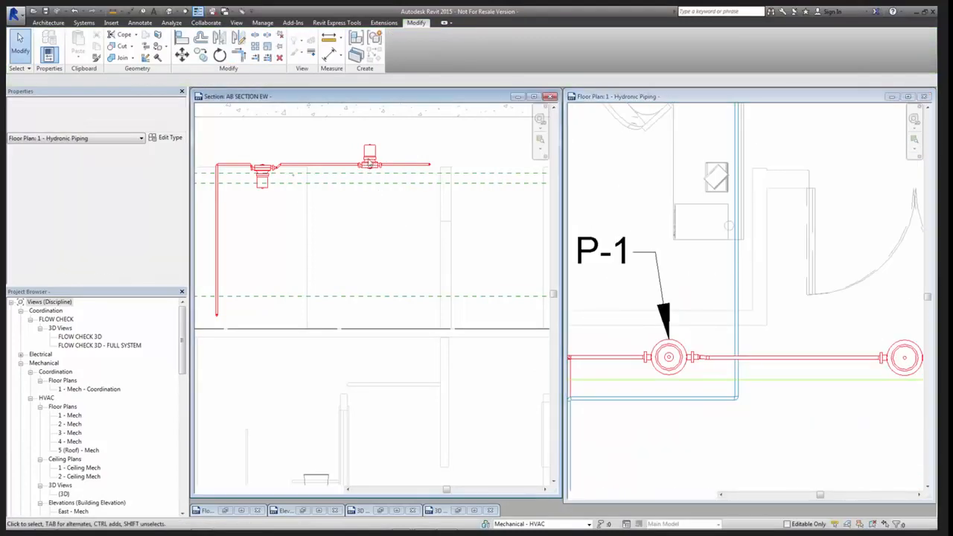
pyautogui.scroll(5, 370, 169)
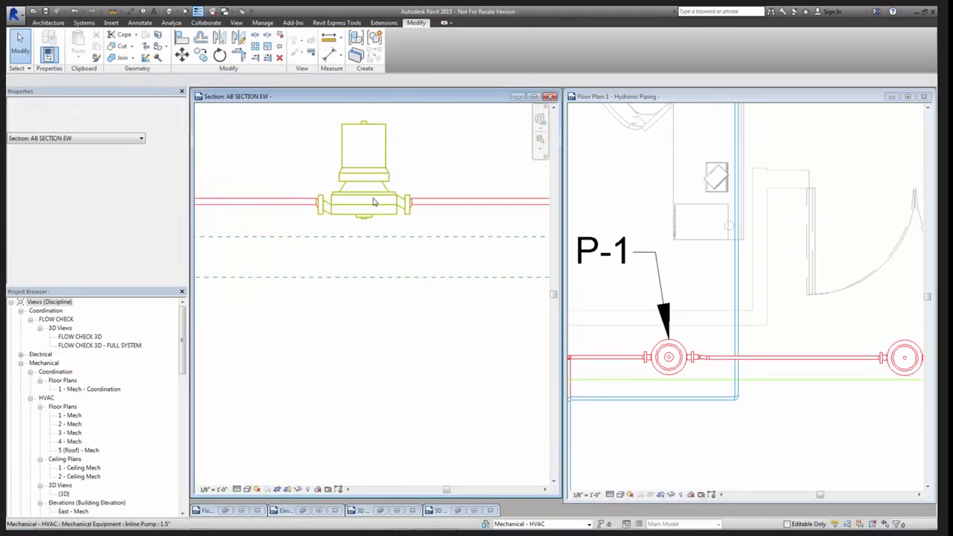
pyautogui.moveTo(374, 202); pyautogui.dragTo(345, 227, button='middle')
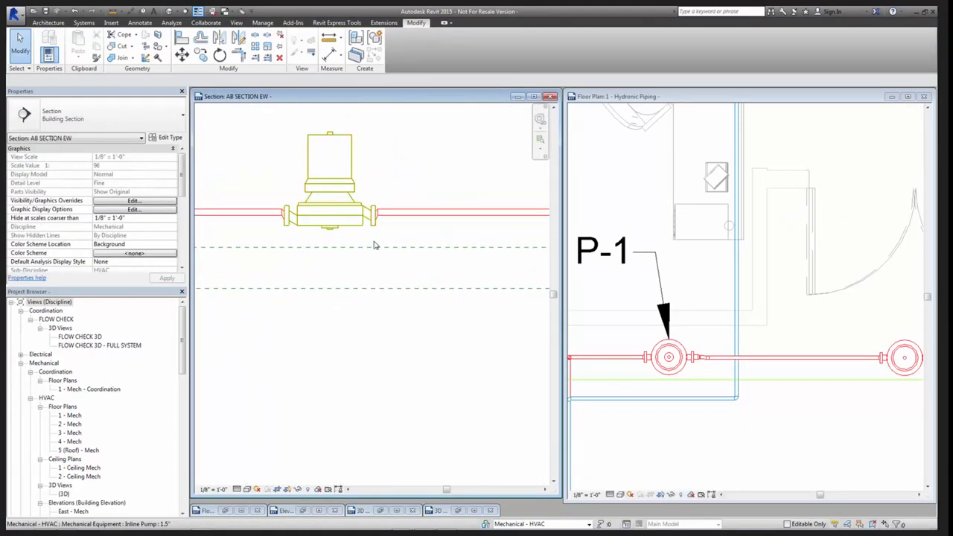
pyautogui.scroll(4, 401, 236)
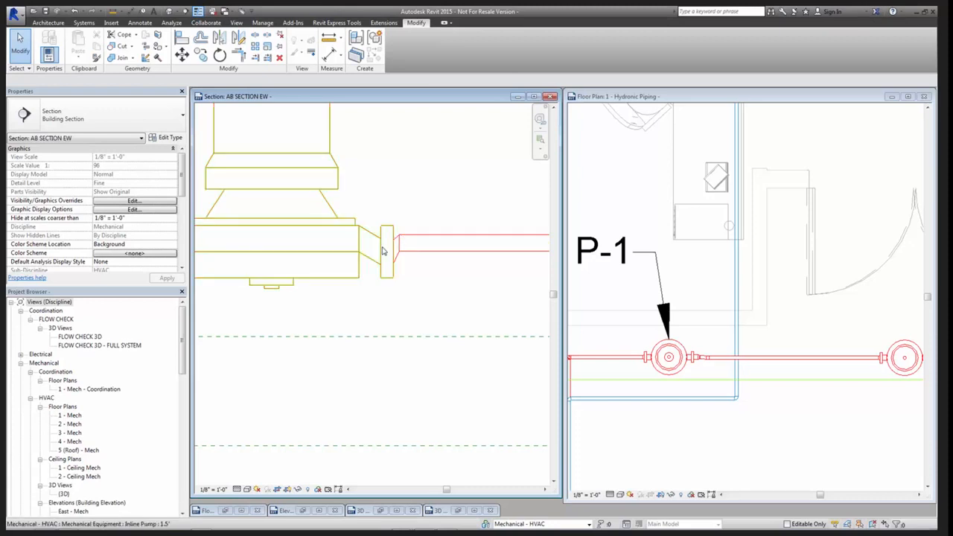
pyautogui.scroll(-4, 395, 256)
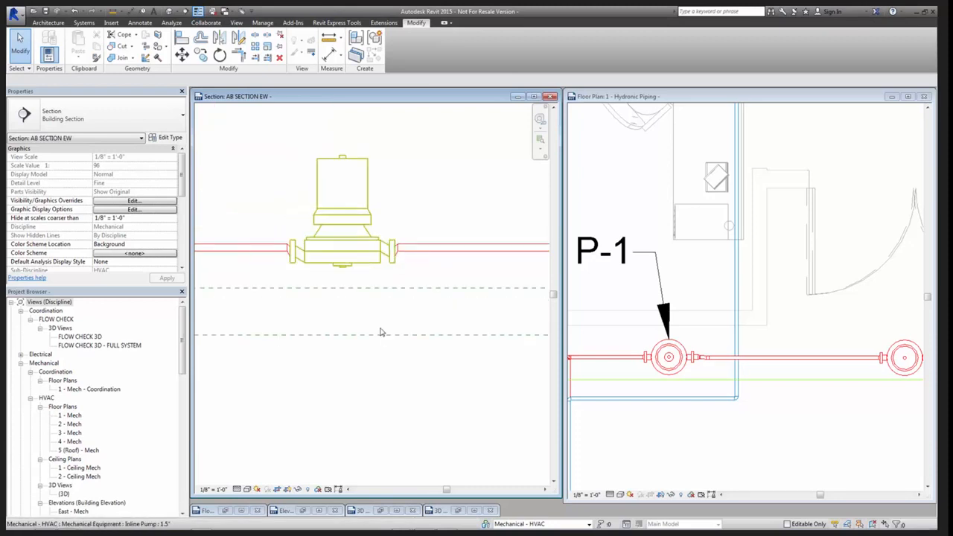
# In the Inline Pump family's Front elevation, extend the near end of the Ref. Level line toward the pump body
pyautogui.click(318, 511)
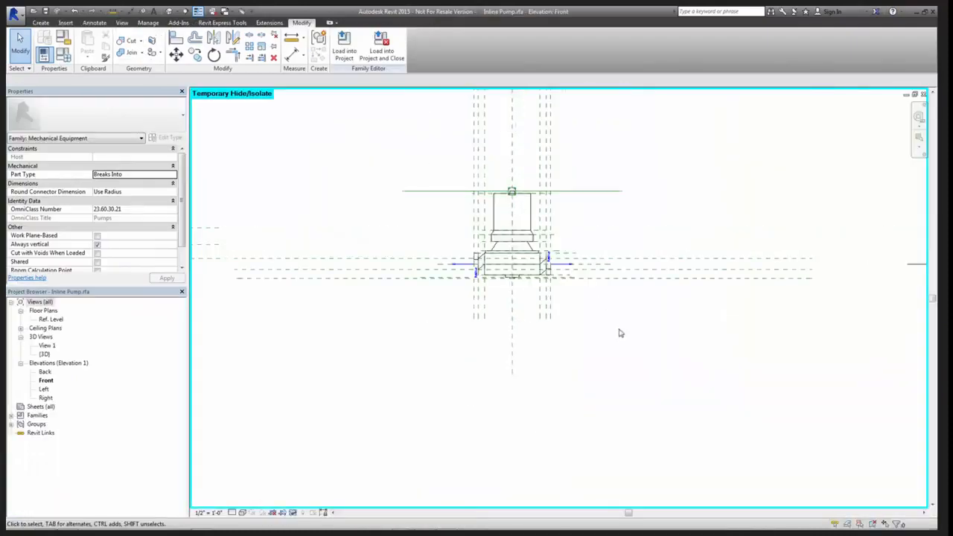
pyautogui.scroll(-2, 640, 331)
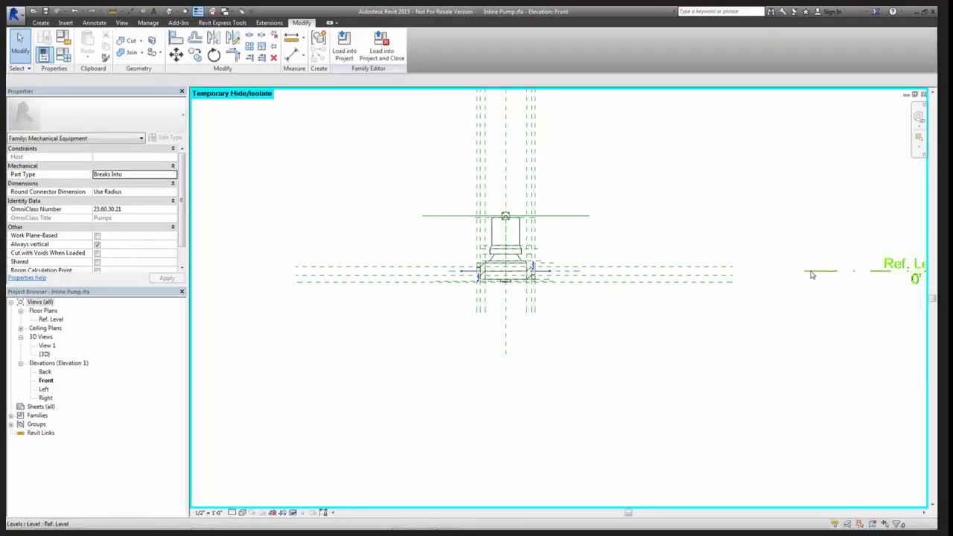
pyautogui.click(804, 273)
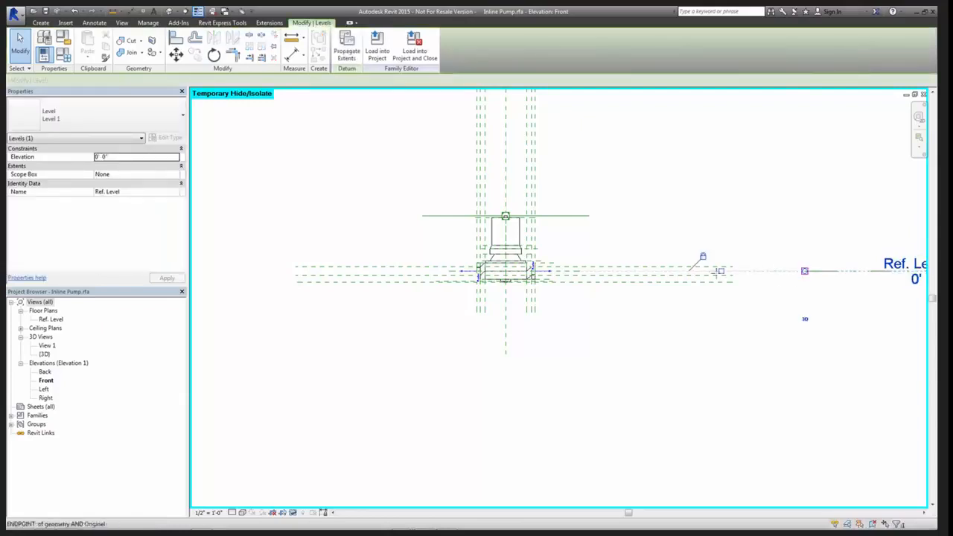
pyautogui.moveTo(717, 273); pyautogui.dragTo(618, 275)
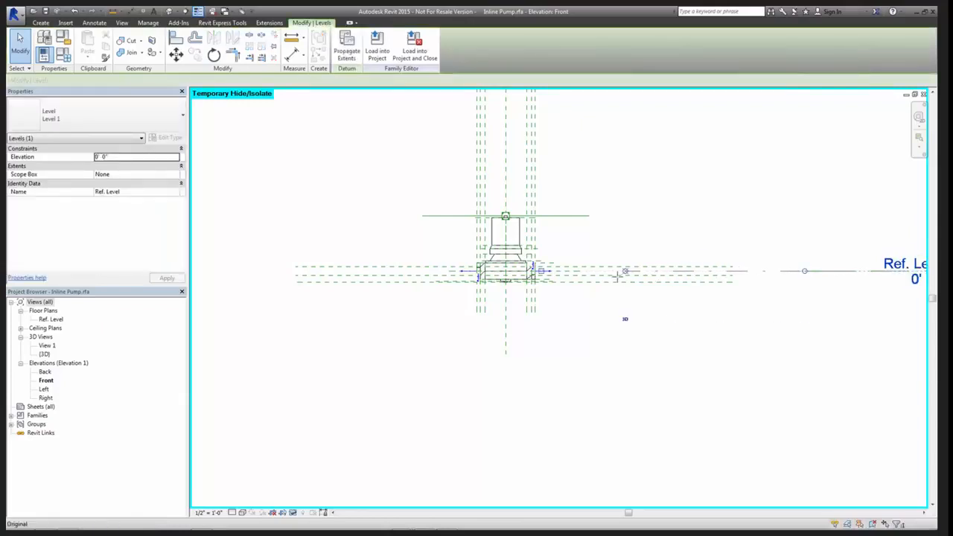
pyautogui.click(580, 324)
pyautogui.scroll(5, 594, 312)
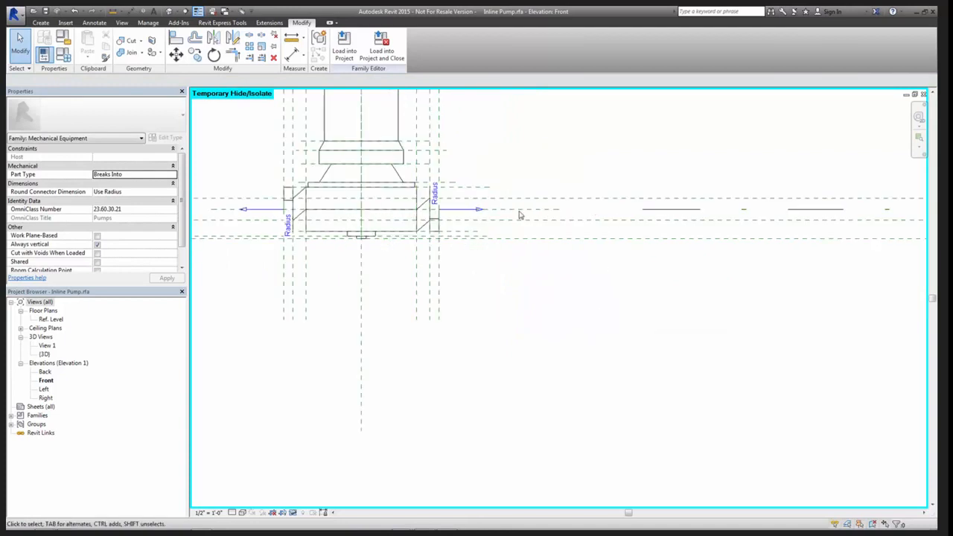
pyautogui.scroll(-2, 574, 327)
# In the AB SECTION EW section, draw a detail line about 2'-2" long across the pump, joining the adjoining pipes' centerlines
pyautogui.hotkey('ctrl', 'Tab')
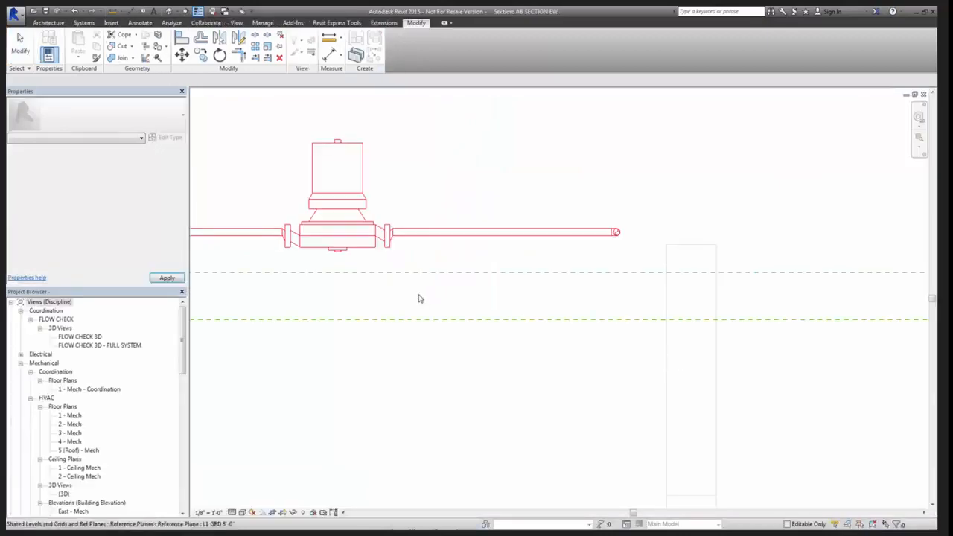
pyautogui.moveTo(419, 298); pyautogui.dragTo(474, 248, button='middle')
pyautogui.scroll(2, 473, 248)
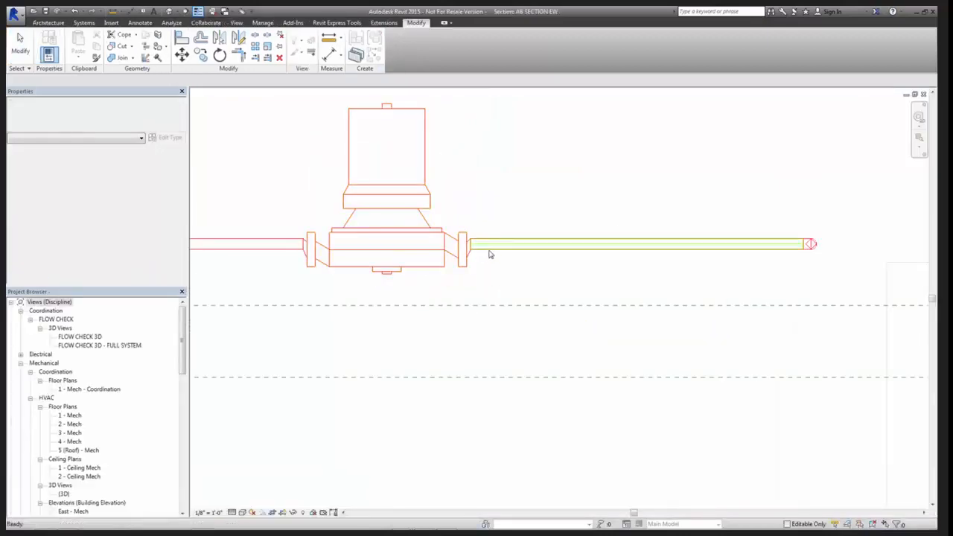
pyautogui.click(491, 247)
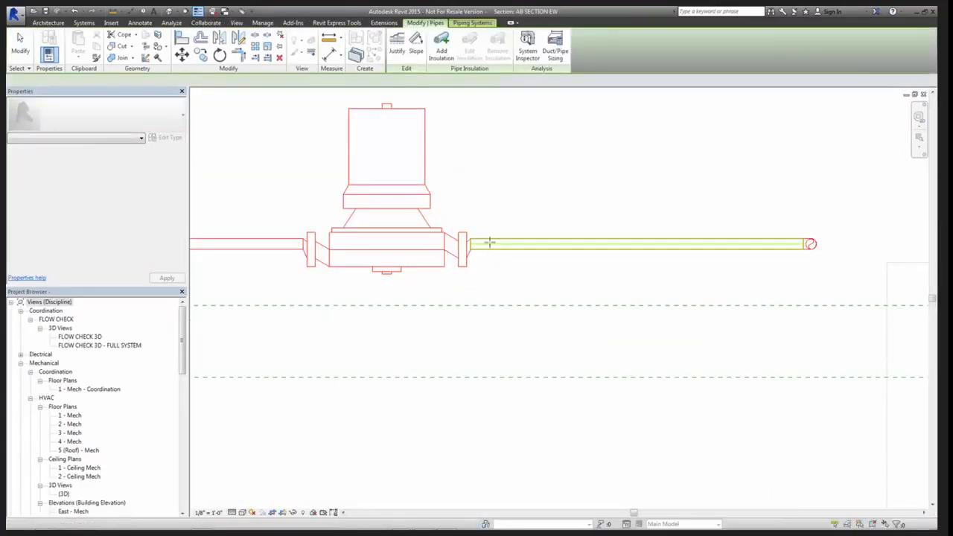
pyautogui.press('d')
pyautogui.press('l')
pyautogui.click(490, 243)
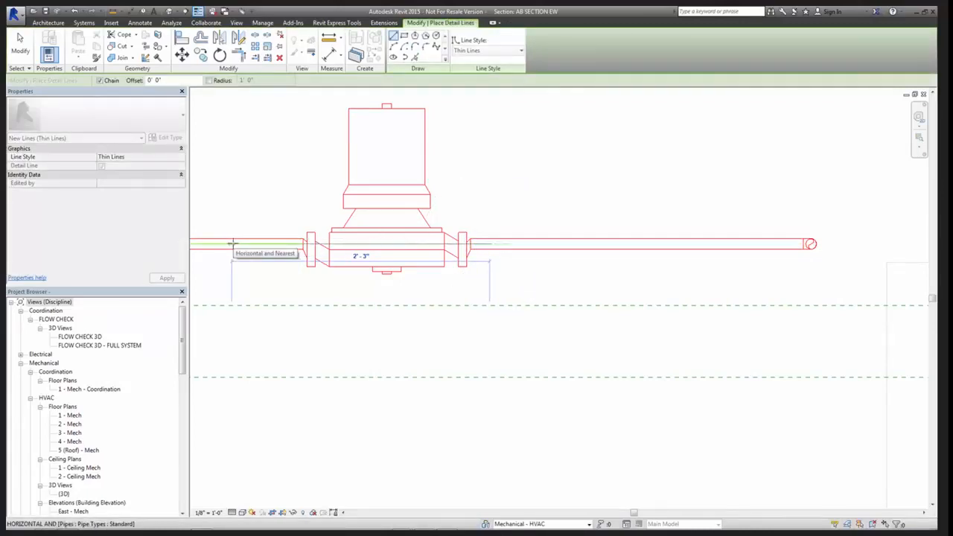
pyautogui.click(234, 243)
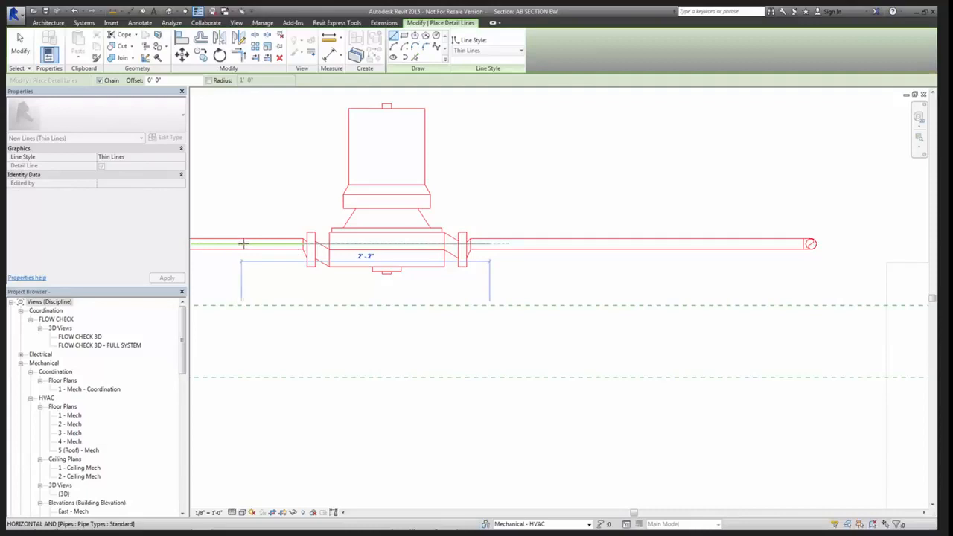
pyautogui.press('Escape')
pyautogui.press('Escape')
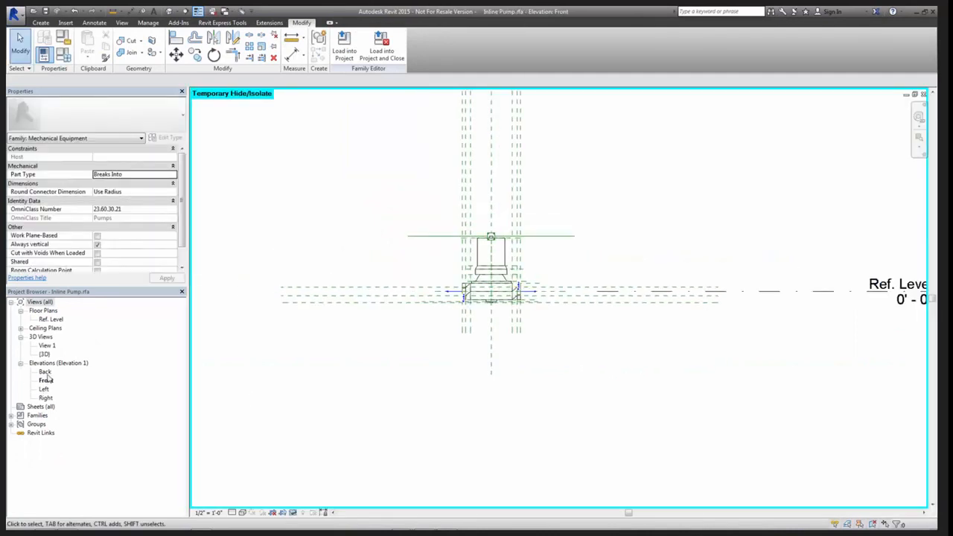
# Examine the Inline Pump family's Back elevation, checking the Ref. Level position against the connectors and the pump body's height dimensions
pyautogui.doubleClick(46, 371)
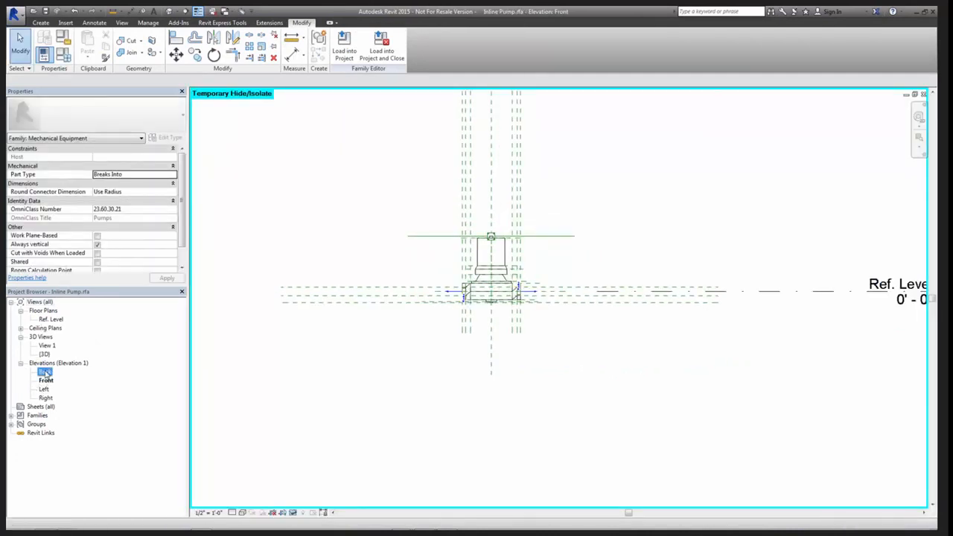
pyautogui.click(595, 411)
pyautogui.scroll(4, 574, 382)
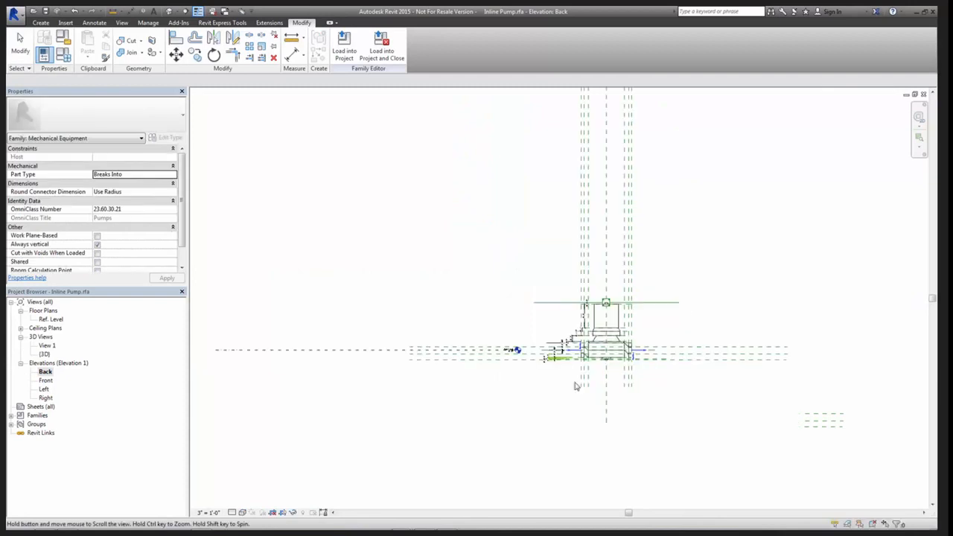
pyautogui.scroll(3, 412, 324)
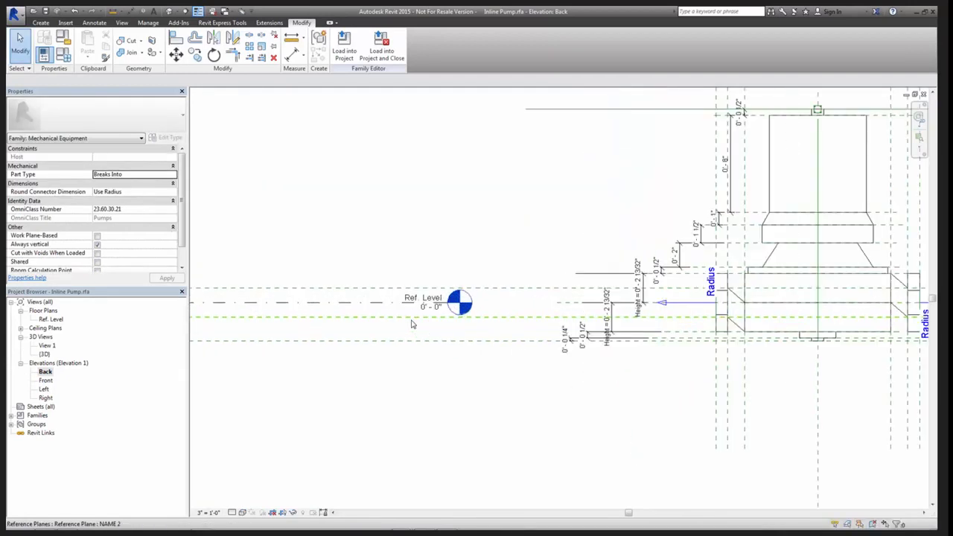
pyautogui.click(372, 300)
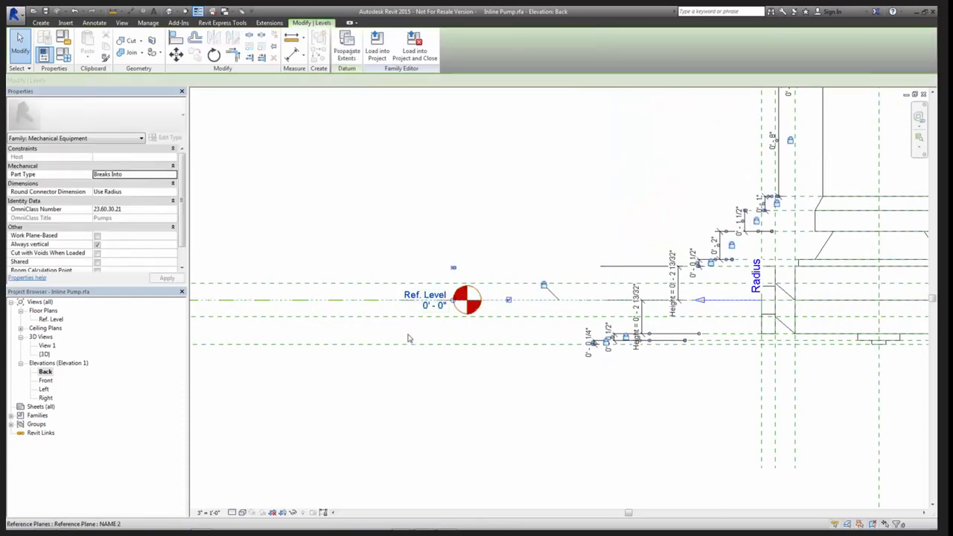
pyautogui.moveTo(509, 389); pyautogui.dragTo(409, 398, button='middle')
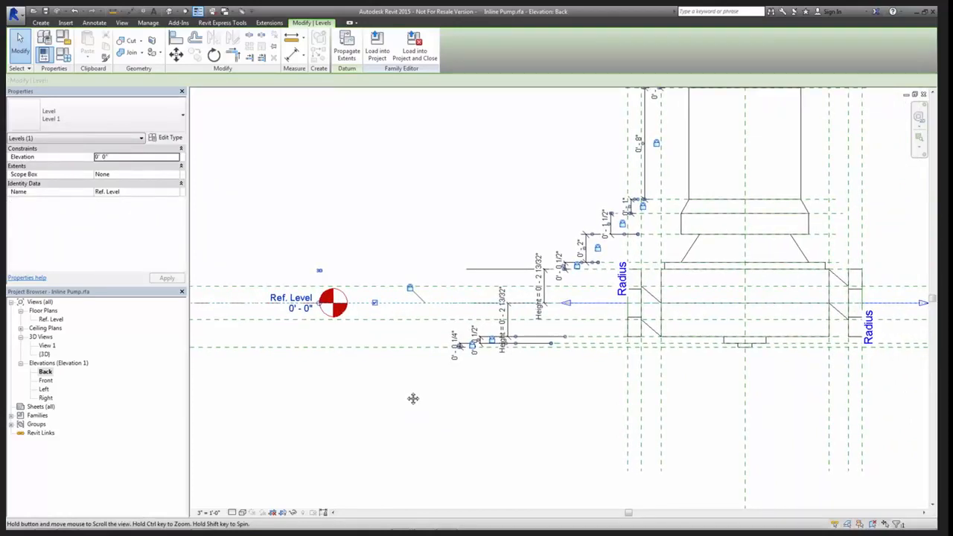
pyautogui.click(491, 410)
pyautogui.scroll(-3, 547, 392)
pyautogui.moveTo(554, 402); pyautogui.dragTo(419, 398, button='middle')
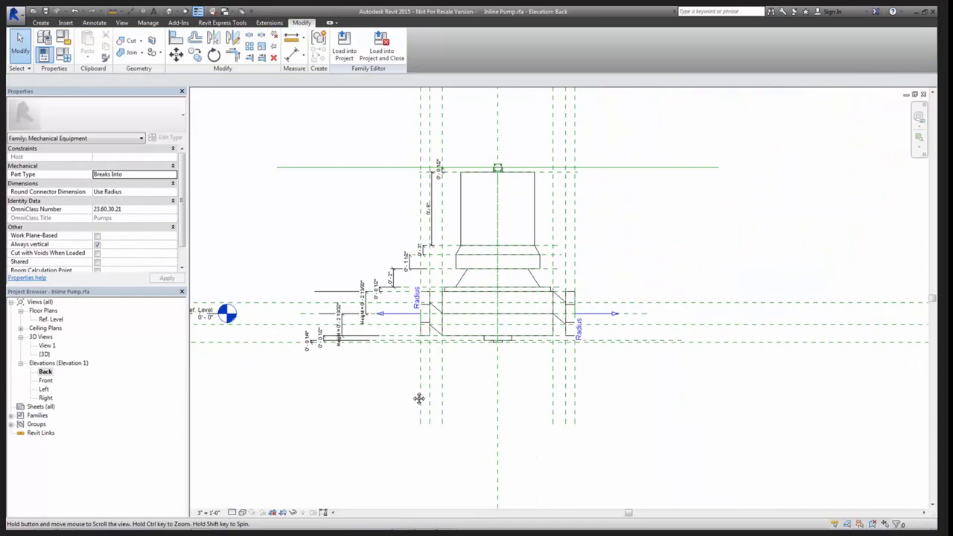
# Compare the pump with the detail line across it in the AB SECTION EW section, and delete that line
pyautogui.hotkey('ctrl', 'Tab')
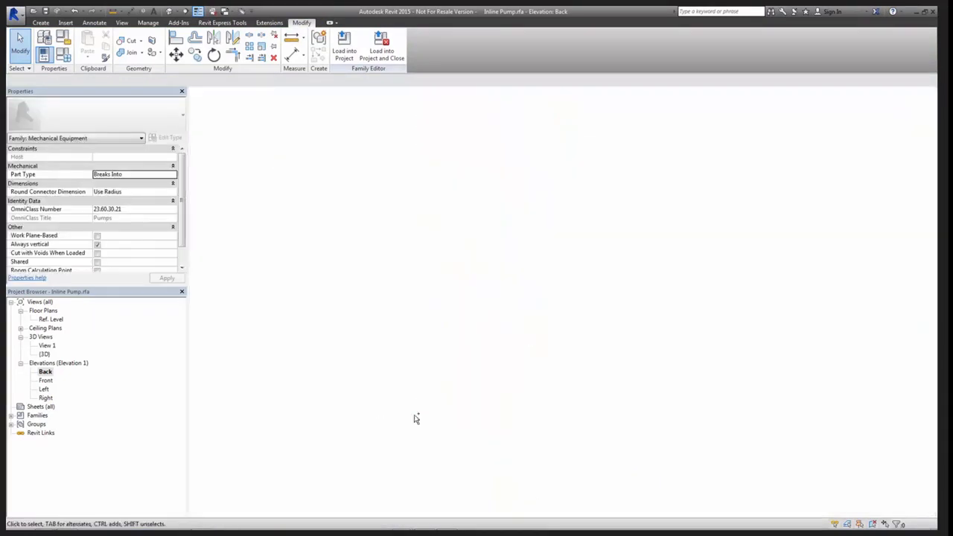
pyautogui.hotkey('ctrl', 'Tab')
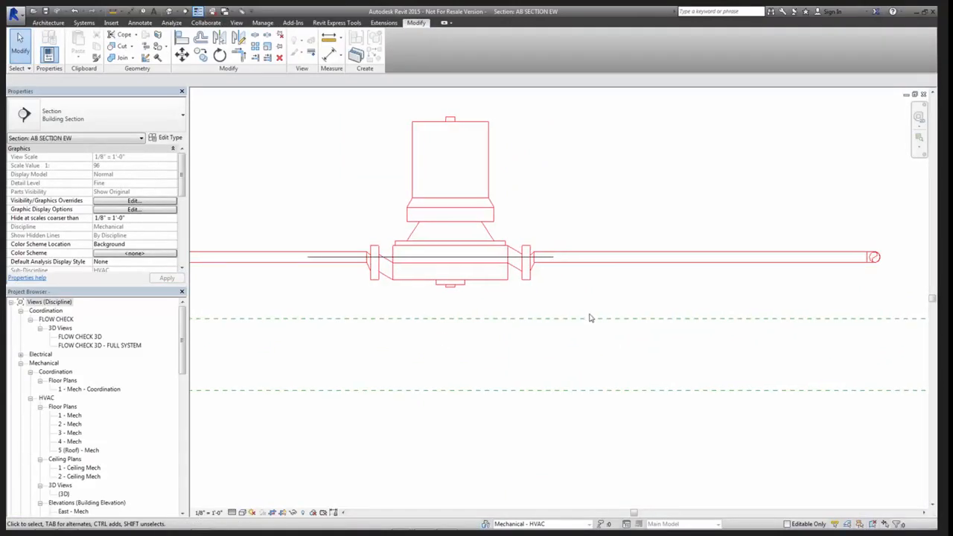
pyautogui.moveTo(485, 301); pyautogui.dragTo(527, 303, button='middle')
pyautogui.scroll(2, 482, 292)
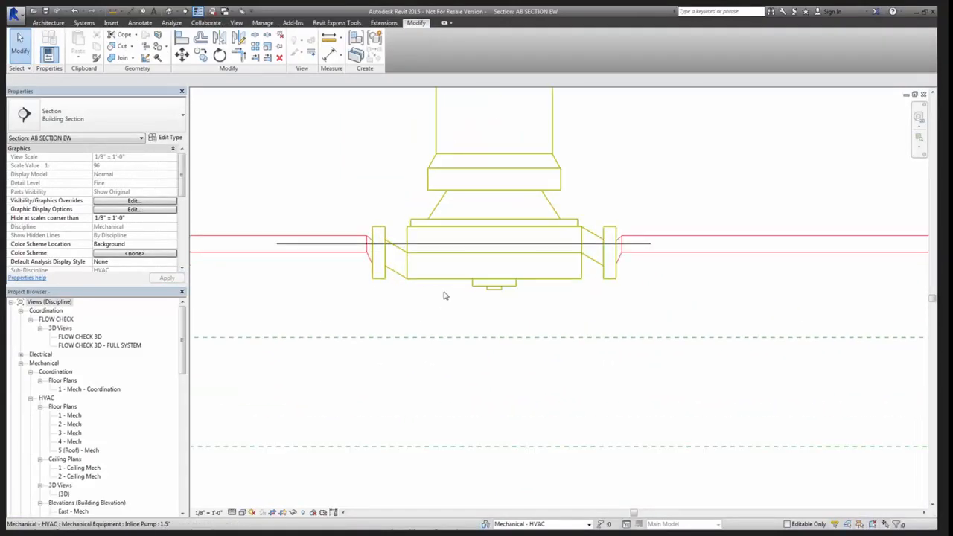
pyautogui.scroll(-2, 447, 292)
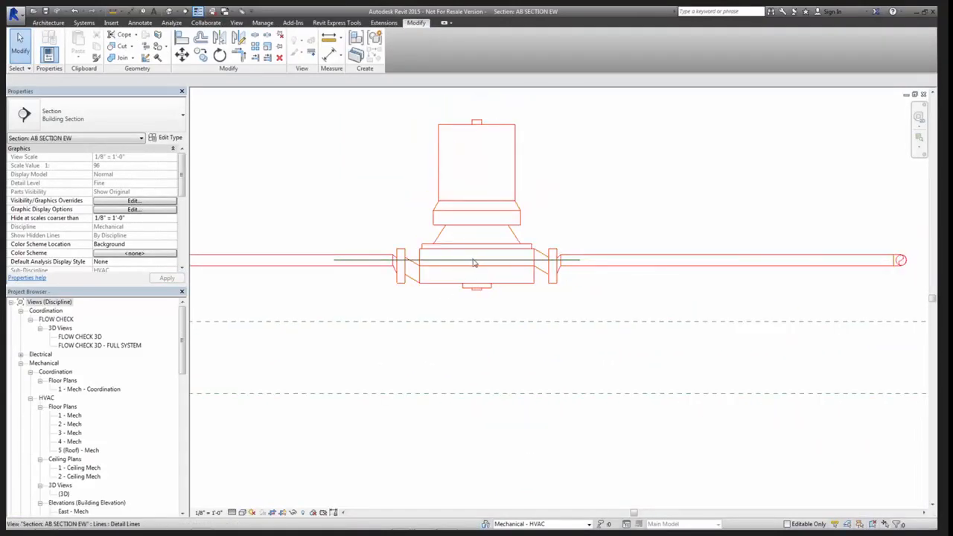
pyautogui.click(476, 270)
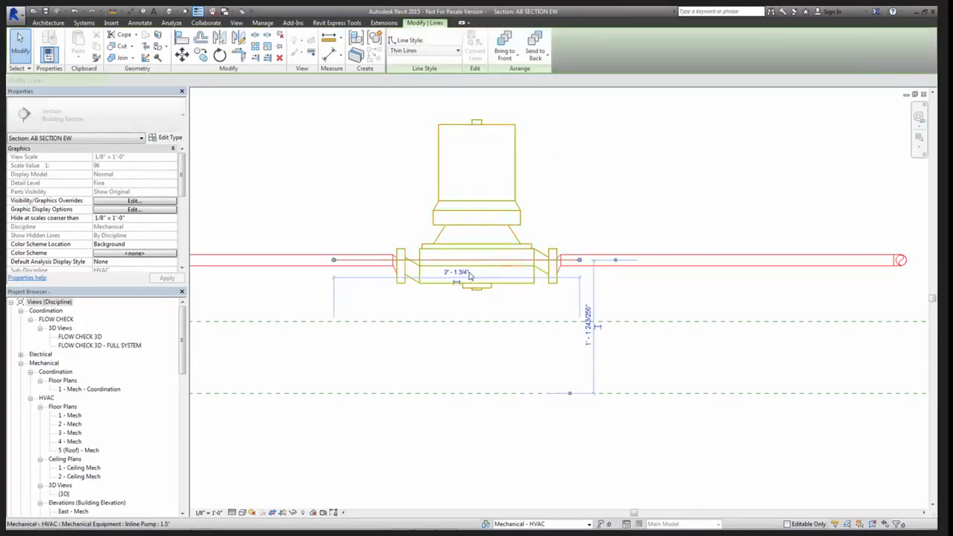
pyautogui.press('Escape')
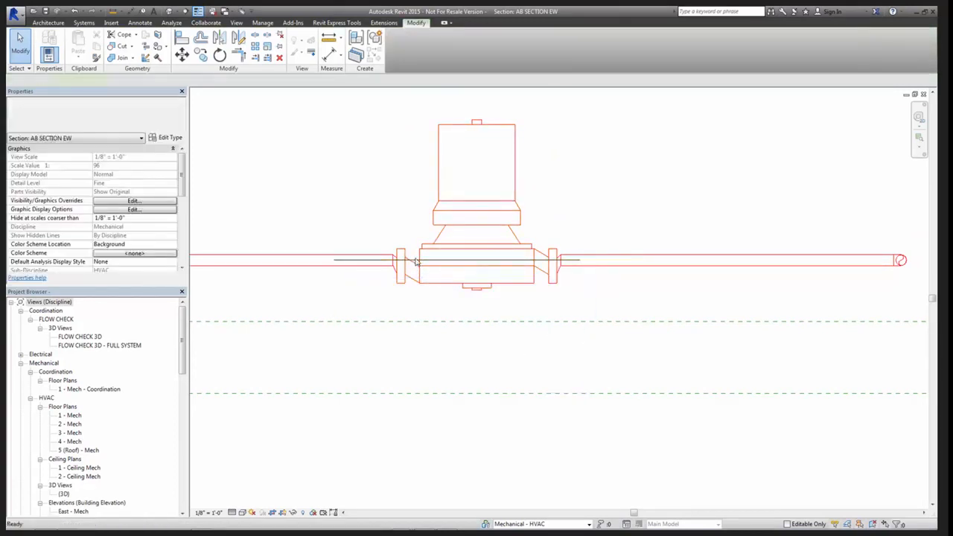
pyautogui.press('Delete')
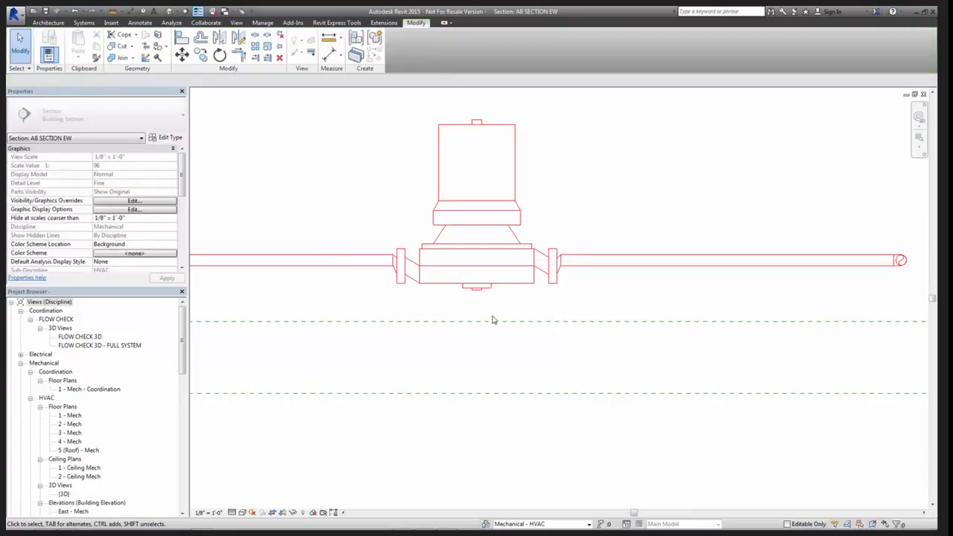
# Select the reference plane through the pump family's connectors in the Front elevation, and examine it with its dimensions in the Back elevation
pyautogui.hotkey('ctrl', 'Tab')
pyautogui.hotkey('ctrl', 'Tab')
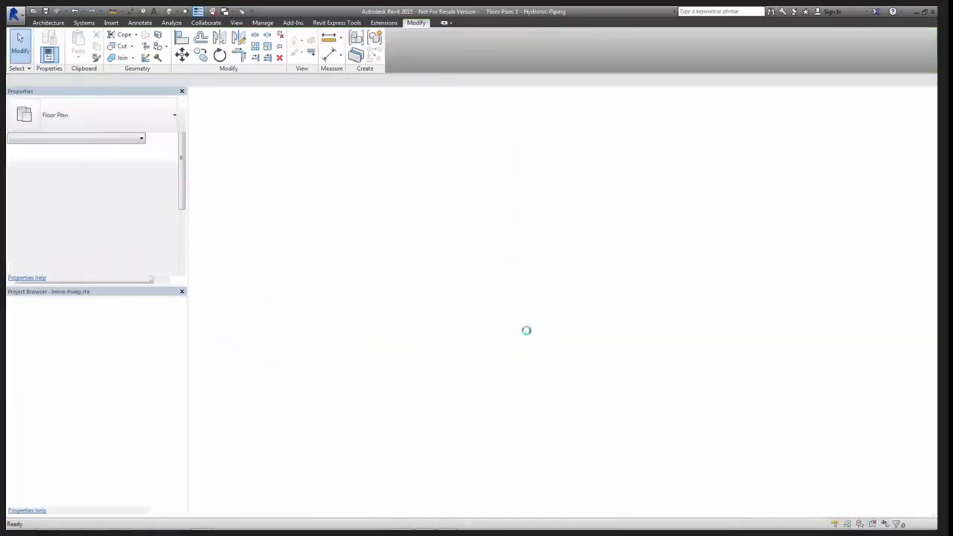
pyautogui.scroll(6, 588, 320)
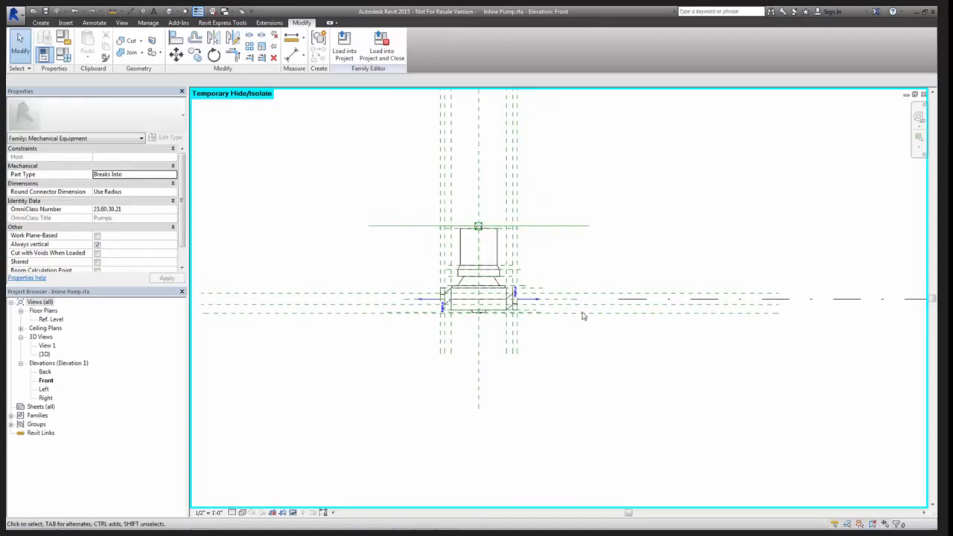
pyautogui.scroll(2, 529, 289)
pyautogui.click(532, 280)
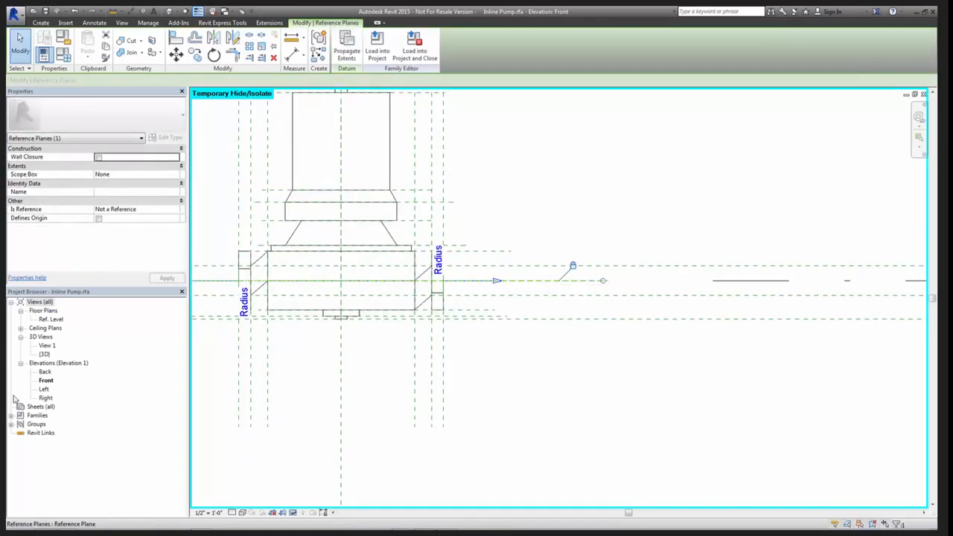
pyautogui.doubleClick(45, 372)
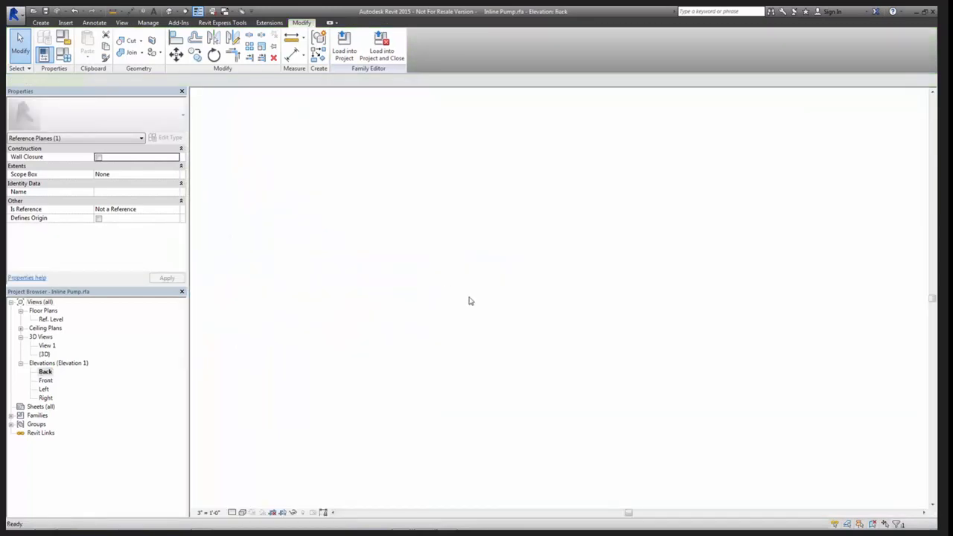
pyautogui.scroll(2, 395, 319)
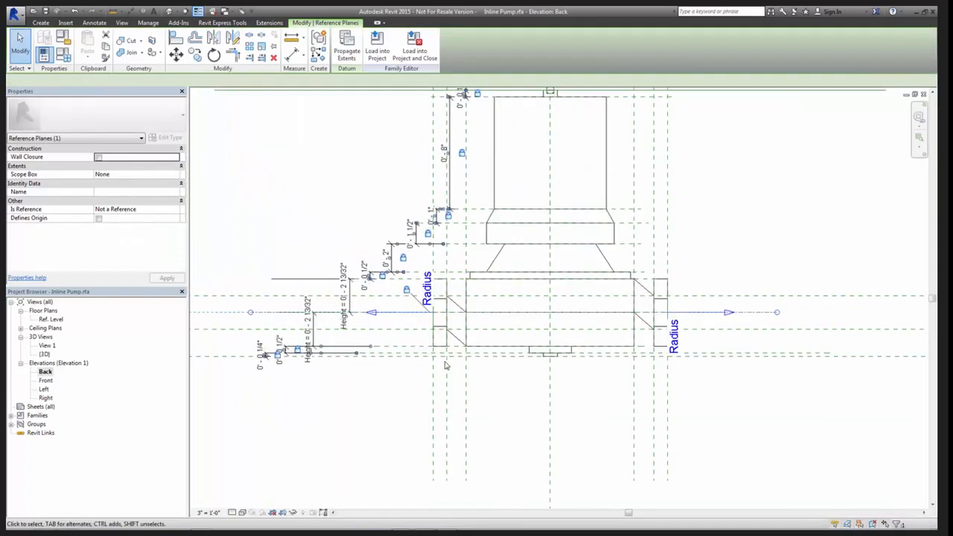
pyautogui.click(358, 261)
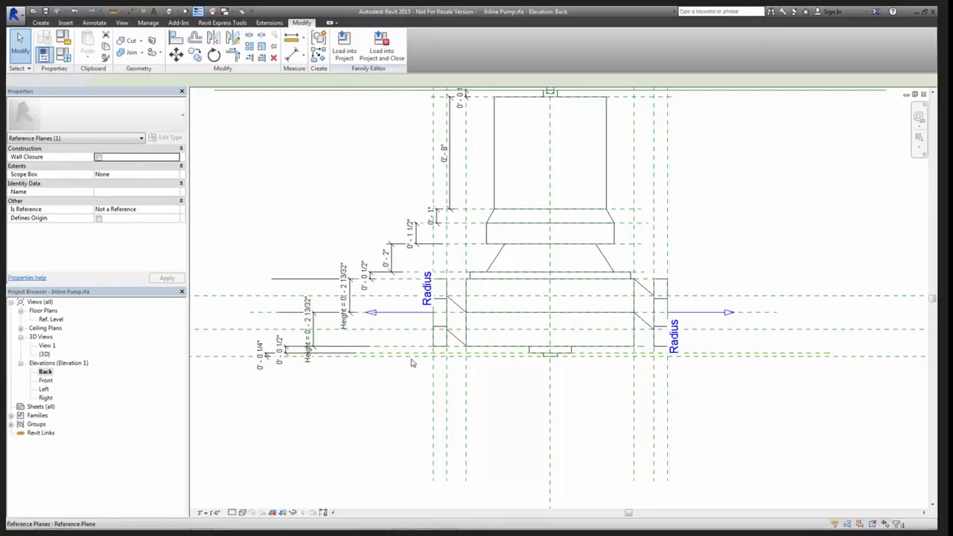
# Examine the Back elevation's height dimensions, checking the lowest horizontal reference plane's Is Reference and Defines Origin settings against the Ref. Level
pyautogui.scroll(-3, 440, 369)
pyautogui.moveTo(423, 434); pyautogui.dragTo(519, 431, button='middle')
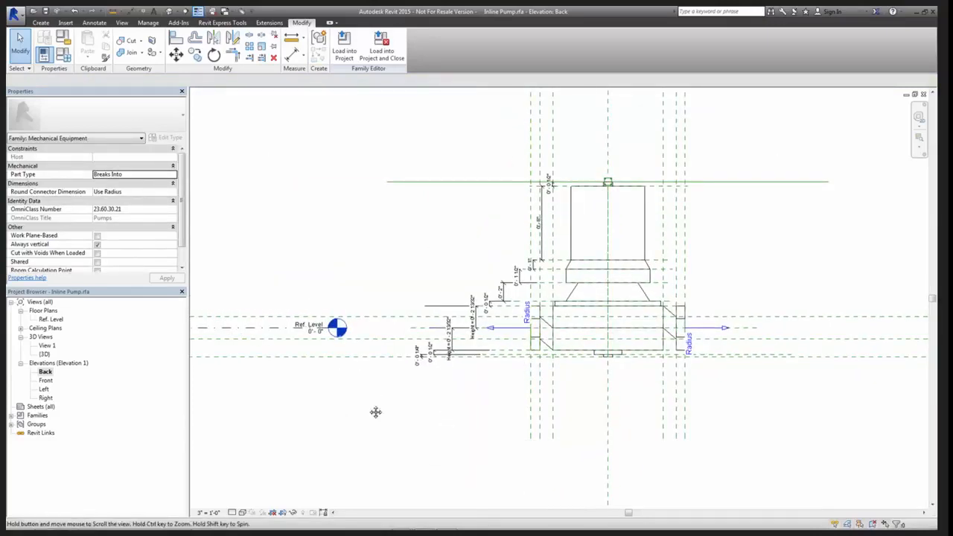
pyautogui.moveTo(374, 410); pyautogui.dragTo(424, 354, button='middle')
pyautogui.scroll(-4, 413, 356)
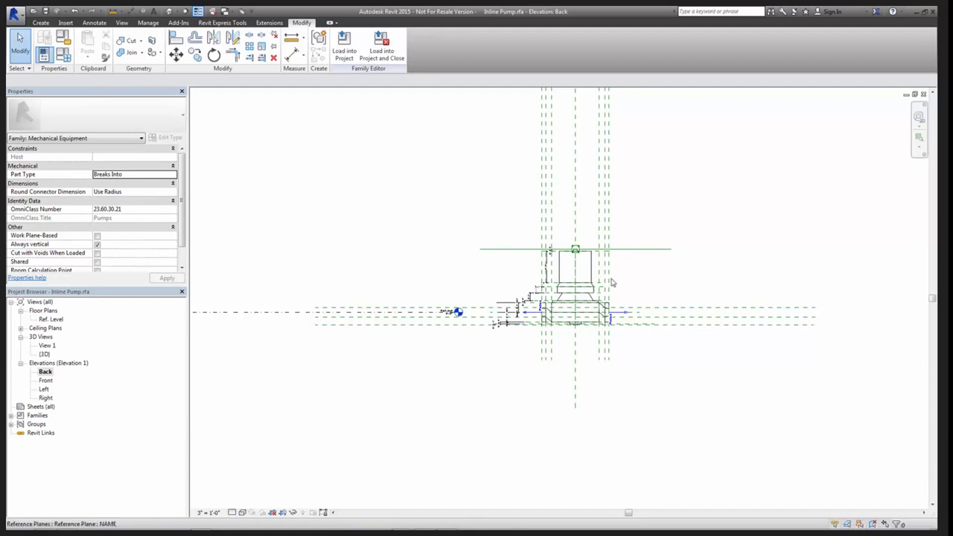
pyautogui.scroll(5, 501, 322)
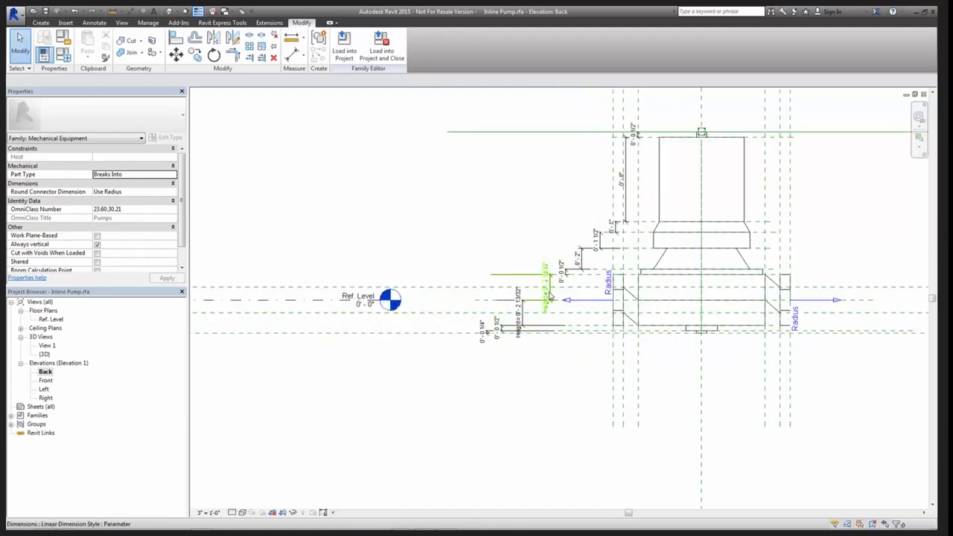
pyautogui.scroll(2, 549, 296)
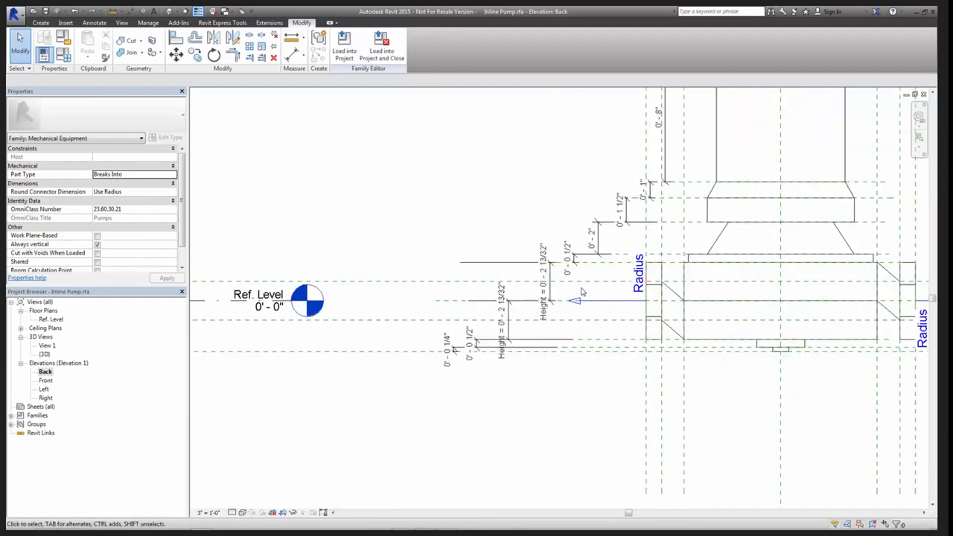
pyautogui.click(431, 356)
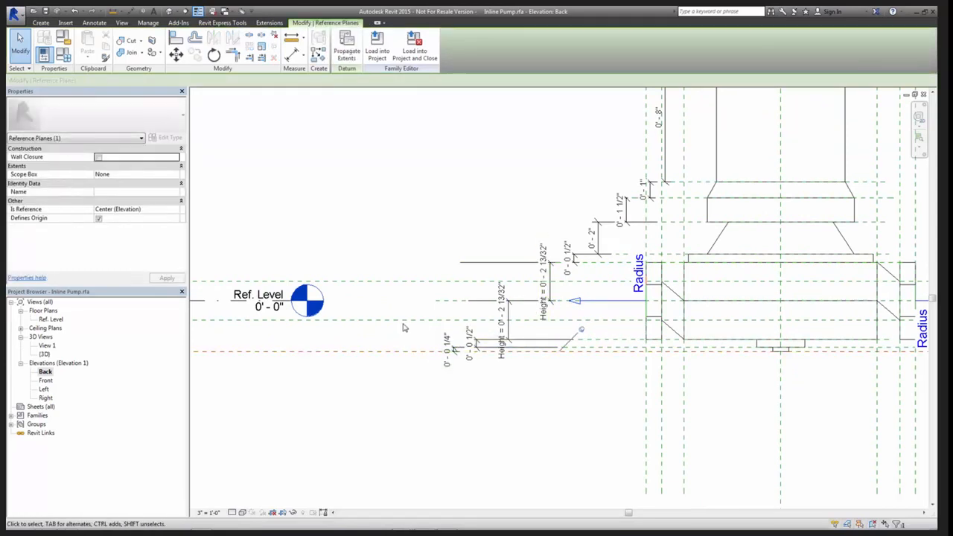
pyautogui.click(458, 191)
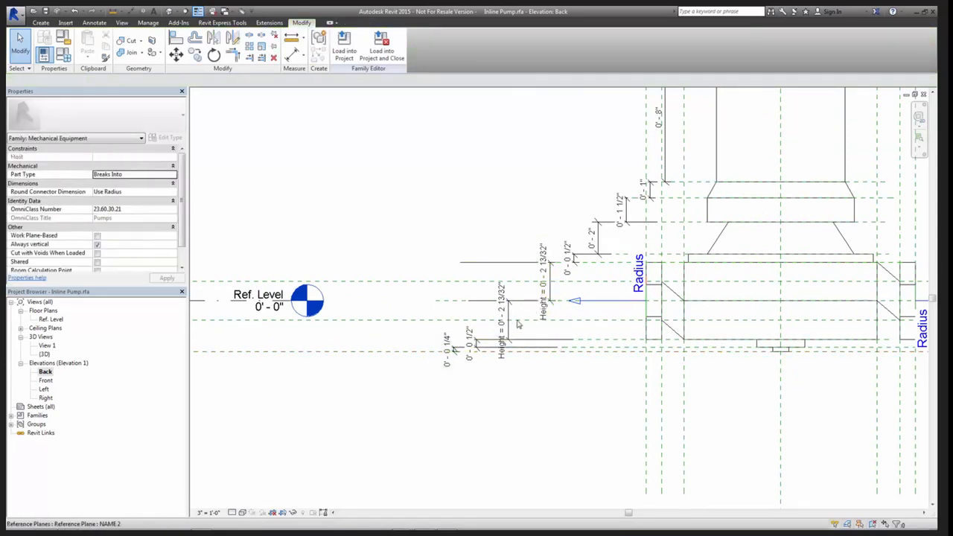
pyautogui.scroll(-4, 483, 385)
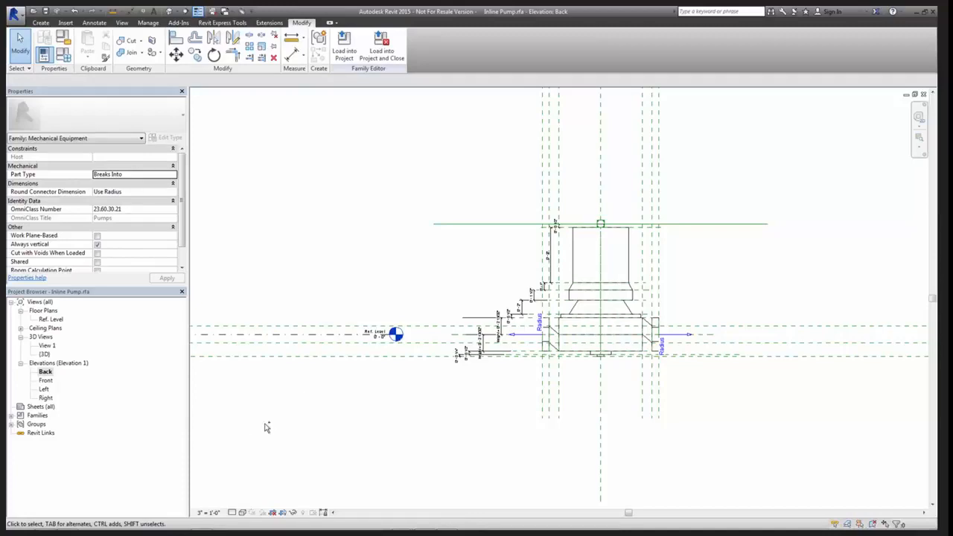
# Return from the pump family to the project and open the 5 (Roof) - Mech floor plan
pyautogui.hotkey('ctrl', 'Tab')
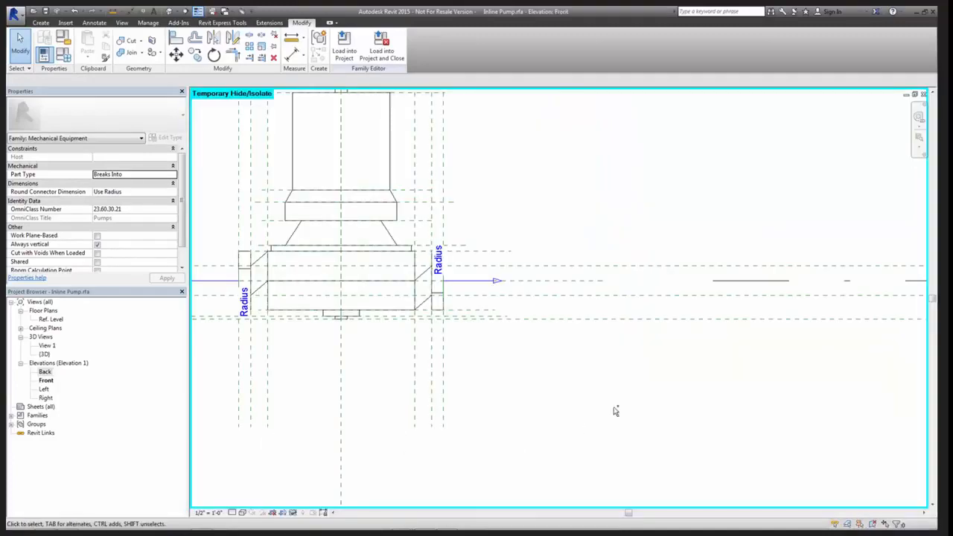
pyautogui.hotkey('ctrl', 'Tab')
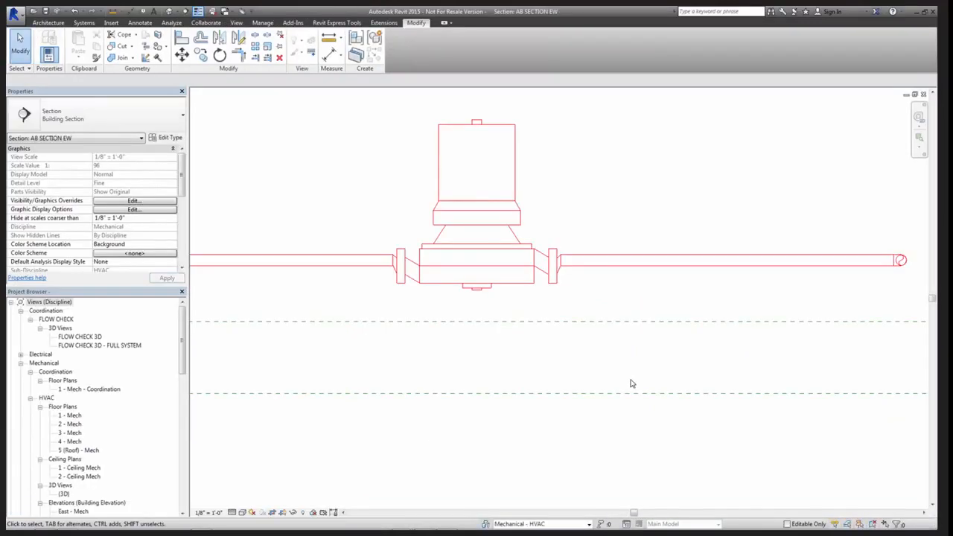
pyautogui.hotkey('ctrl', 'Tab')
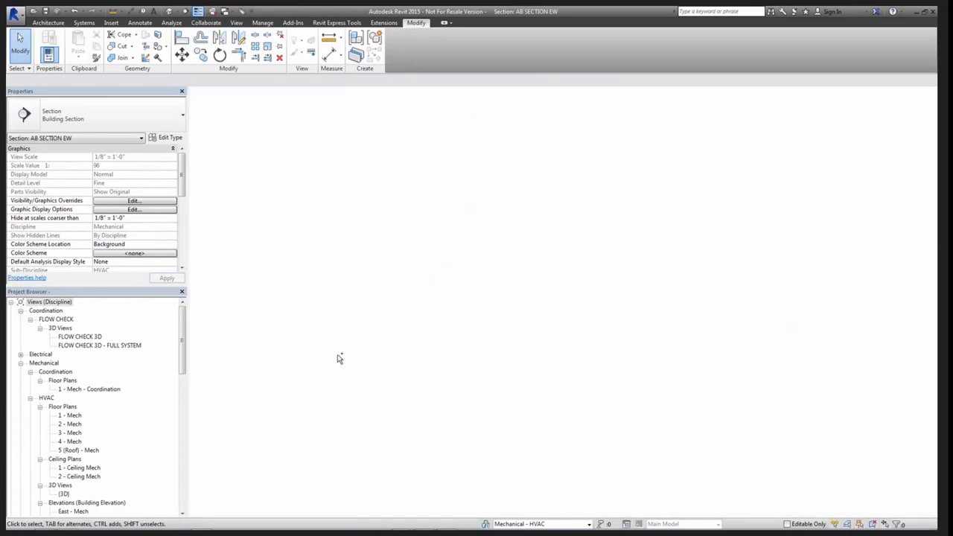
pyautogui.doubleClick(76, 450)
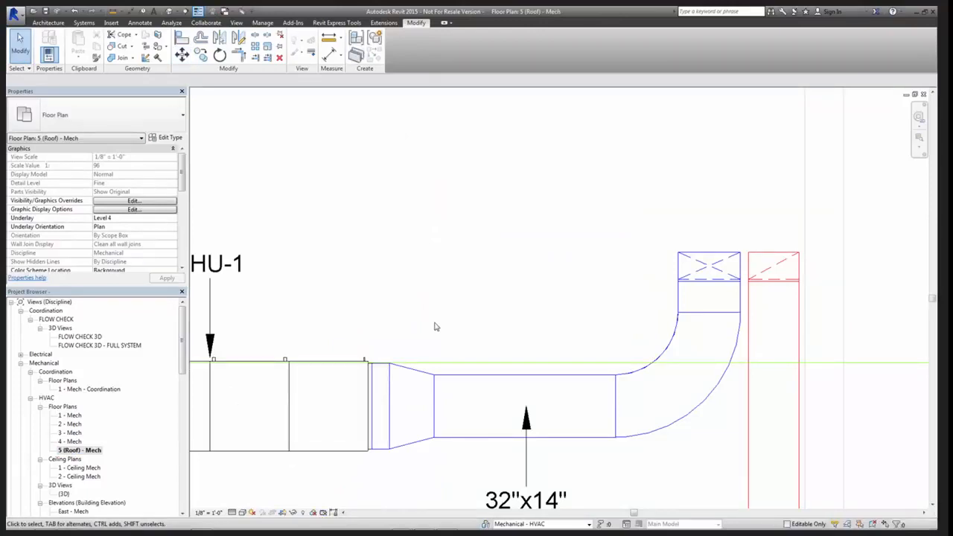
# Move the AB SECTION EW section line off AHU-1 to between the unit and the 26"x14" duct run
pyautogui.scroll(-2, 259, 450)
pyautogui.moveTo(259, 451)
pyautogui.mouseDown(button='middle')
pyautogui.moveTo(496, 353)
pyautogui.moveTo(555, 284)
pyautogui.mouseUp(button='middle')
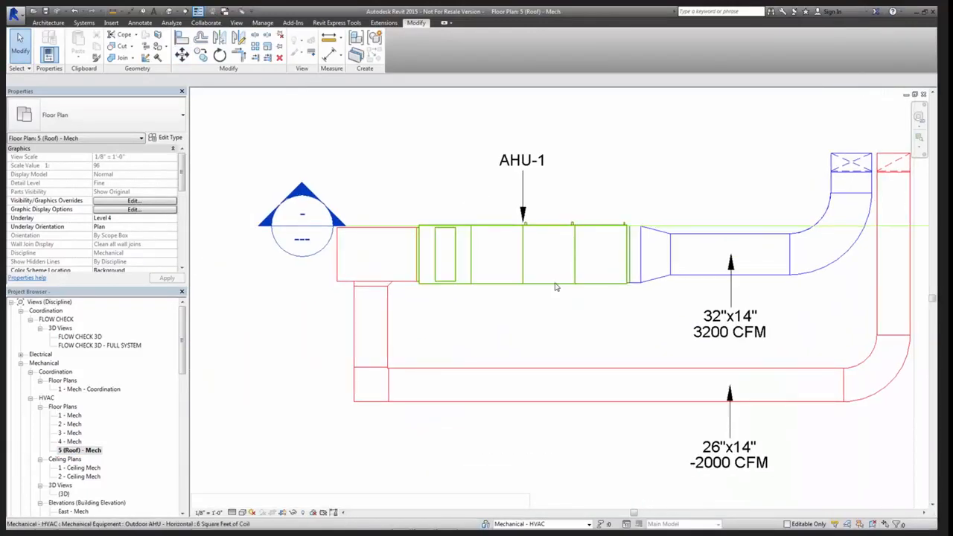
pyautogui.click(682, 225)
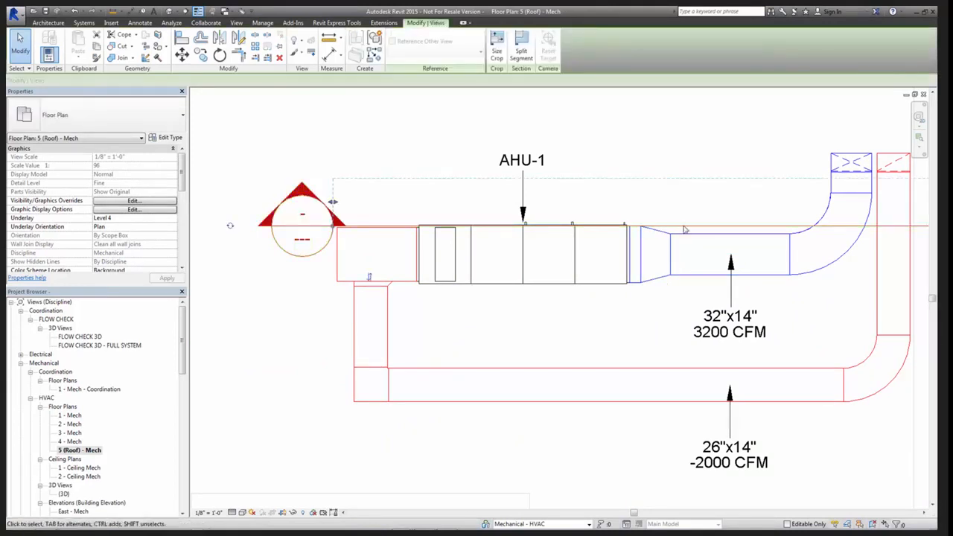
pyautogui.moveTo(683, 225); pyautogui.dragTo(599, 301)
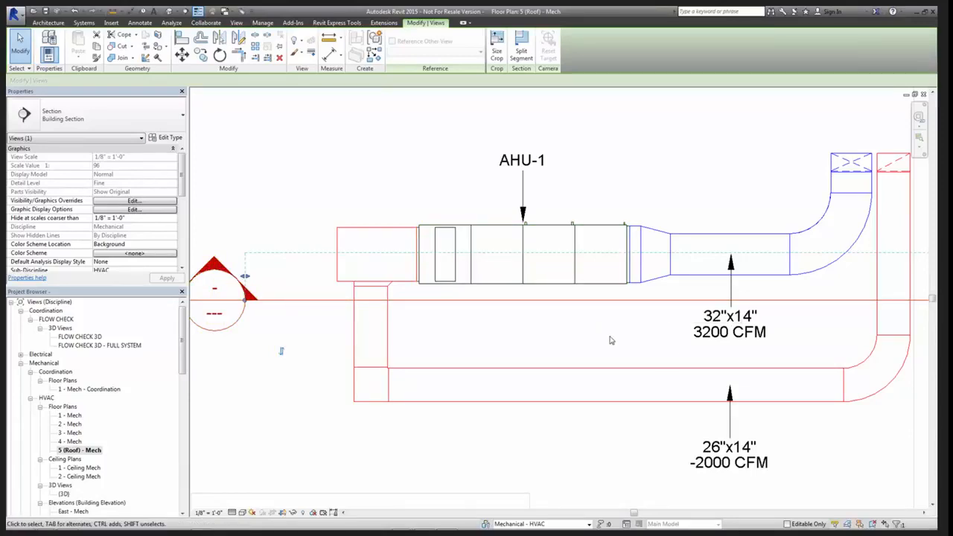
pyautogui.moveTo(611, 340); pyautogui.dragTo(562, 339, button='middle')
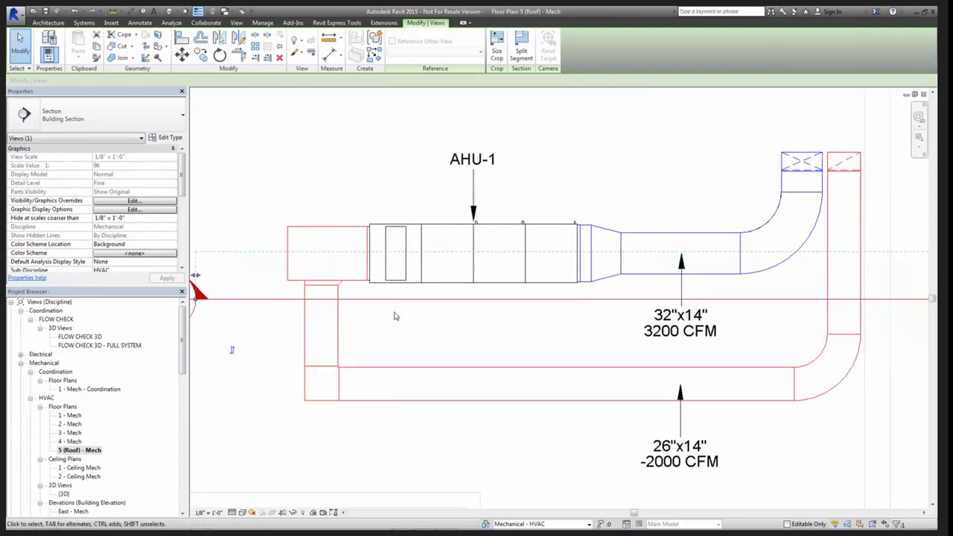
# Open the 1 - Mech floor plan, tile it beside the 5 (Roof) - Mech plan, and fit each plan to its window
pyautogui.click(70, 415)
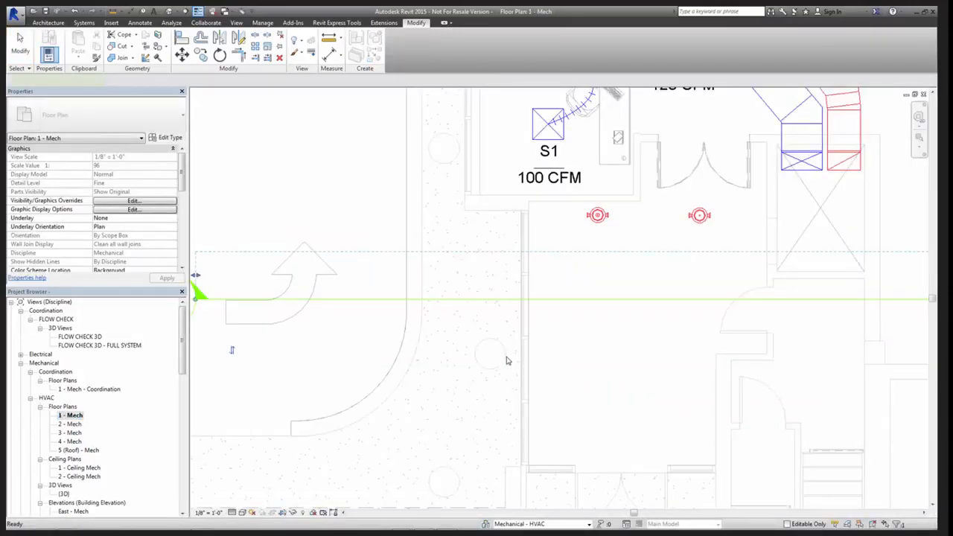
pyautogui.press('w')
pyautogui.press('t')
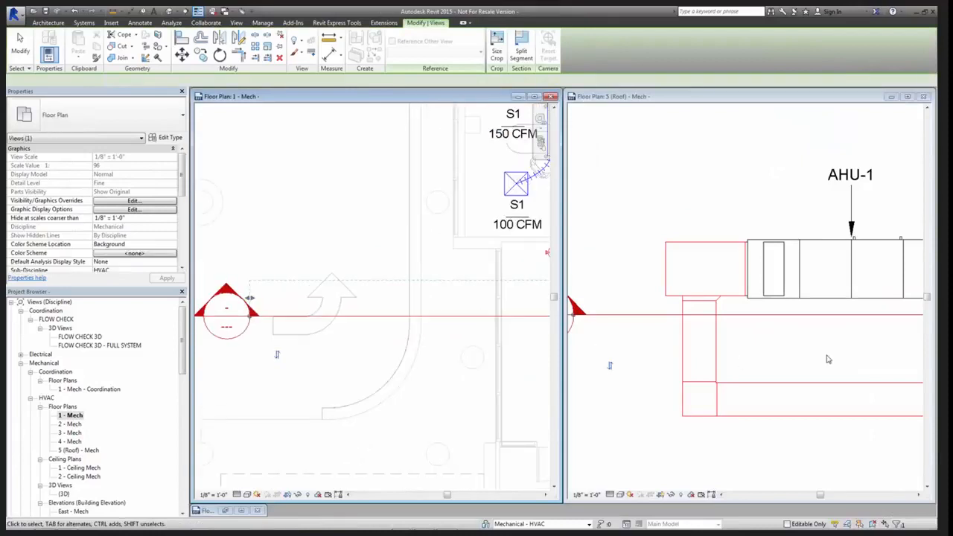
pyautogui.click(826, 359)
pyautogui.press('z')
pyautogui.press('f')
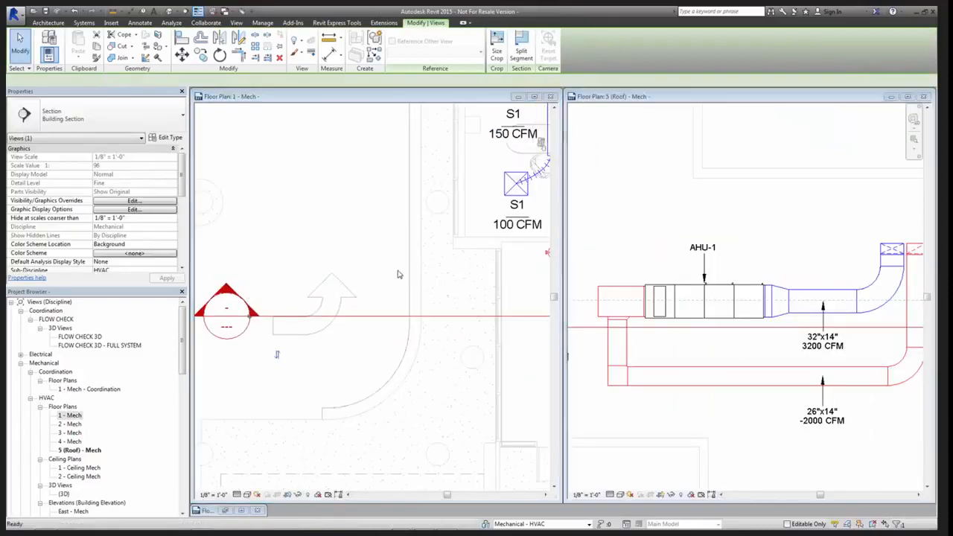
pyautogui.click(447, 270)
pyautogui.press('z')
pyautogui.press('f')
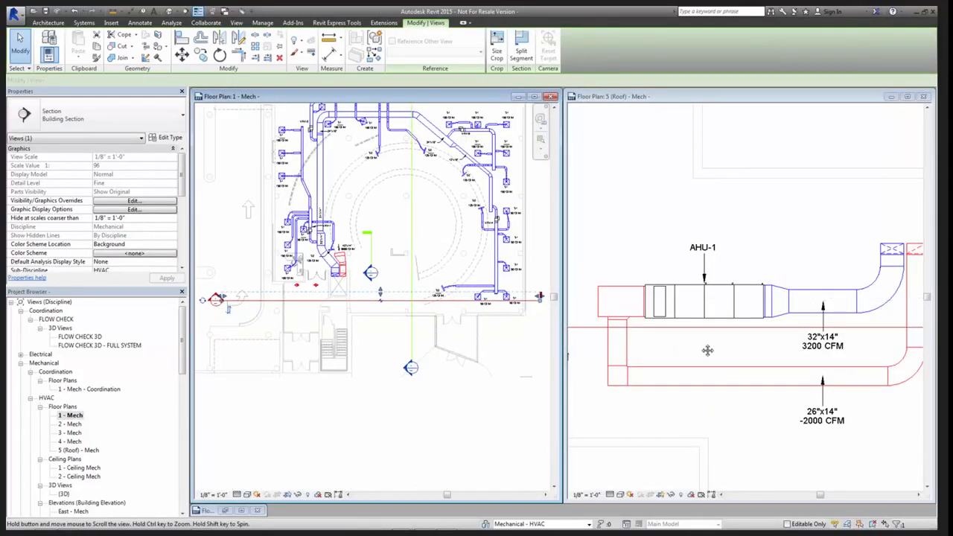
# Select AHU-1 in the 5 (Roof) - Mech plan and check its mechanical and air flow properties
pyautogui.click(694, 324)
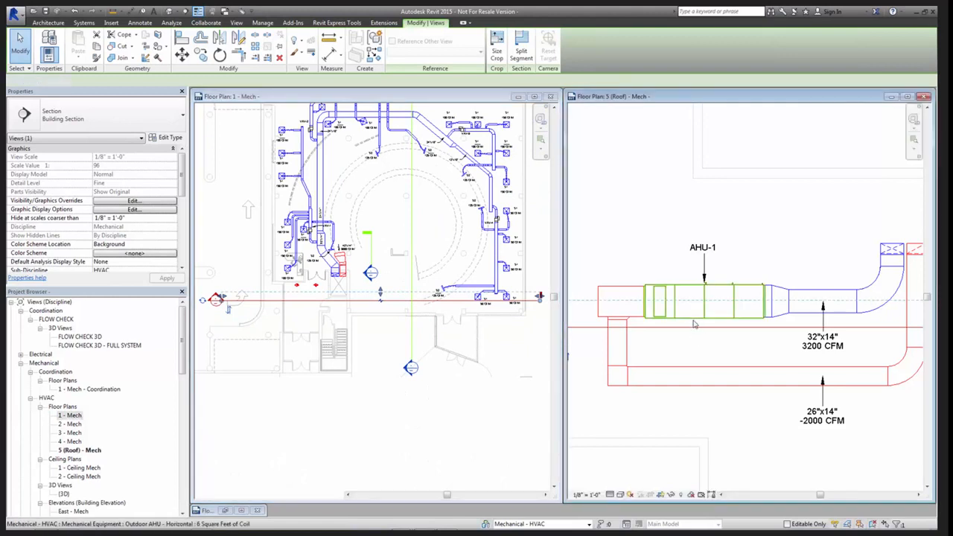
pyautogui.click(695, 331)
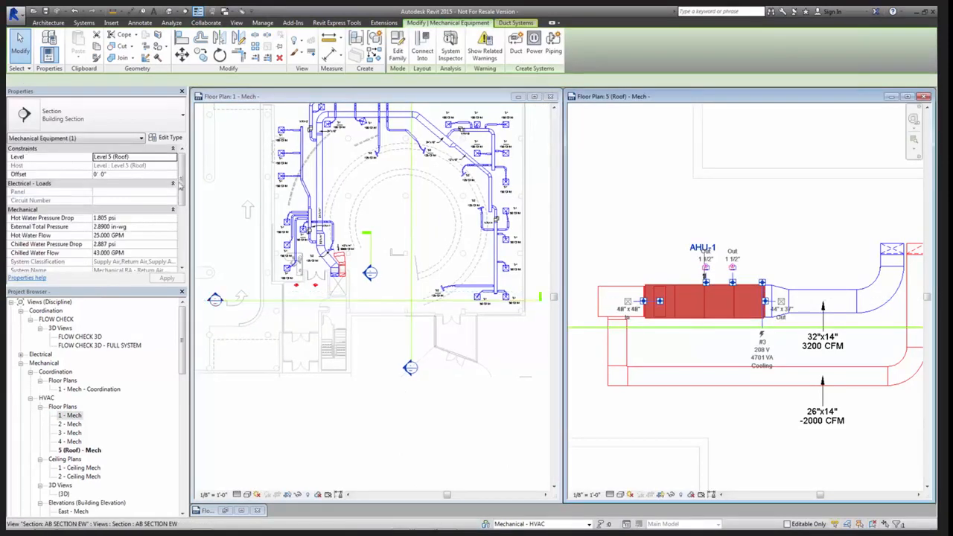
pyautogui.scroll(-4, 45, 216)
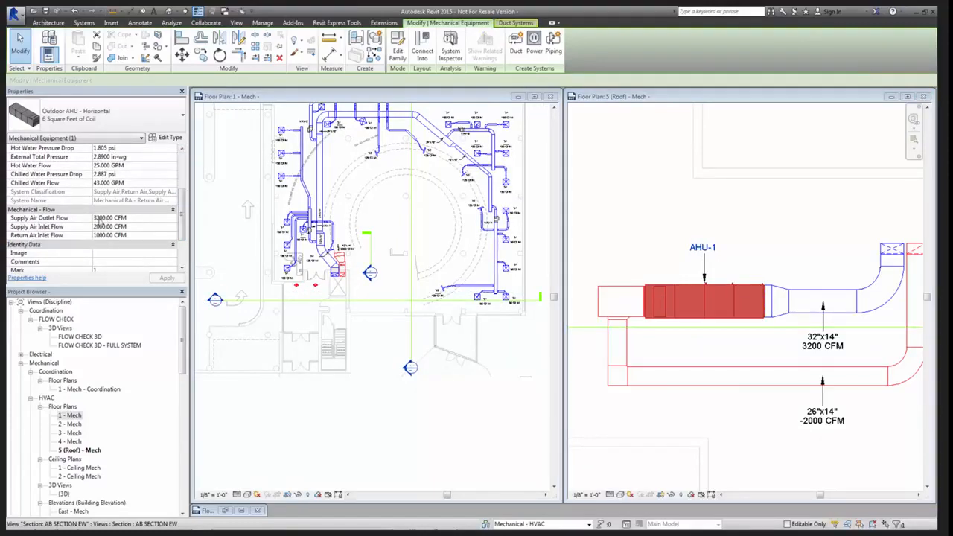
pyautogui.click(886, 333)
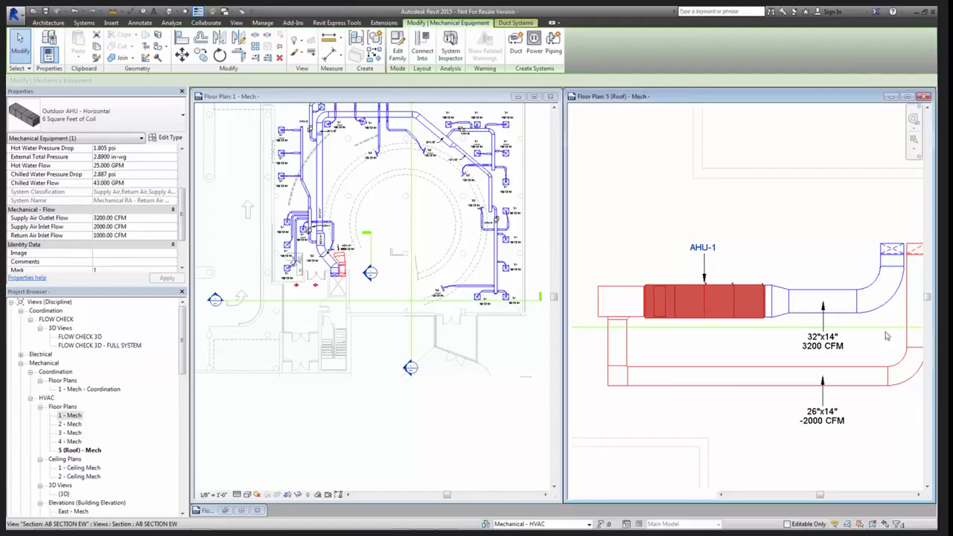
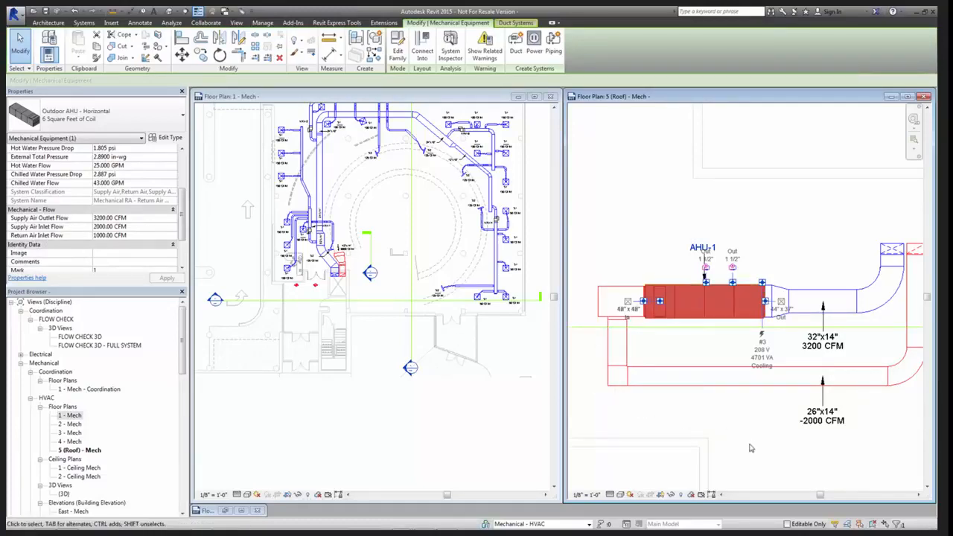
# Select the 26"x14" return duct run beside AHU-1 in the roof plan and check its flow properties
pyautogui.click(749, 440)
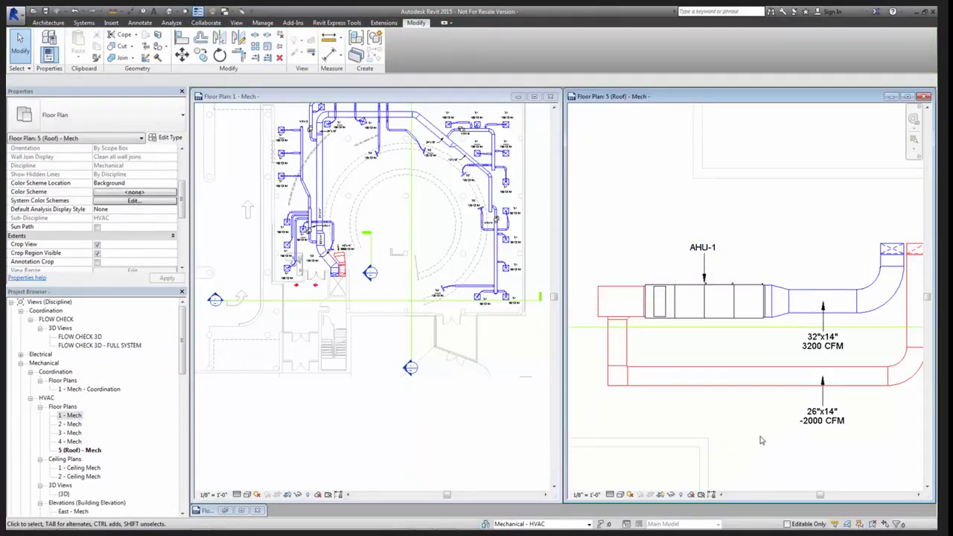
pyautogui.moveTo(779, 440); pyautogui.dragTo(767, 419, button='middle')
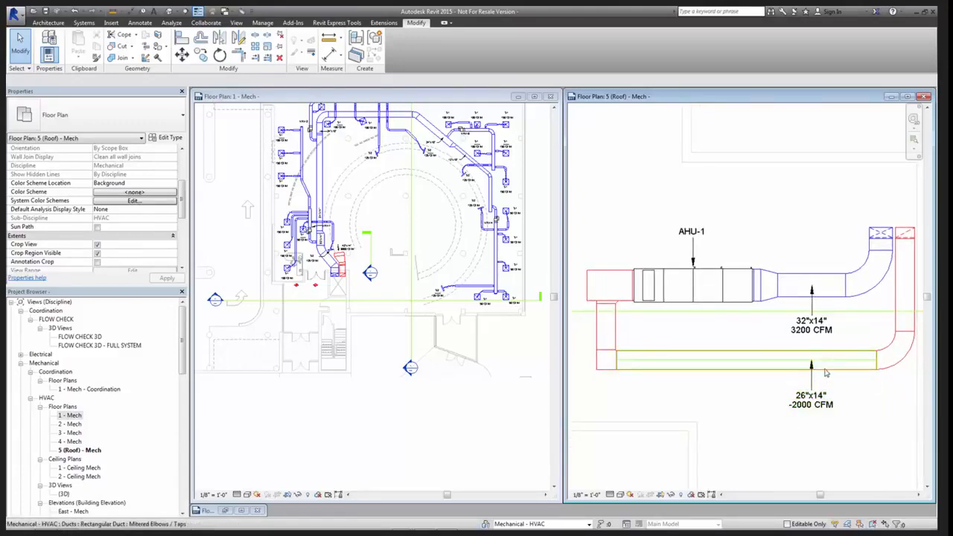
pyautogui.click(625, 360)
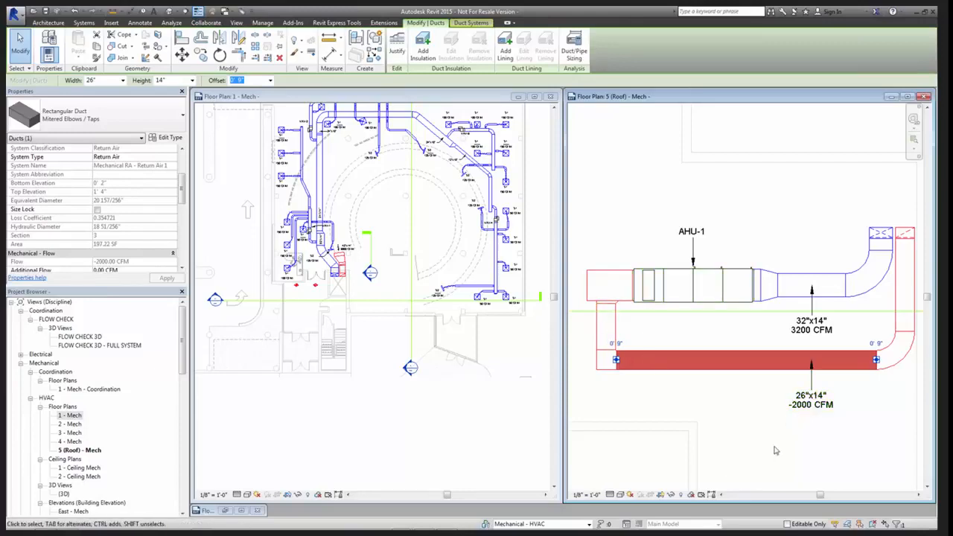
pyautogui.click(800, 447)
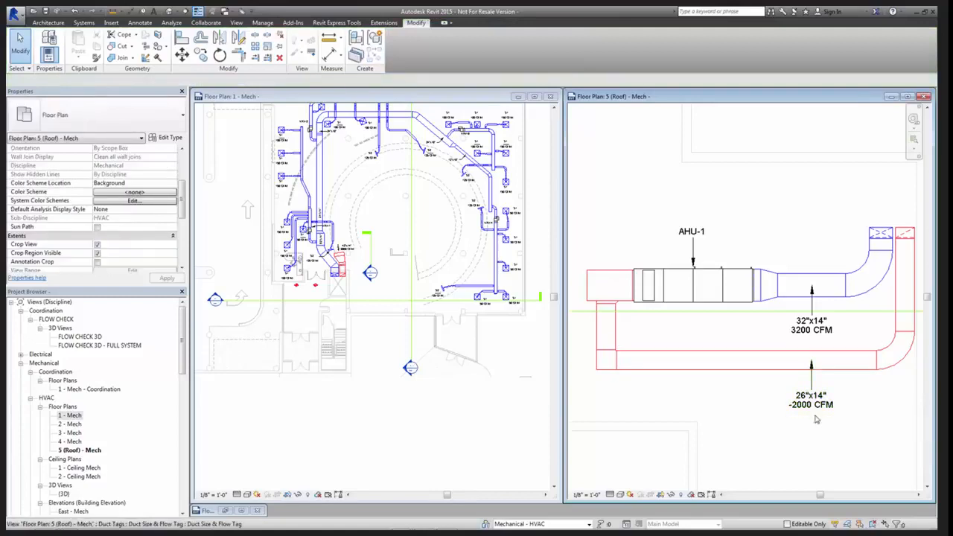
# Examine the 42"x14" return duct, its flow tag and its fittings at the shaft in the 1 - Mech plan
pyautogui.click(394, 405)
pyautogui.scroll(5, 356, 255)
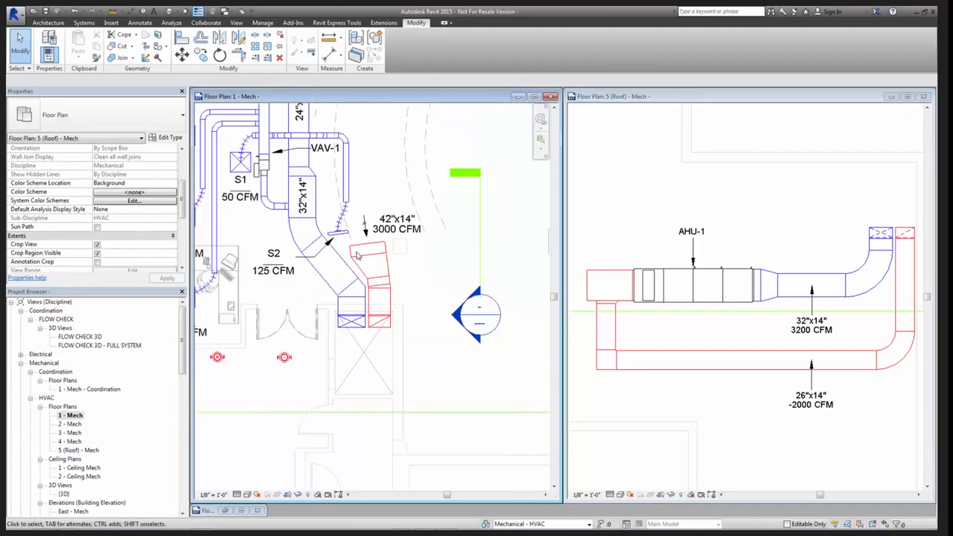
pyautogui.scroll(-3, 358, 255)
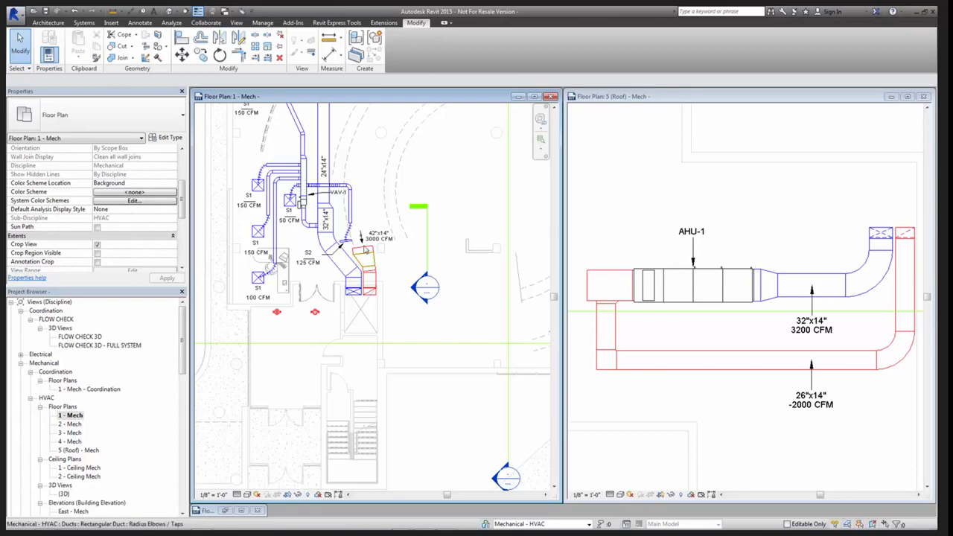
pyautogui.scroll(4, 365, 252)
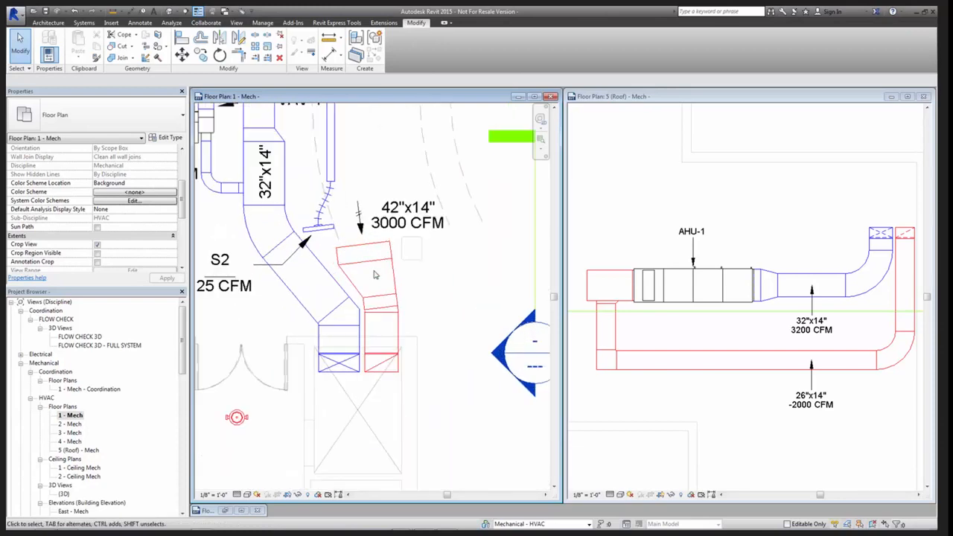
pyautogui.scroll(-2, 370, 274)
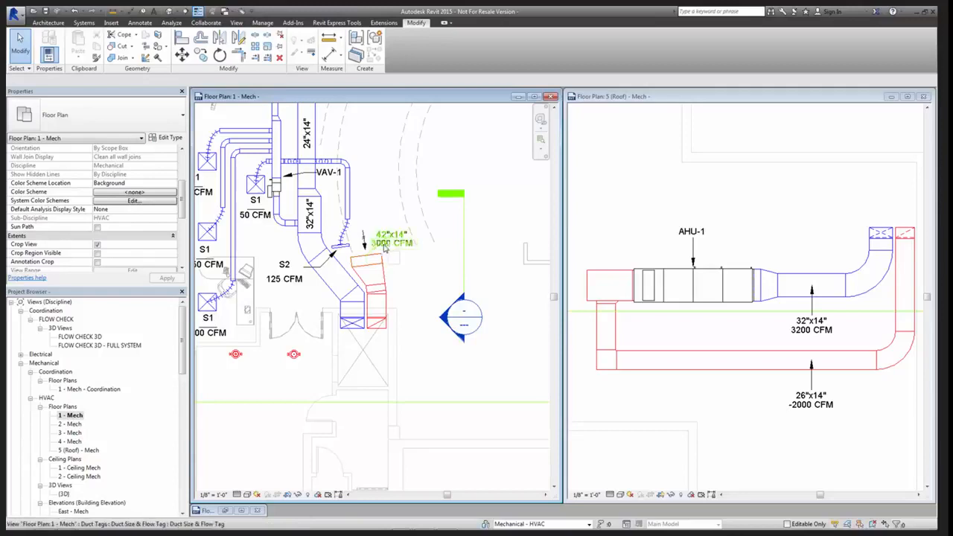
pyautogui.scroll(2, 377, 256)
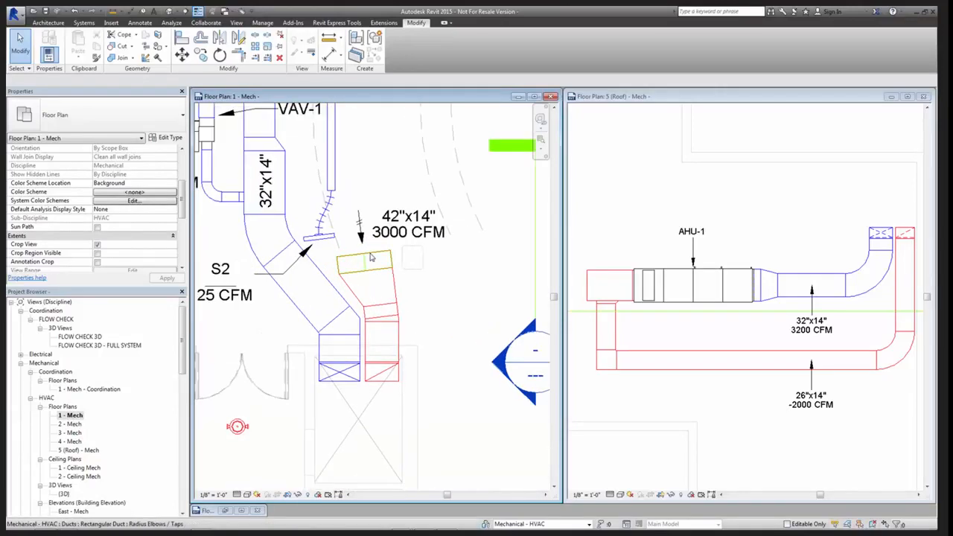
pyautogui.scroll(2, 388, 305)
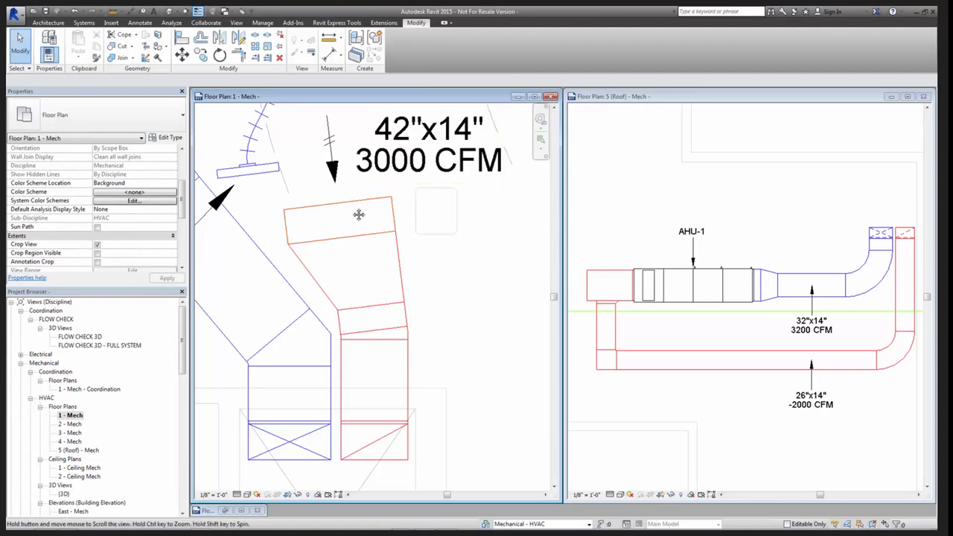
pyautogui.moveTo(361, 228); pyautogui.dragTo(375, 313, button='middle')
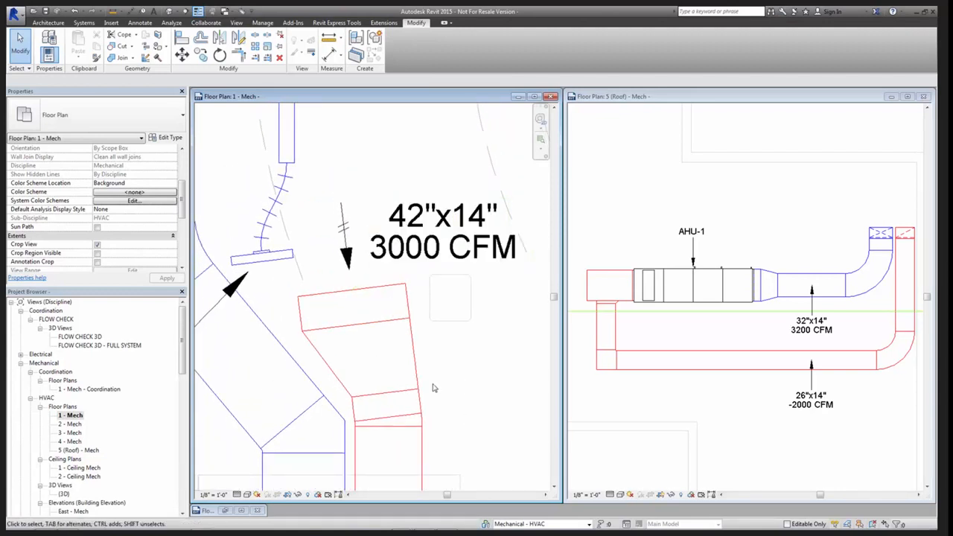
pyautogui.scroll(-3, 405, 380)
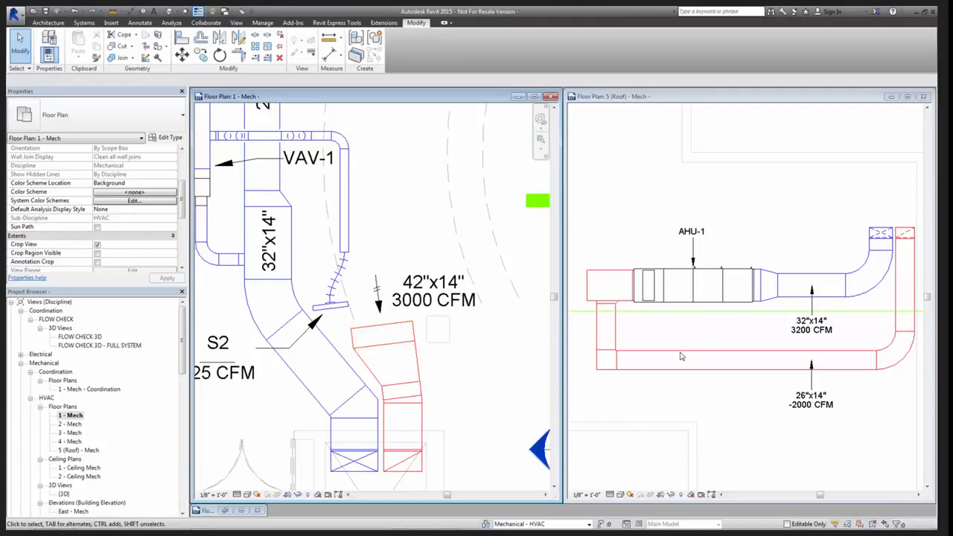
# Examine the 26"x14" return duct's flow tag and the duct's route into AHU-1 in the 5 (Roof) - Mech plan
pyautogui.click(746, 395)
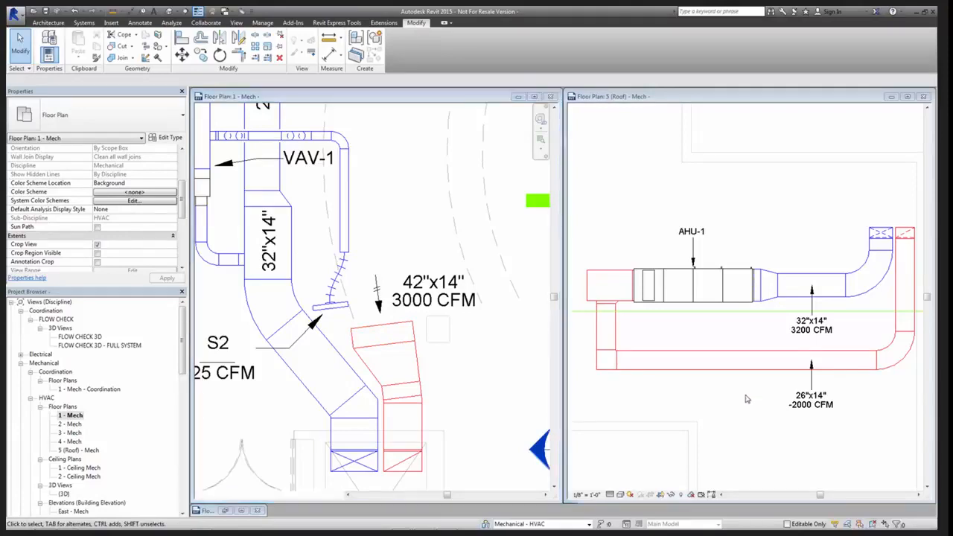
pyautogui.scroll(-2, 745, 395)
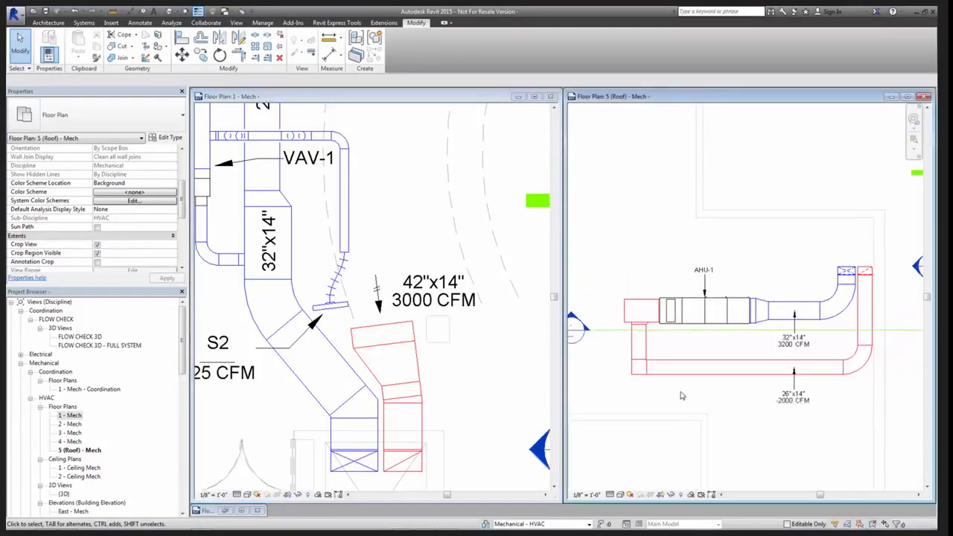
pyautogui.scroll(2, 655, 322)
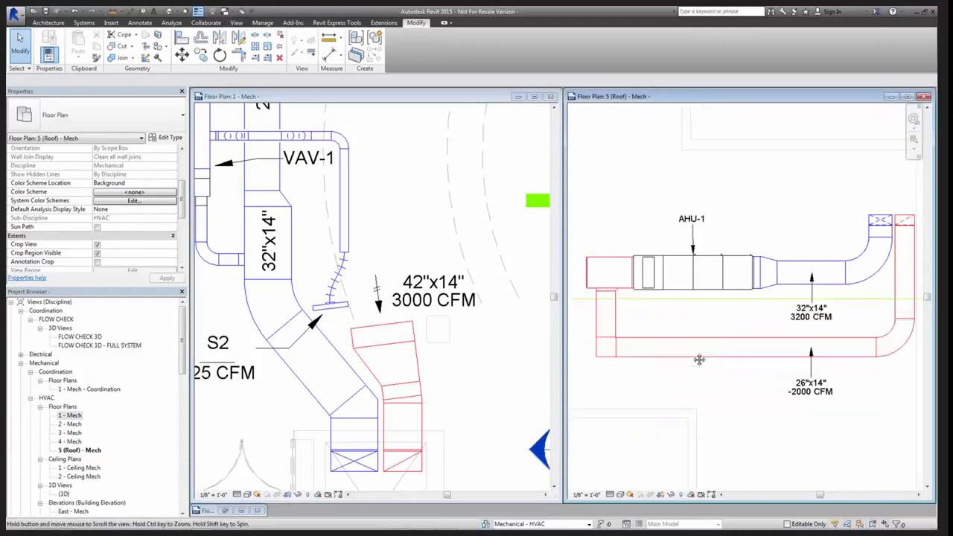
pyautogui.scroll(2, 624, 289)
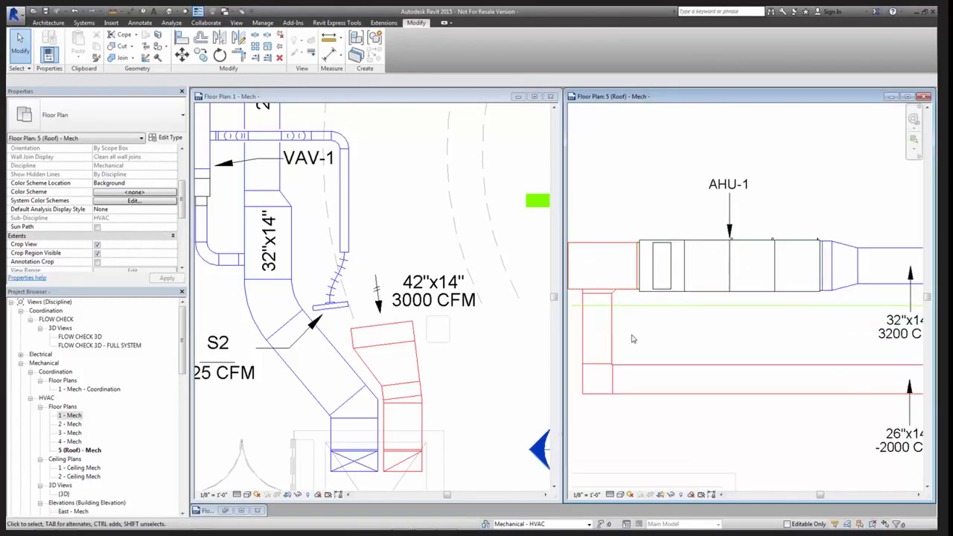
pyautogui.scroll(-1, 632, 337)
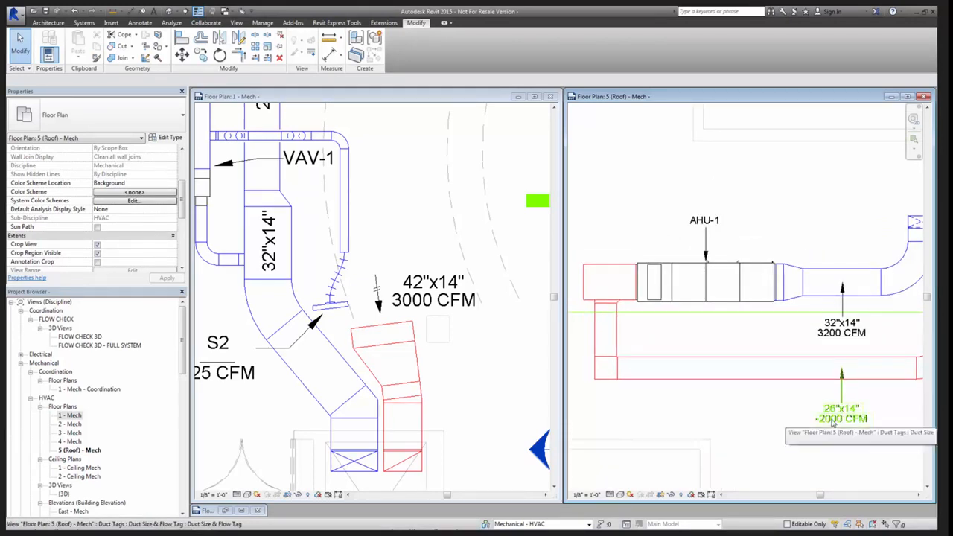
pyautogui.moveTo(834, 422); pyautogui.dragTo(832, 422, button='middle')
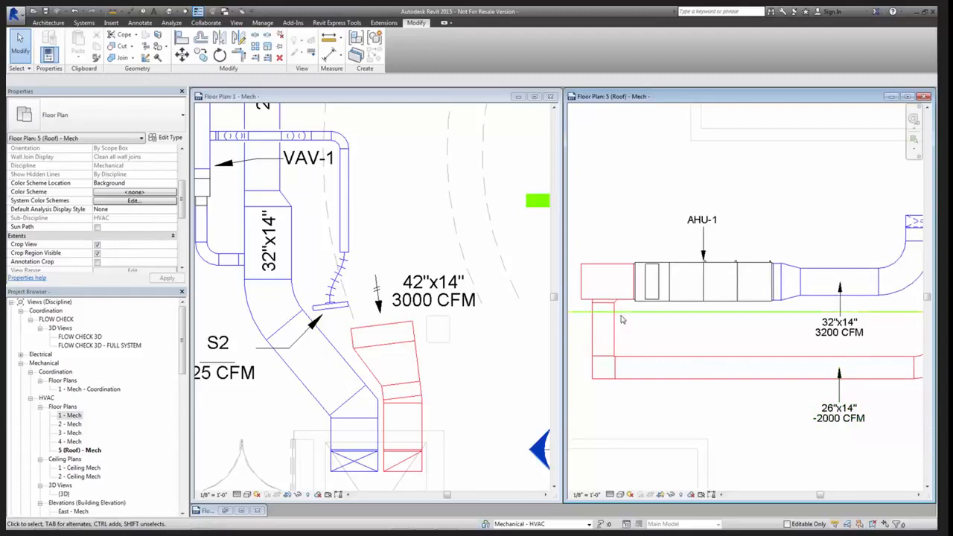
# Split the return duct close to AHU-1's inlet and delete the joint at the split to disconnect the unit
pyautogui.press('s')
pyautogui.press('l')
pyautogui.scroll(2, 605, 293)
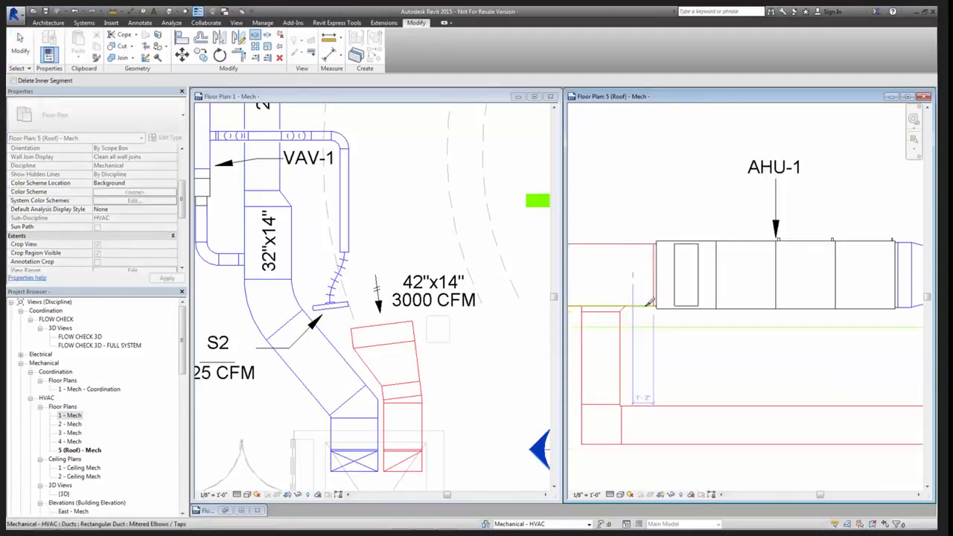
pyautogui.click(644, 306)
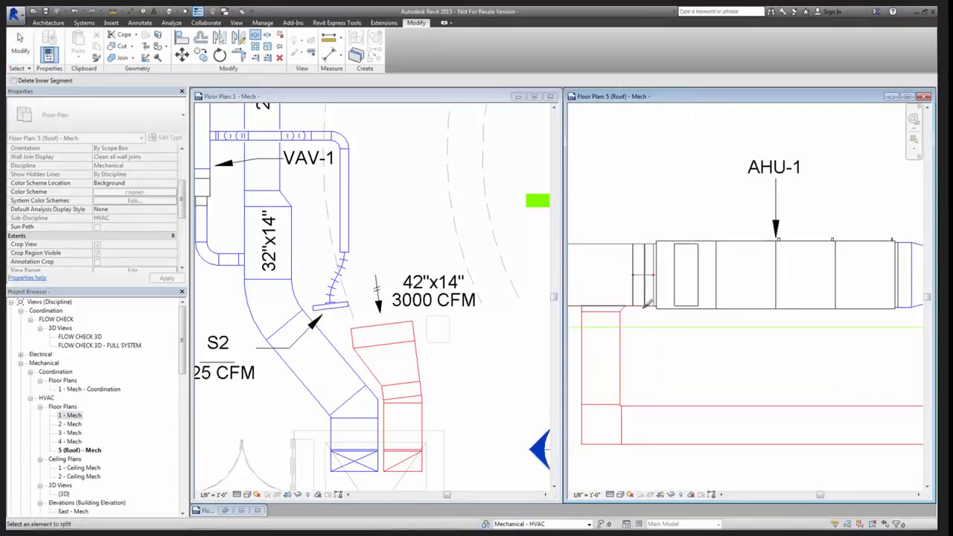
pyautogui.press('Escape')
pyautogui.press('Escape')
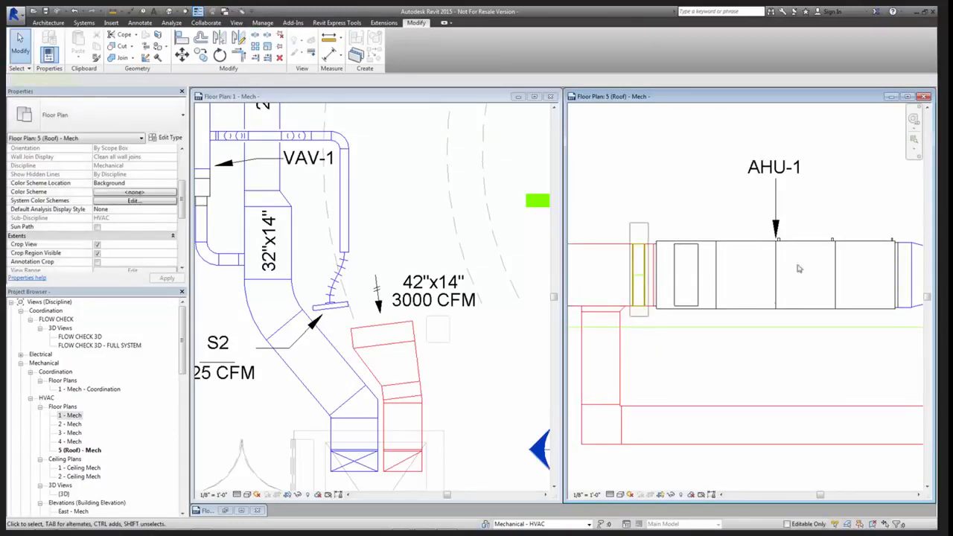
pyautogui.press('Delete')
pyautogui.scroll(-2, 744, 306)
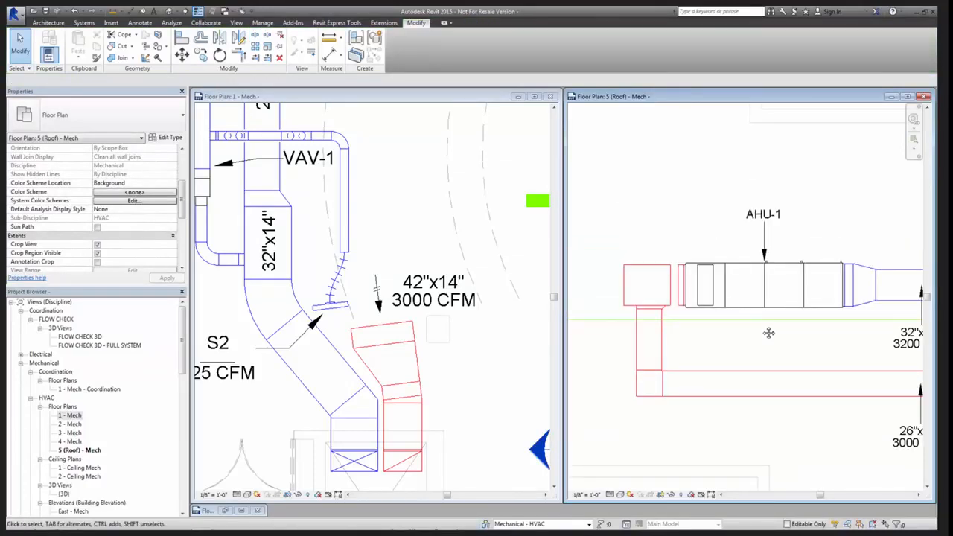
pyautogui.moveTo(769, 333); pyautogui.dragTo(701, 280, button='middle')
pyautogui.scroll(-1, 722, 328)
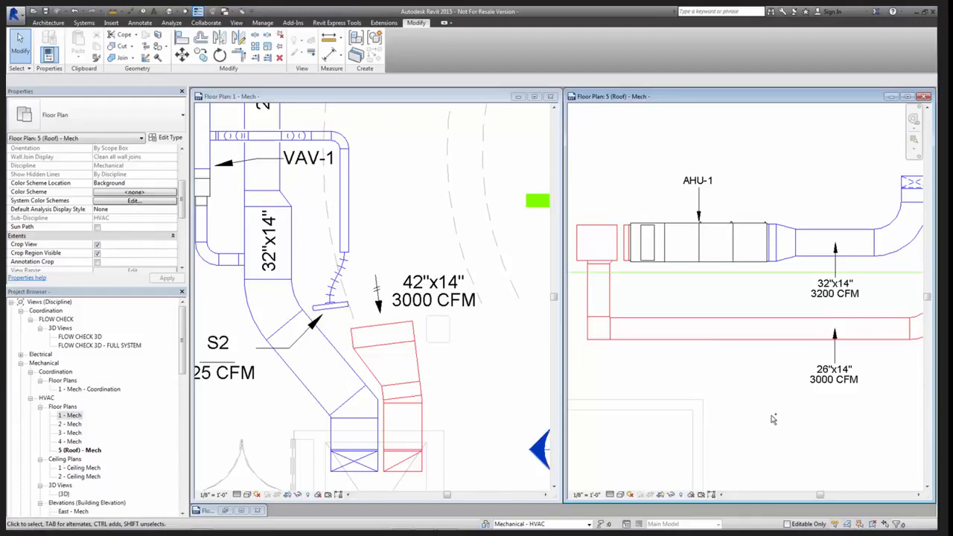
# Undo the split and deletion on the return duct beside AHU-1
pyautogui.scroll(2, 772, 420)
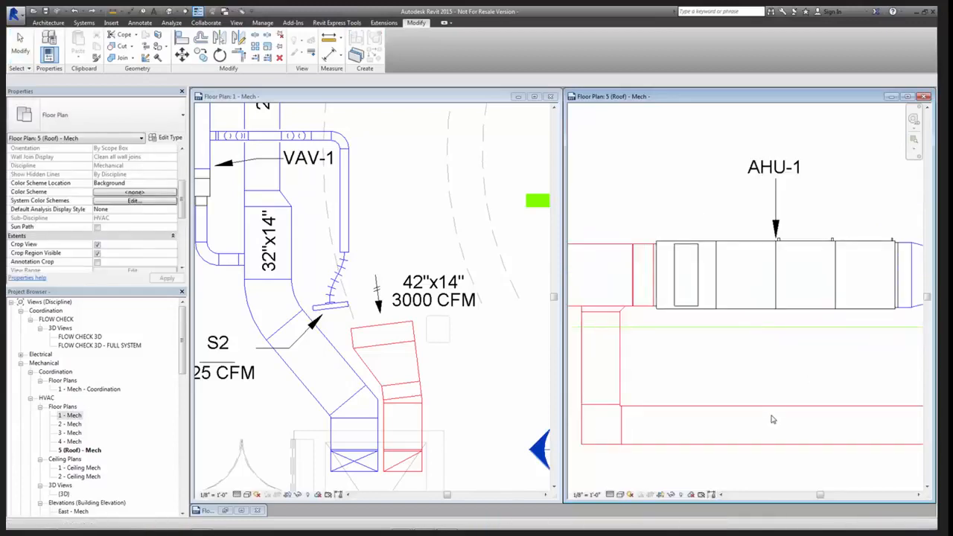
pyautogui.scroll(-2, 760, 361)
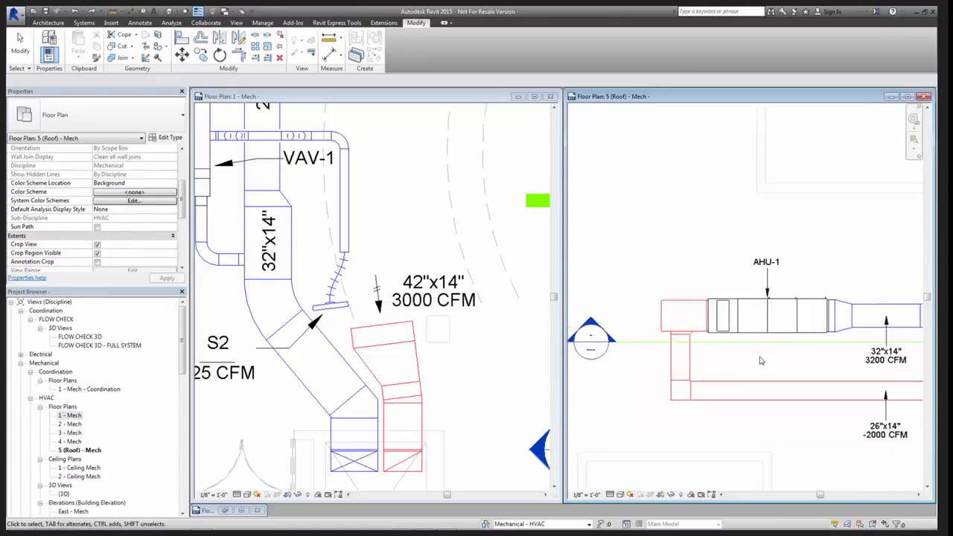
pyautogui.scroll(-2, 760, 360)
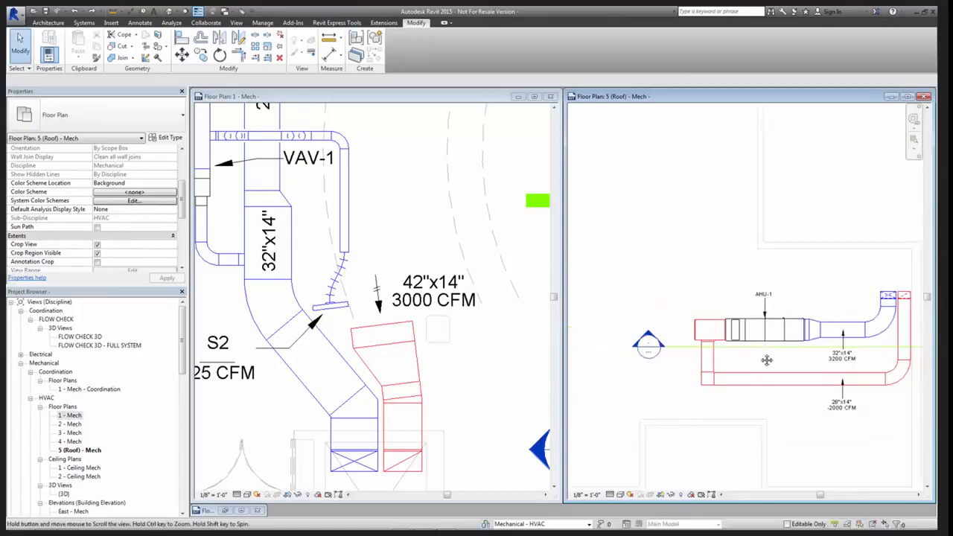
# Select AHU-1 and compare its supply and return air flow properties with the tags on its connected ducts
pyautogui.click(725, 323)
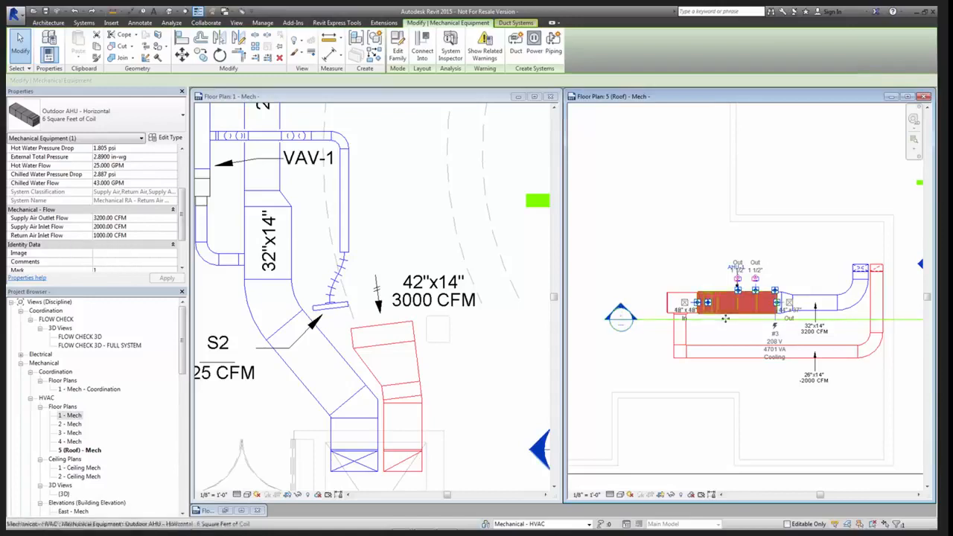
pyautogui.scroll(2, 737, 372)
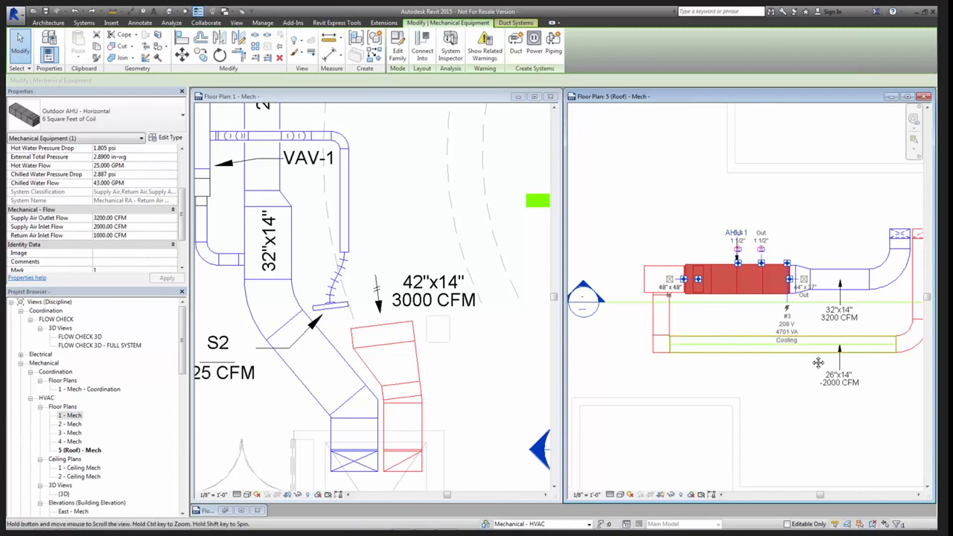
pyautogui.moveTo(835, 354); pyautogui.dragTo(742, 357, button='middle')
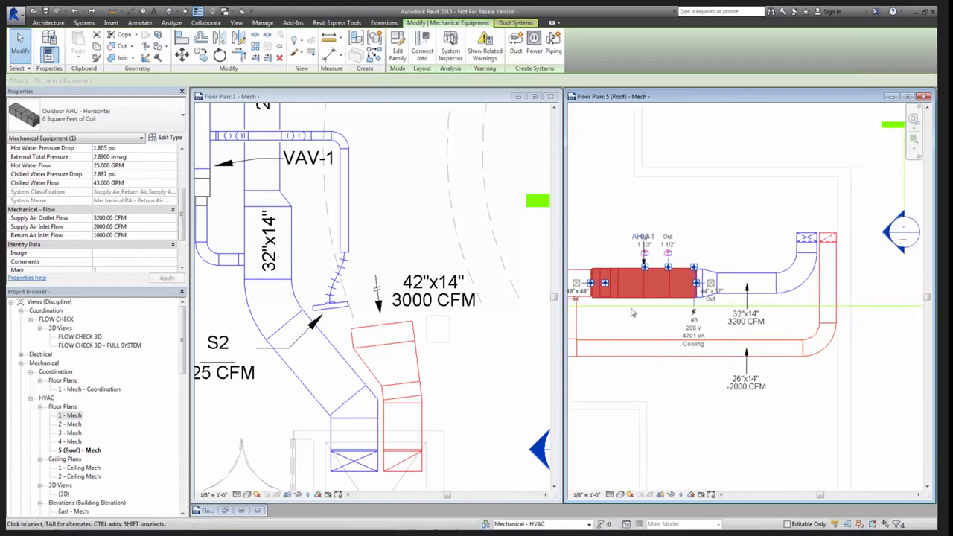
pyautogui.click(712, 436)
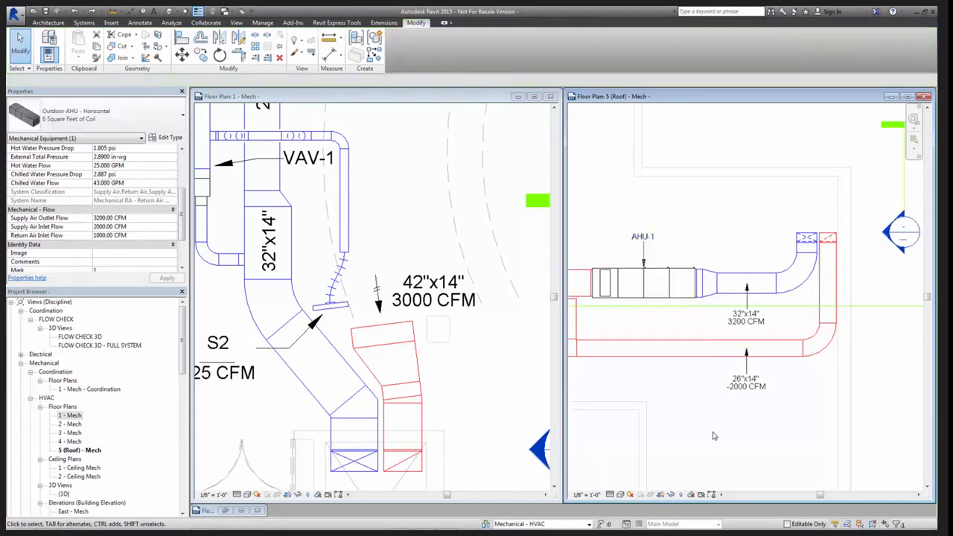
# Close the inline pump family and open AHU-1's Outdoor AHU - Horizontal family for editing
pyautogui.click(257, 510)
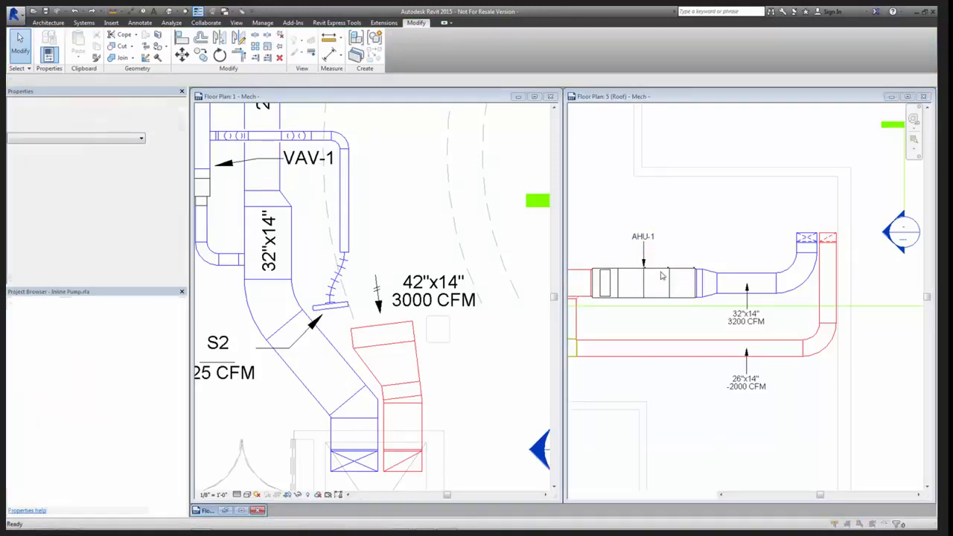
pyautogui.click(496, 278)
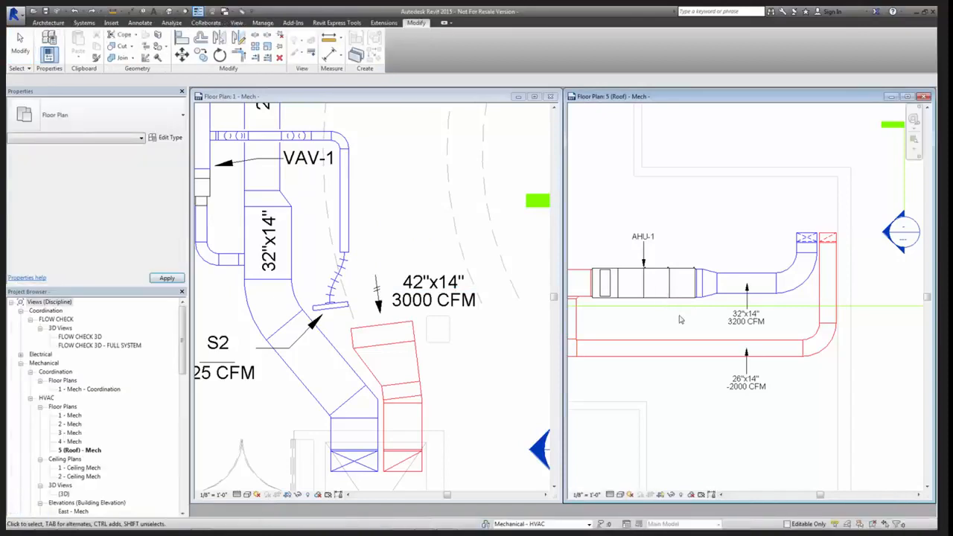
pyautogui.click(663, 301)
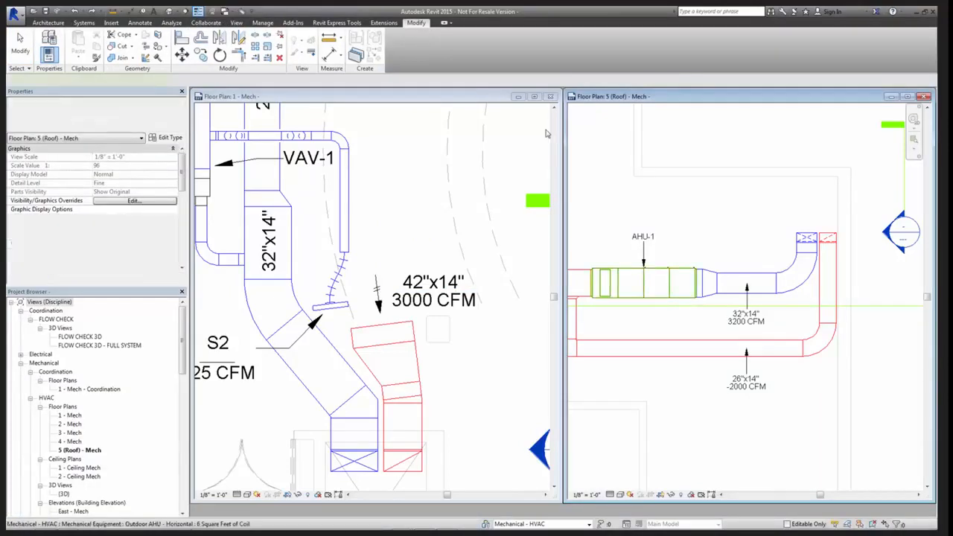
pyautogui.click(399, 49)
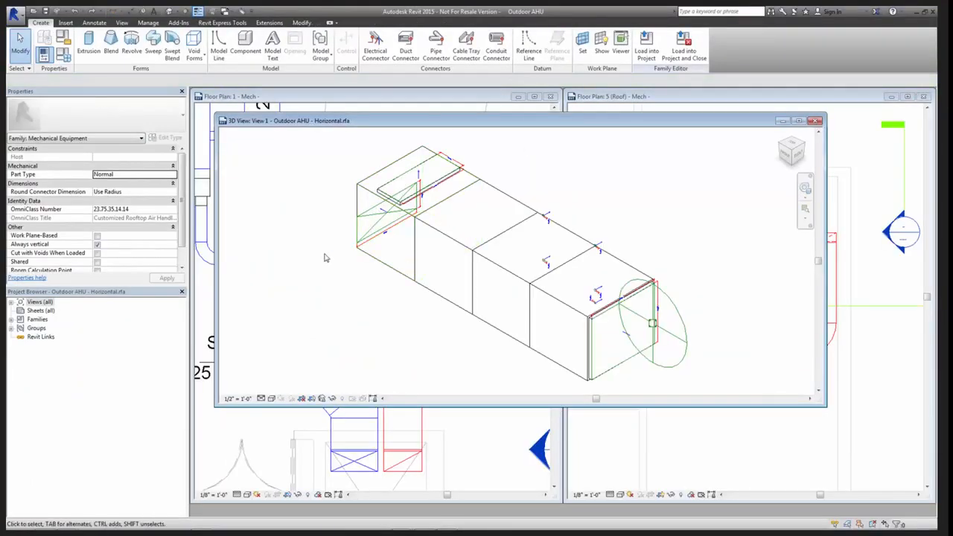
pyautogui.moveTo(421, 326); pyautogui.dragTo(381, 281, button='middle')
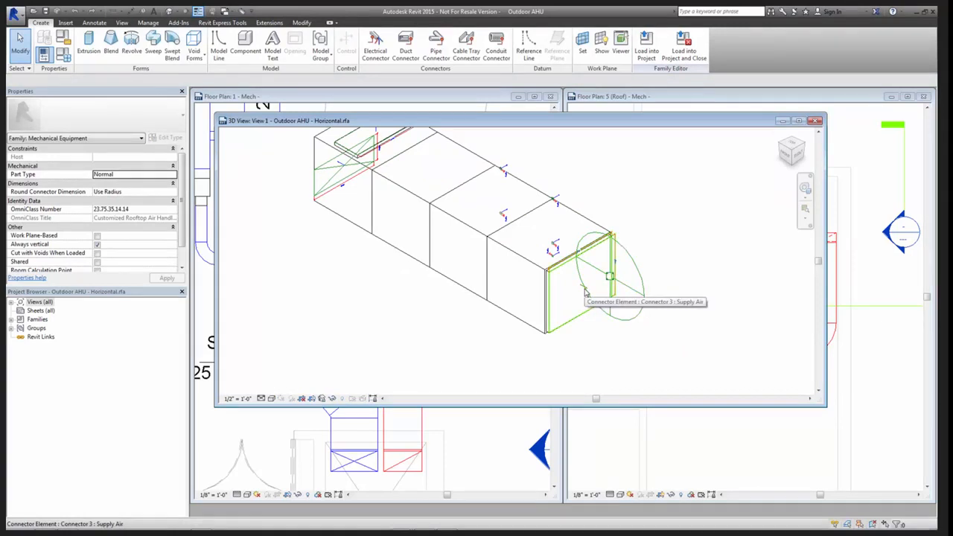
# Select the supply air connector on the AHU's outlet end and examine its complete flow, classification and dimension settings
pyautogui.click(585, 291)
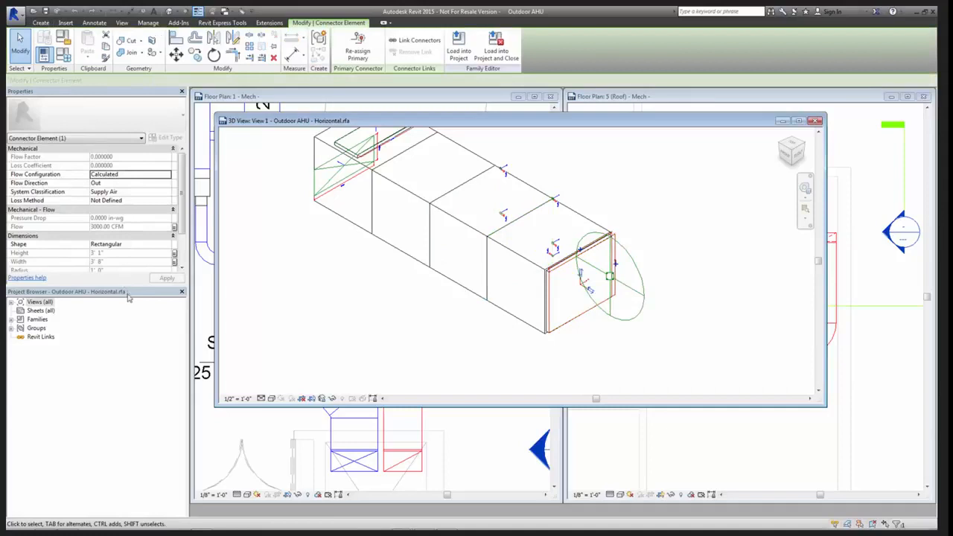
pyautogui.moveTo(128, 285); pyautogui.dragTo(125, 349)
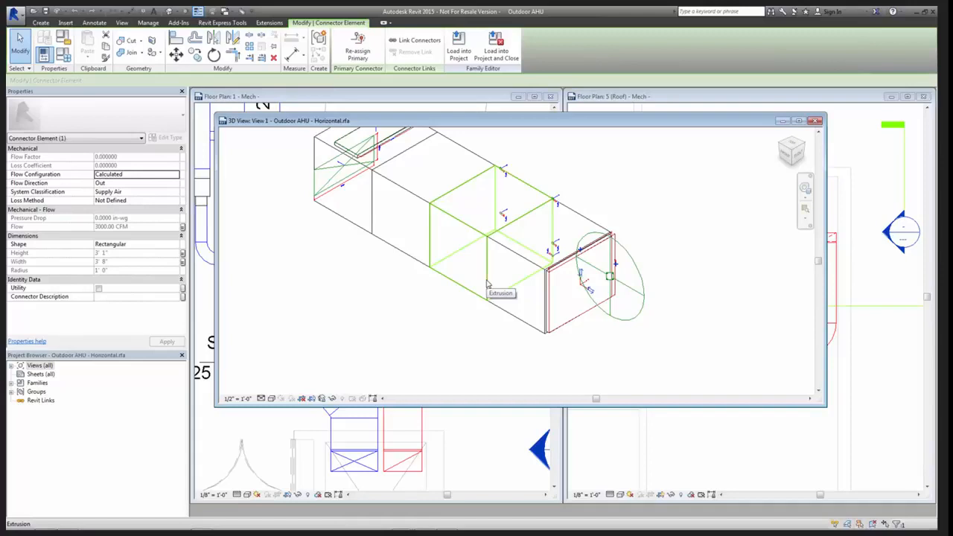
# Set the flow configuration of the connector on the AHU's inlet end to Calculated and its system classification to Return Air
pyautogui.click(327, 274)
pyautogui.moveTo(327, 274); pyautogui.dragTo(367, 325, button='middle')
pyautogui.click(369, 250)
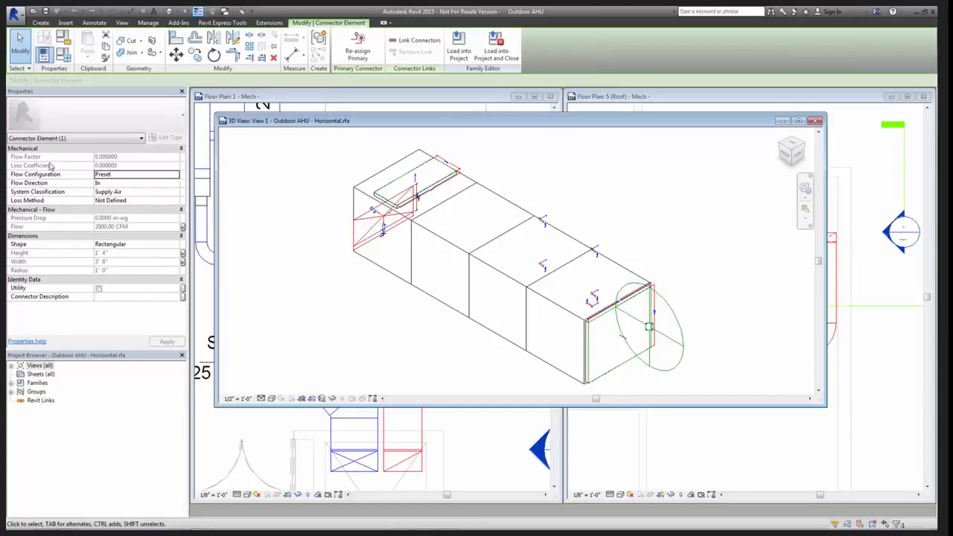
pyautogui.click(119, 174)
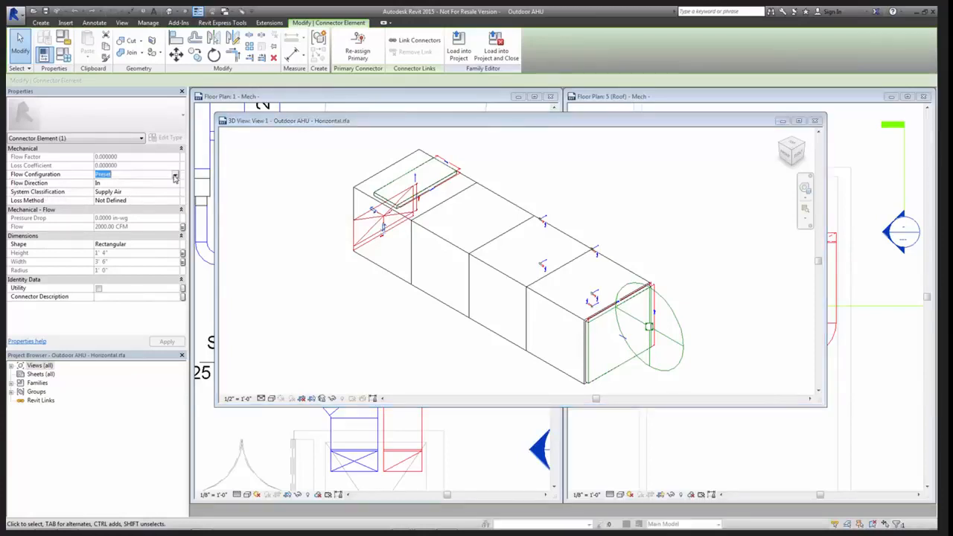
pyautogui.click(175, 177)
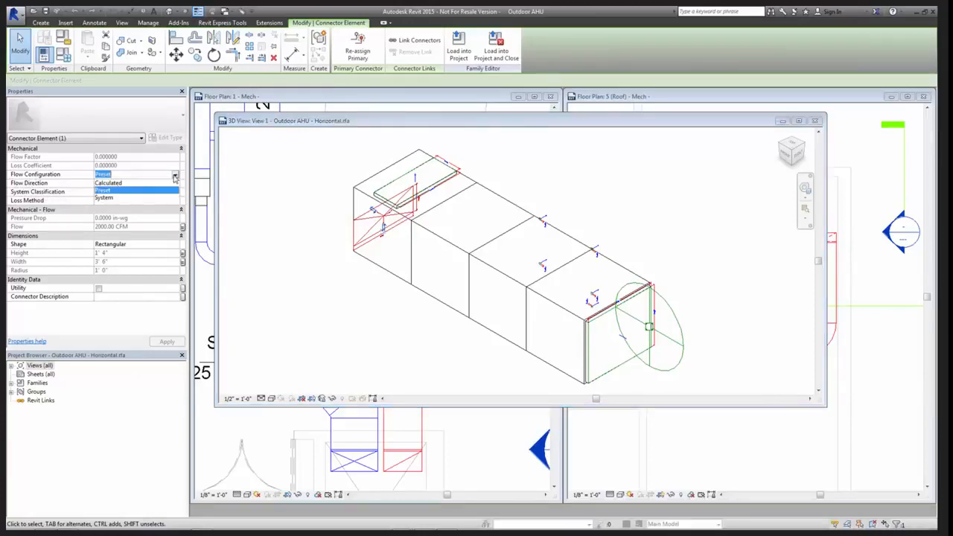
pyautogui.click(112, 182)
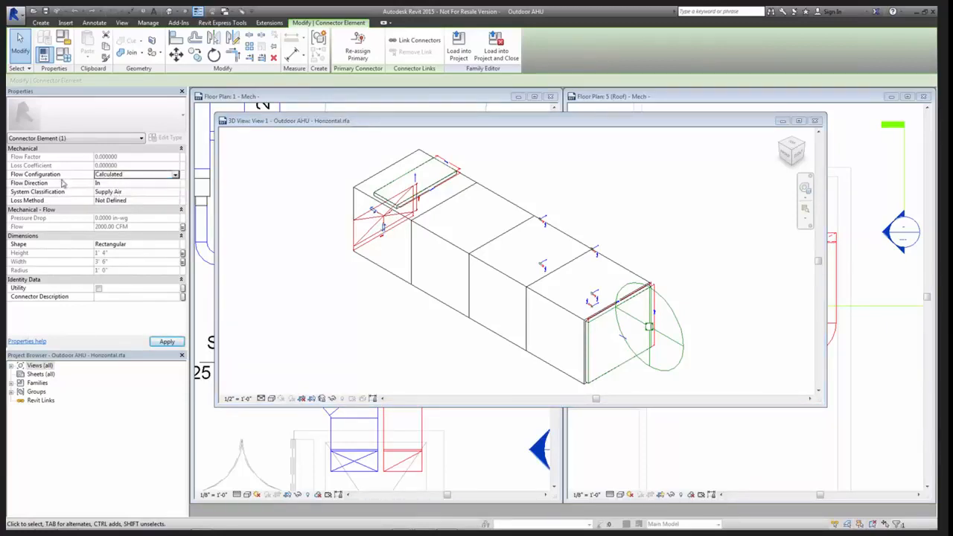
pyautogui.click(163, 193)
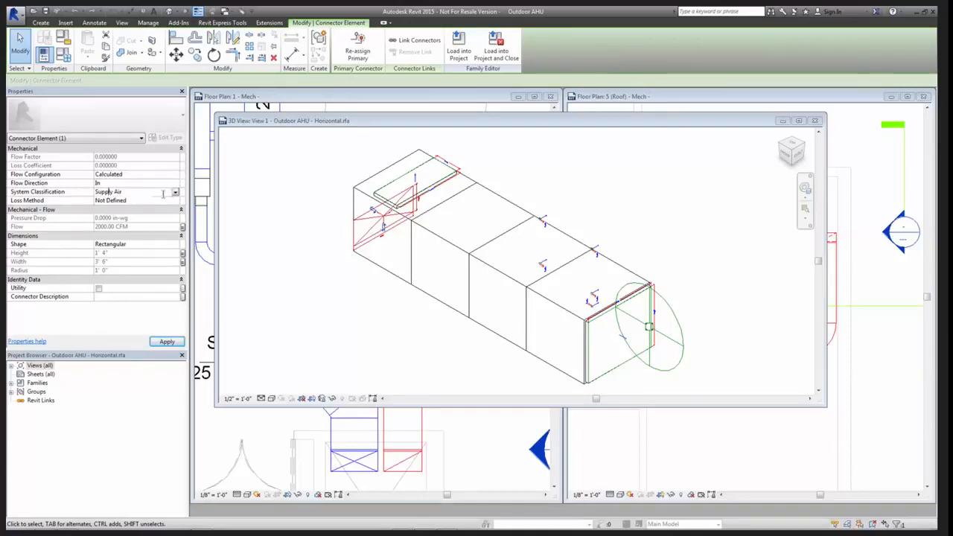
pyautogui.click(175, 193)
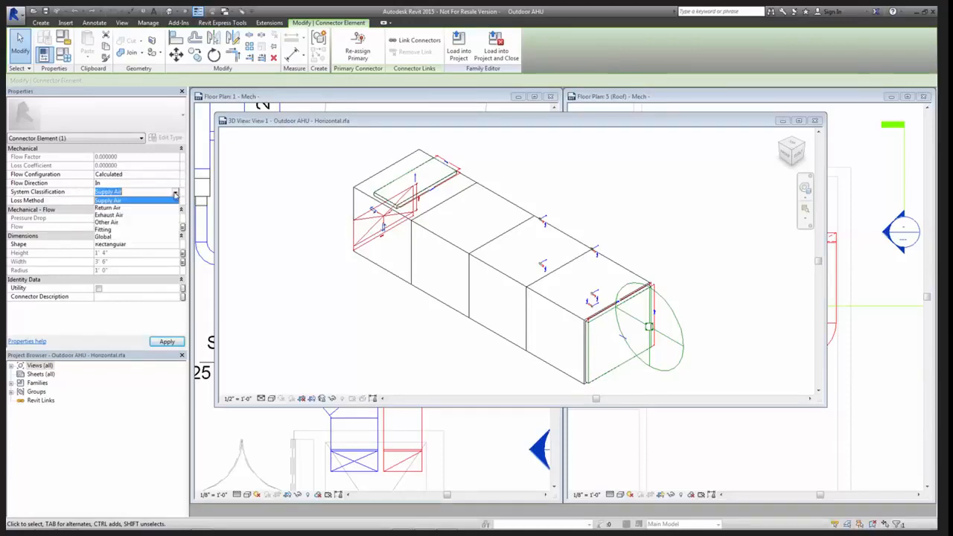
pyautogui.click(108, 207)
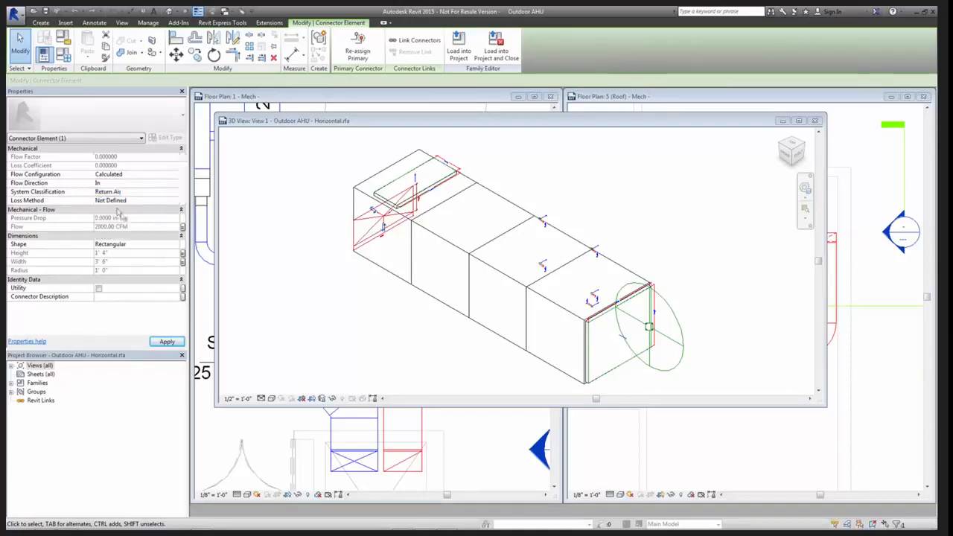
pyautogui.click(311, 333)
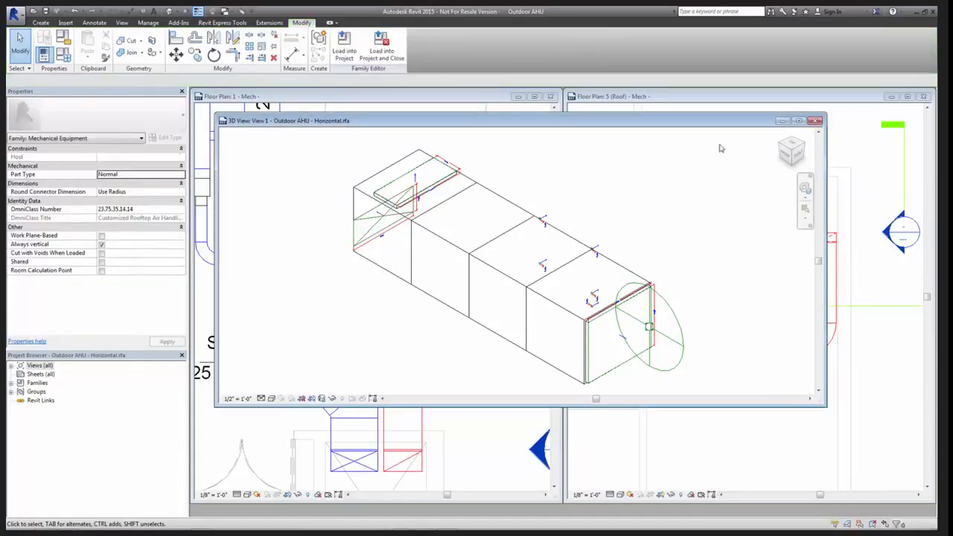
# Load the edited AHU family into the project, overwriting the existing version without its parameter values
pyautogui.click(344, 46)
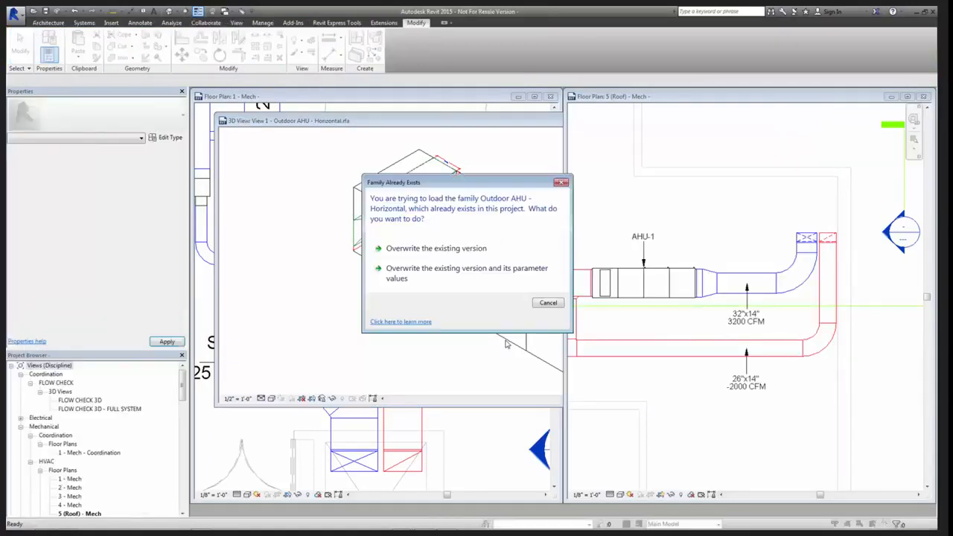
pyautogui.click(443, 250)
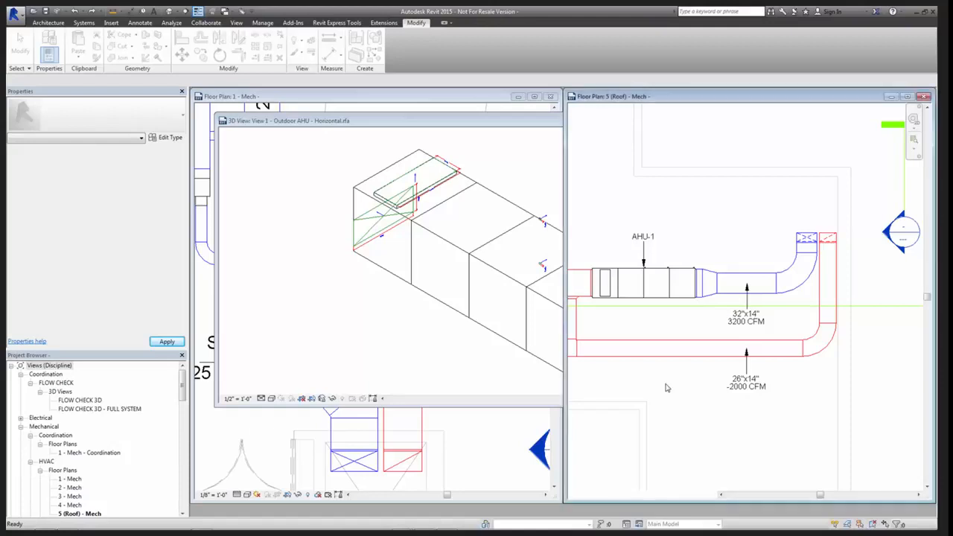
pyautogui.moveTo(704, 446); pyautogui.dragTo(760, 386, button='middle')
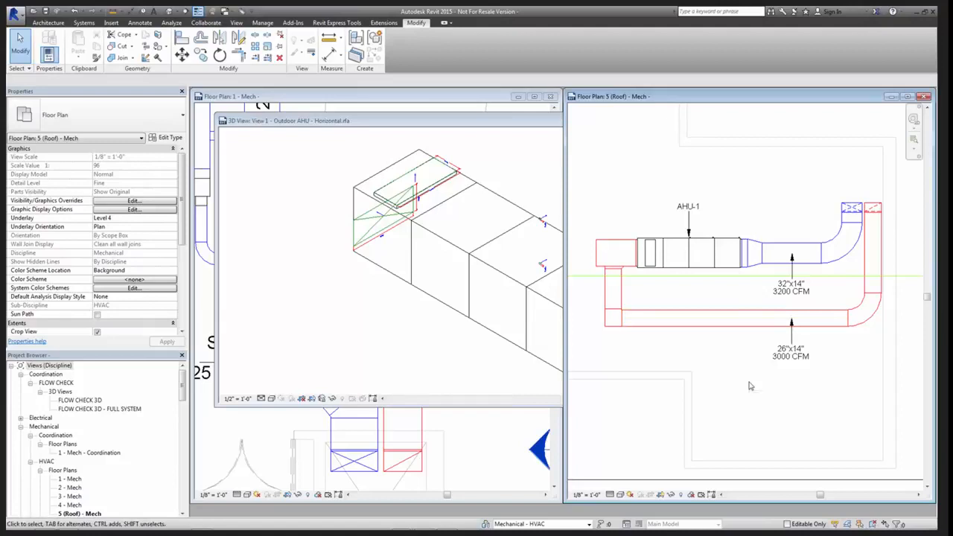
# Select AHU-1 on the roof plan and compare its supply and return air flow properties with the connected duct tags
pyautogui.click(667, 269)
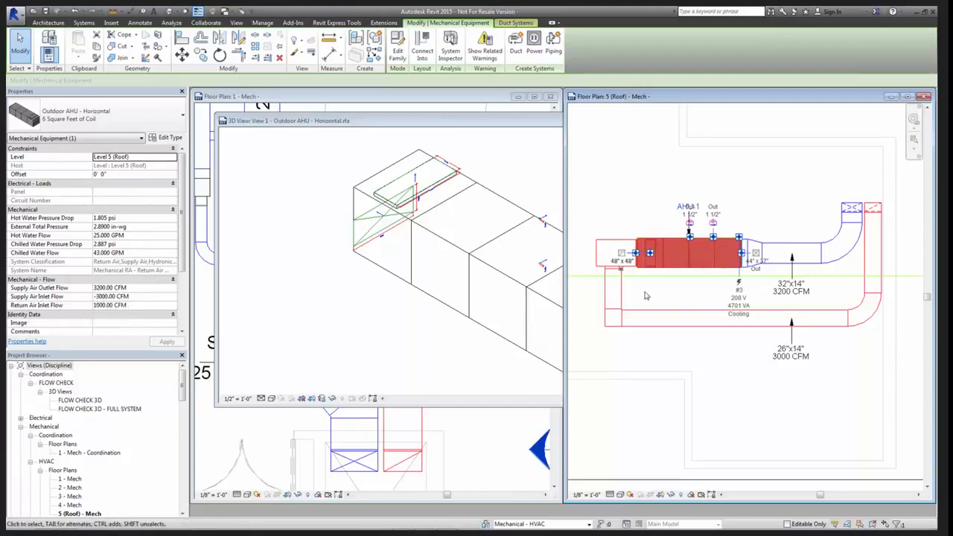
pyautogui.click(635, 257)
pyautogui.press('Escape')
pyautogui.scroll(3, 629, 257)
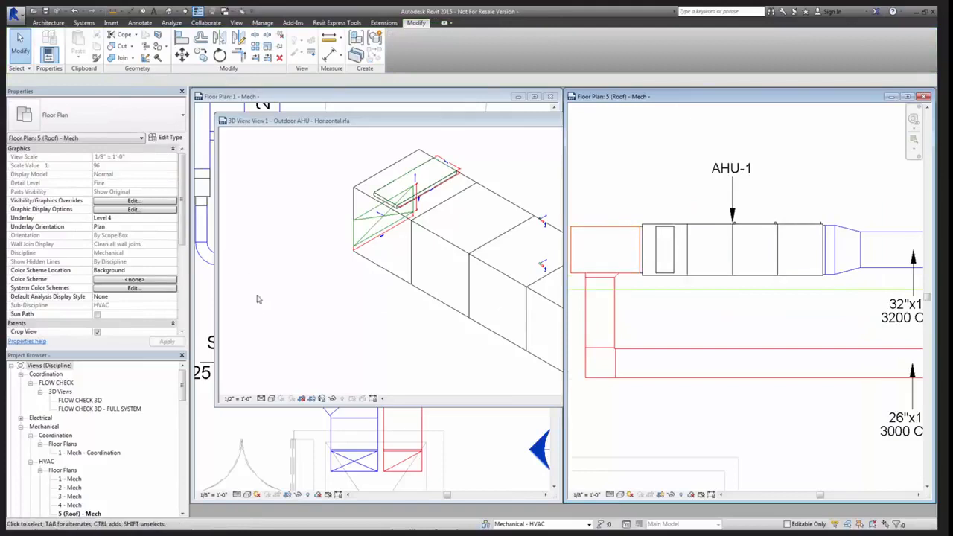
pyautogui.click(733, 278)
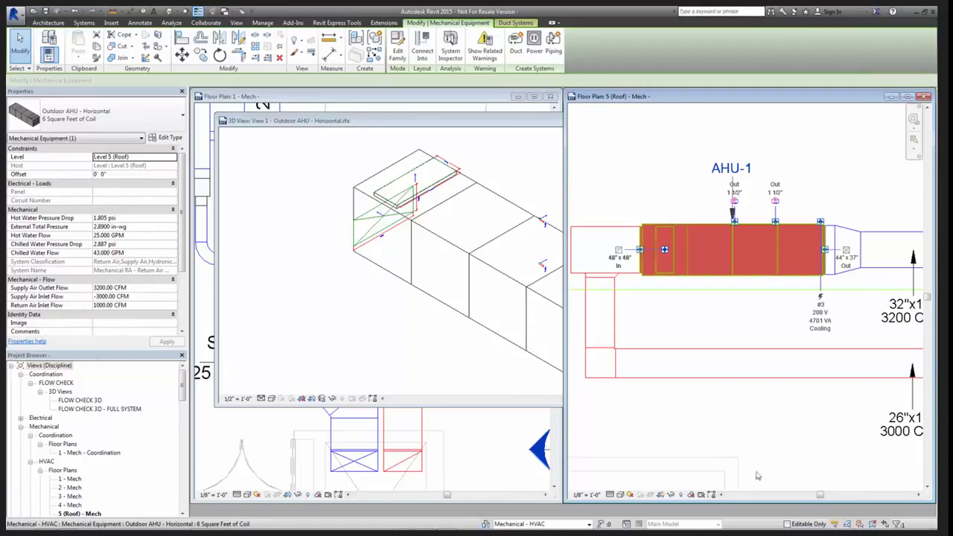
pyautogui.click(790, 454)
pyautogui.scroll(-1, 790, 452)
pyautogui.scroll(-1, 716, 439)
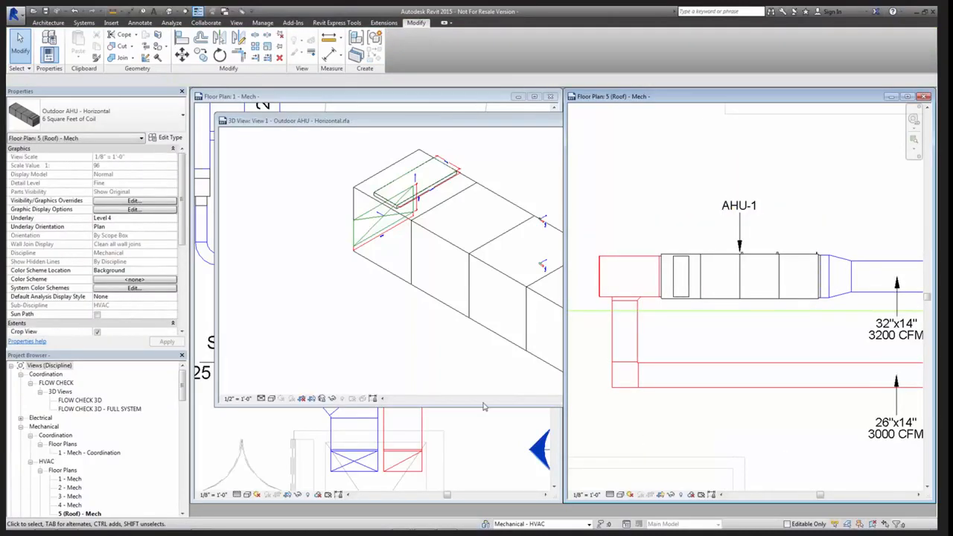
# In the AHU family, associate the inlet-end return connector's flow with the Return Air Inlet Flow parameter
pyautogui.click(370, 366)
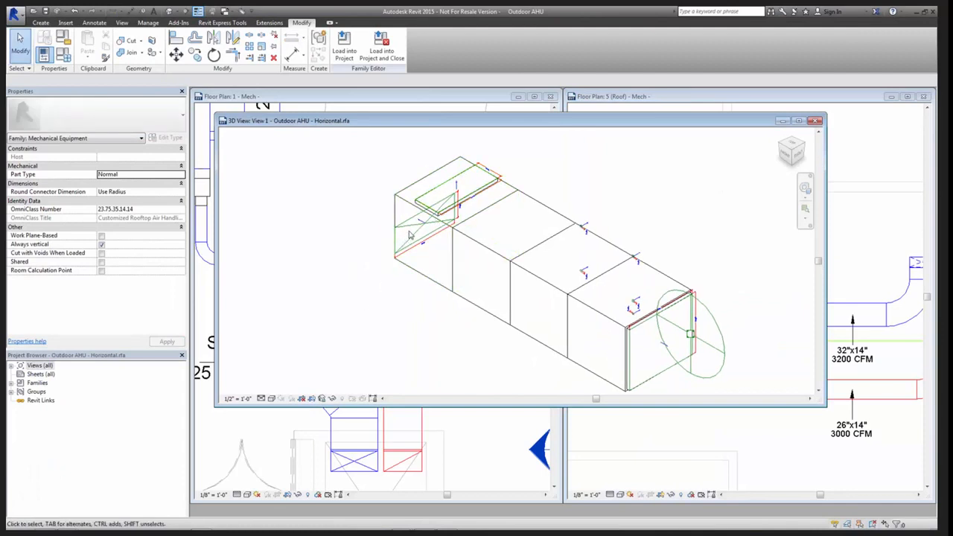
pyautogui.click(408, 243)
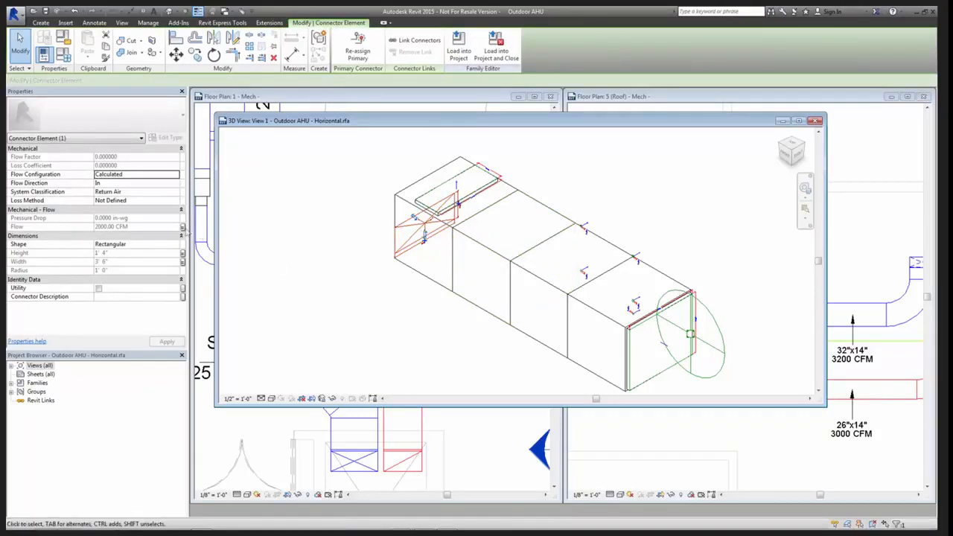
pyautogui.click(183, 228)
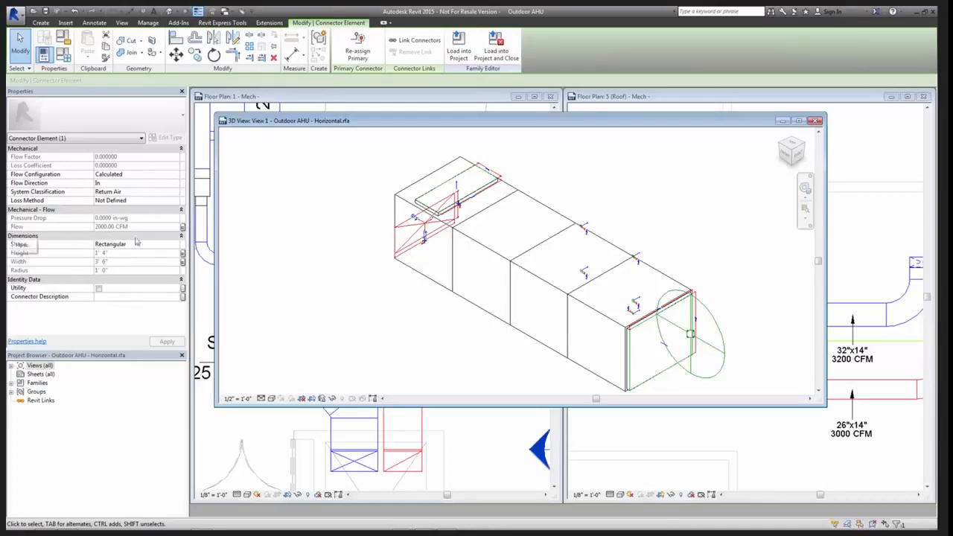
pyautogui.click(183, 226)
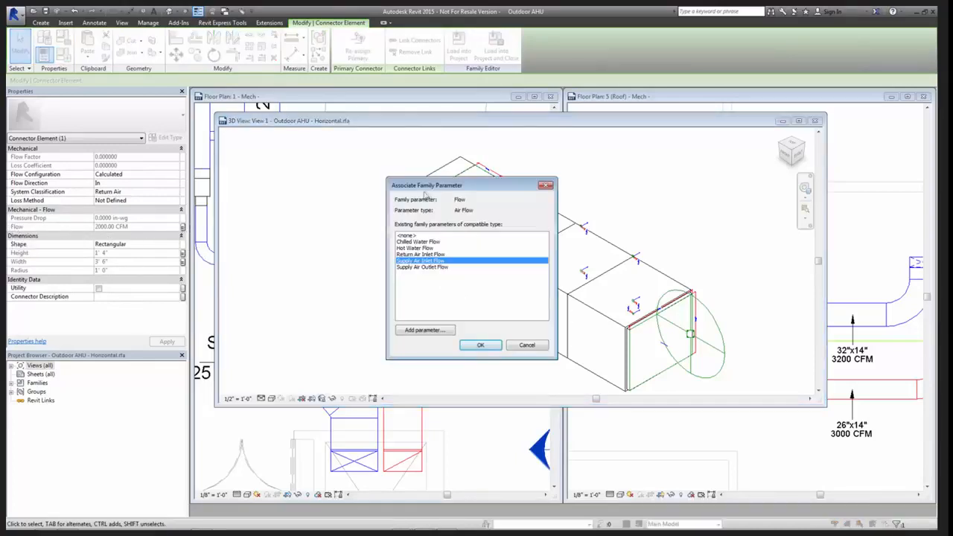
pyautogui.moveTo(436, 185); pyautogui.dragTo(647, 160)
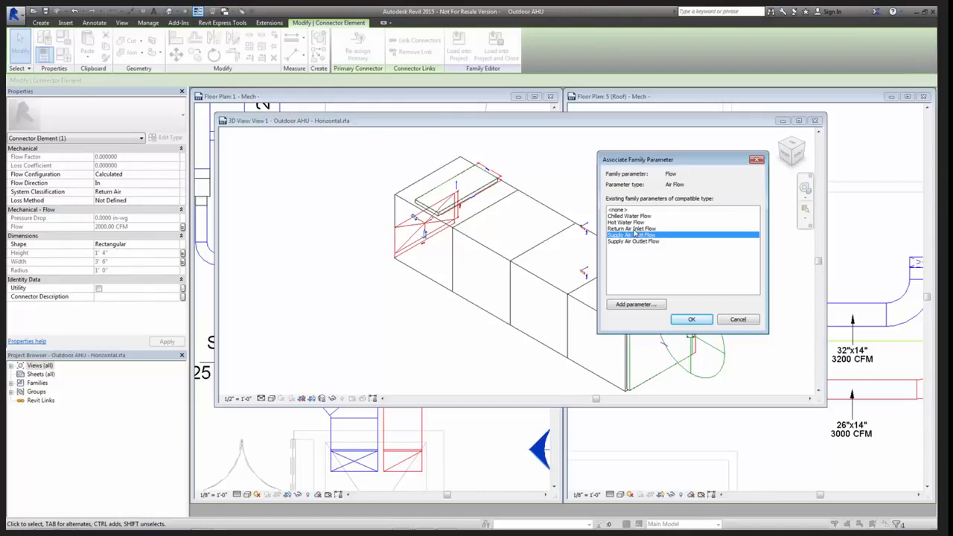
pyautogui.click(632, 230)
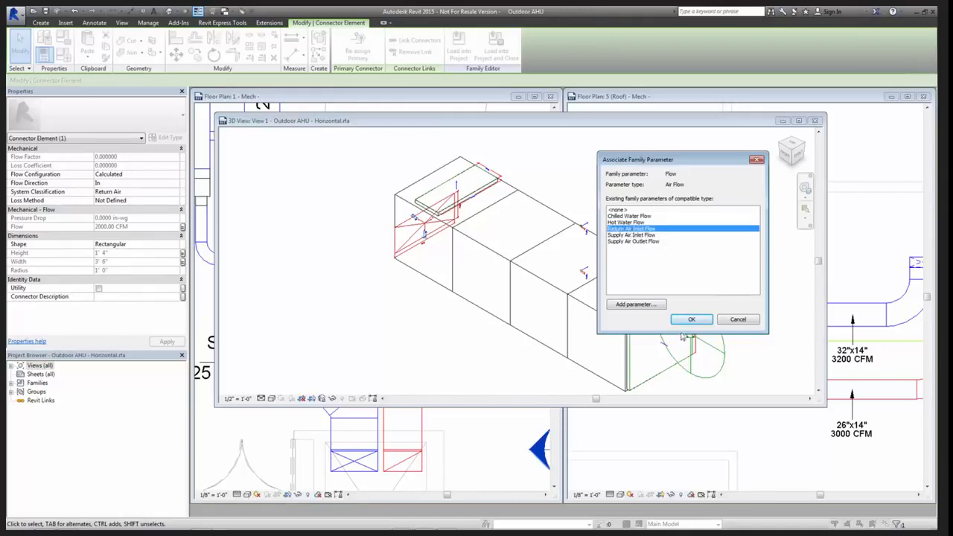
pyautogui.click(685, 321)
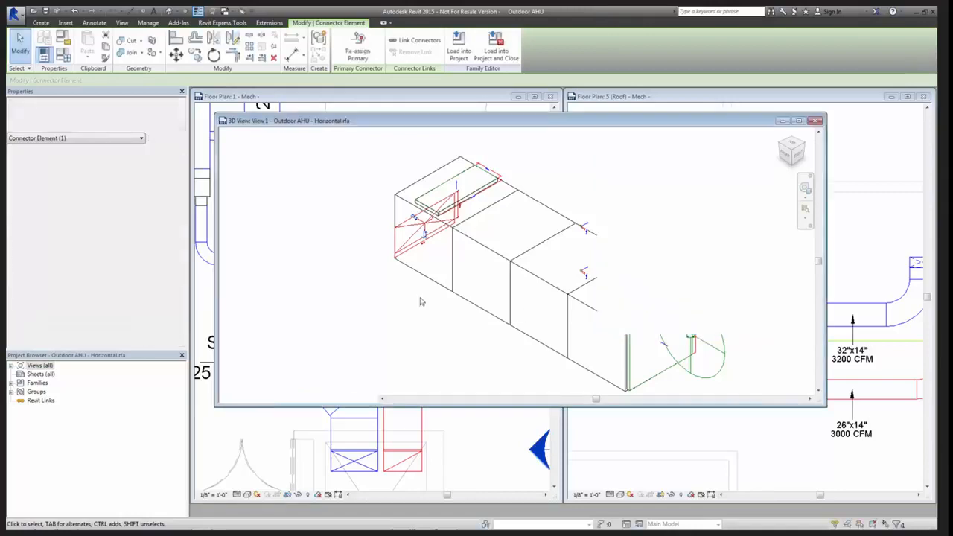
# Remove the family parameter association from the flow of the connector on top of the AHU by choosing <none>
pyautogui.click(460, 190)
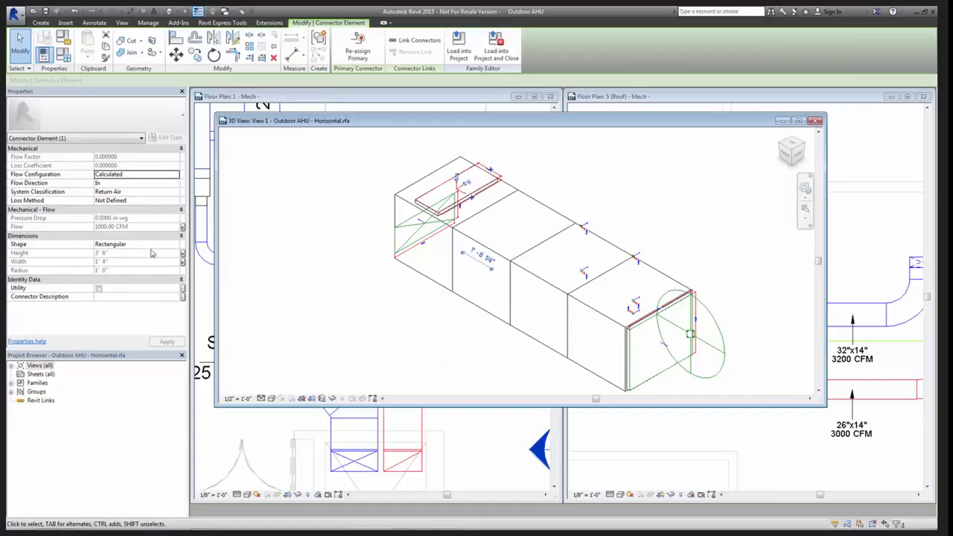
pyautogui.click(182, 226)
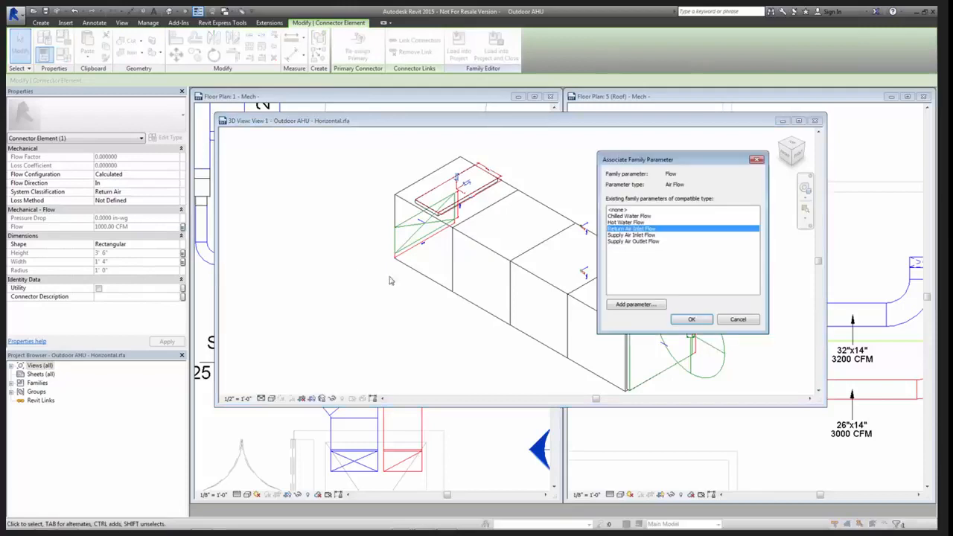
pyautogui.click(620, 211)
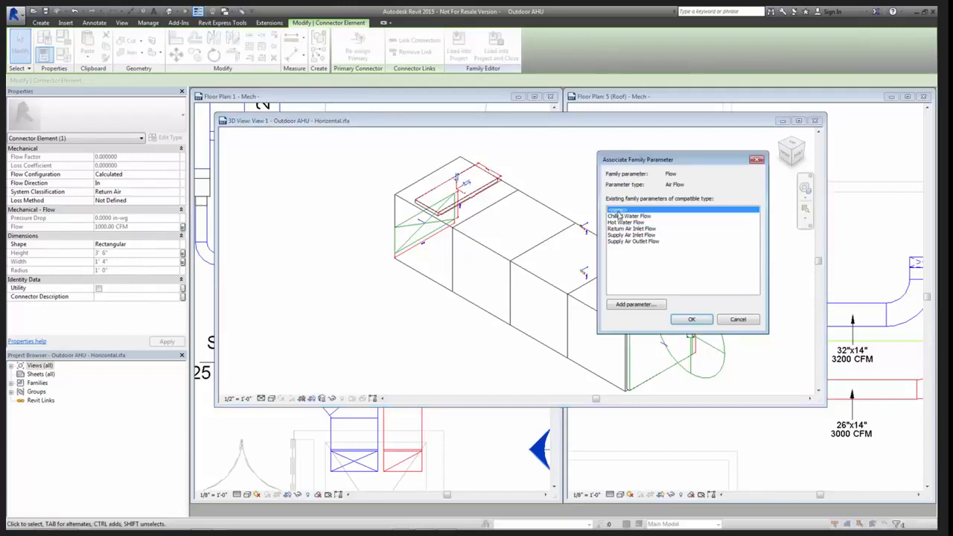
pyautogui.click(690, 320)
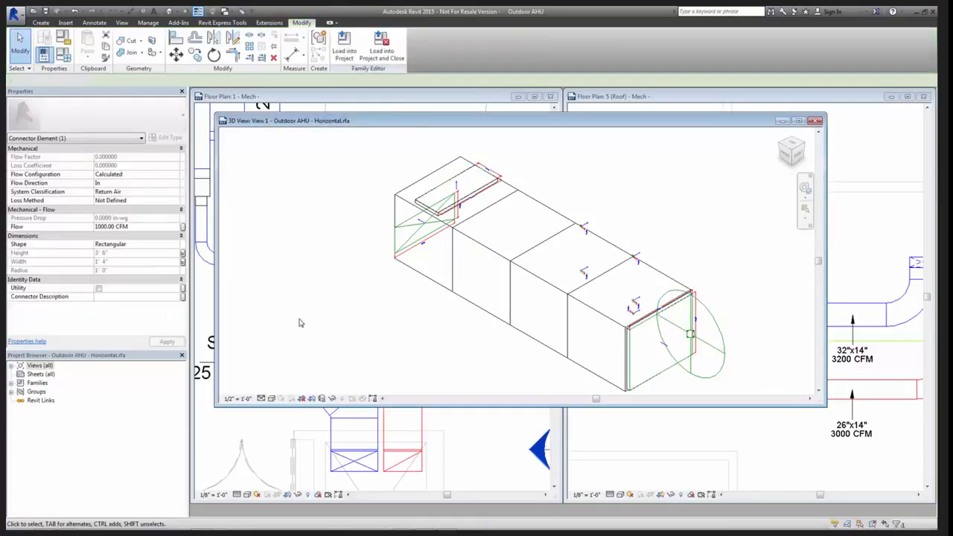
pyautogui.press('Escape')
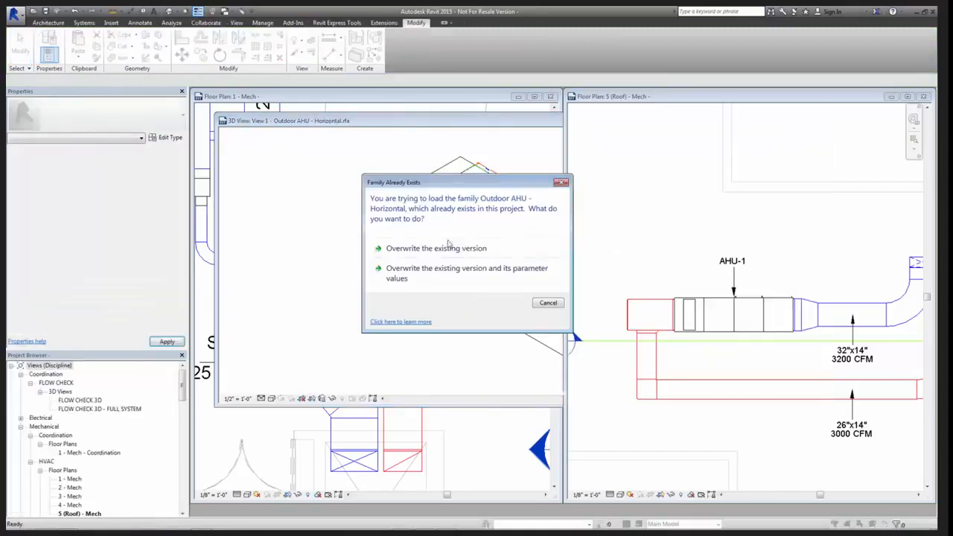
# Overwrite the existing AHU family version in the project with the revised connectors and select AHU-1 on the roof plan
pyautogui.click(447, 248)
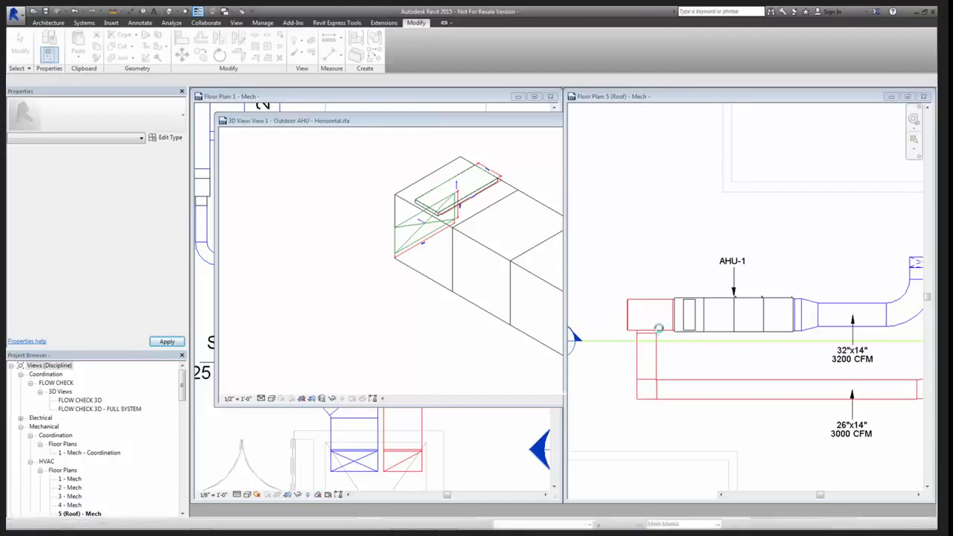
pyautogui.click(654, 332)
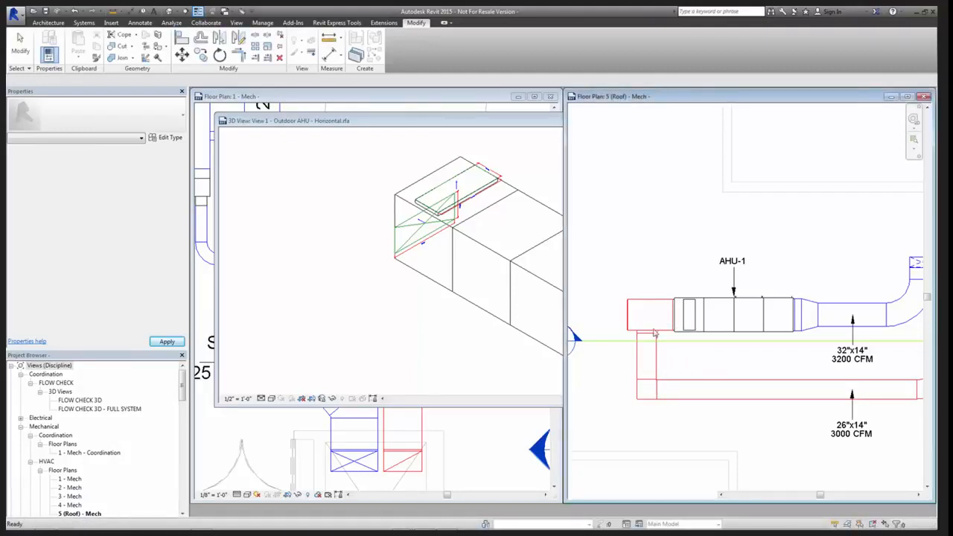
pyautogui.click(709, 340)
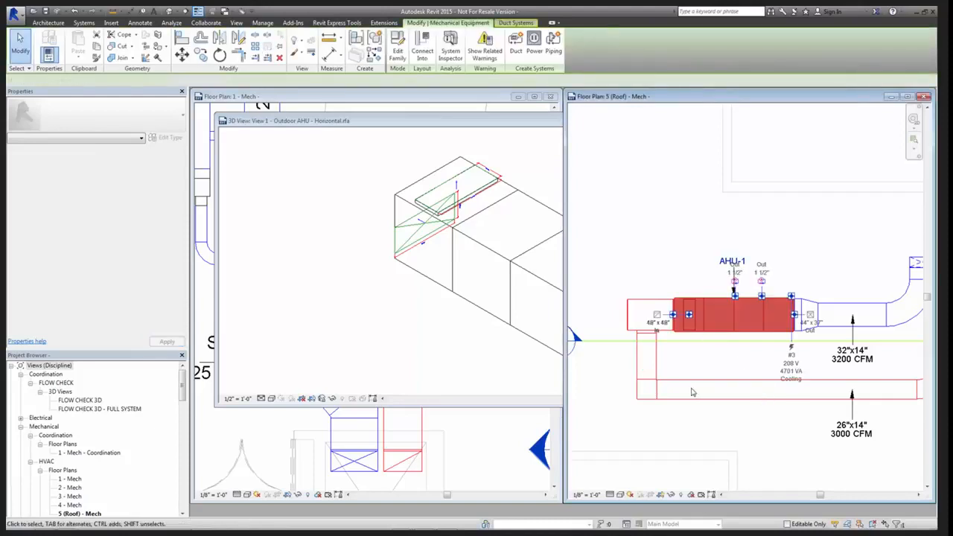